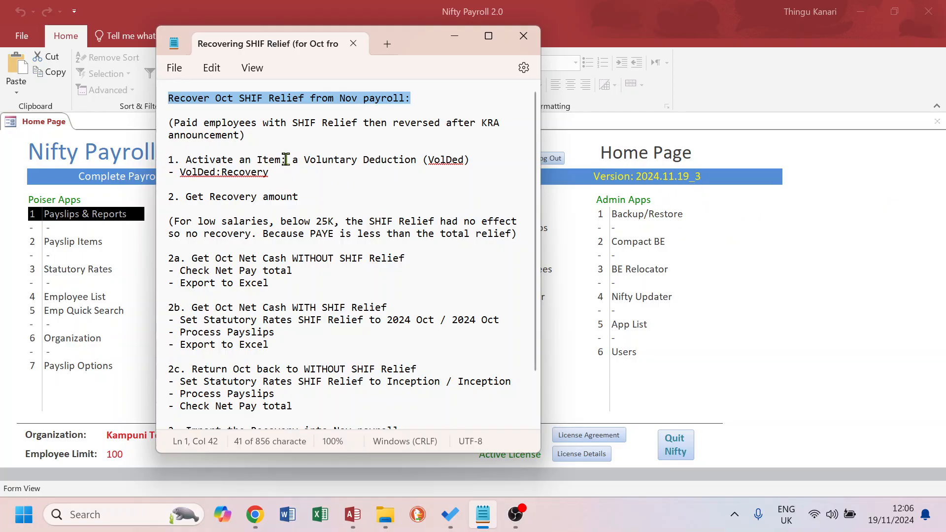
# Review the SHIF Relief recovery plan in the notes, then return to the payroll home page
pyautogui.moveTo(286, 159); pyautogui.dragTo(188, 164)
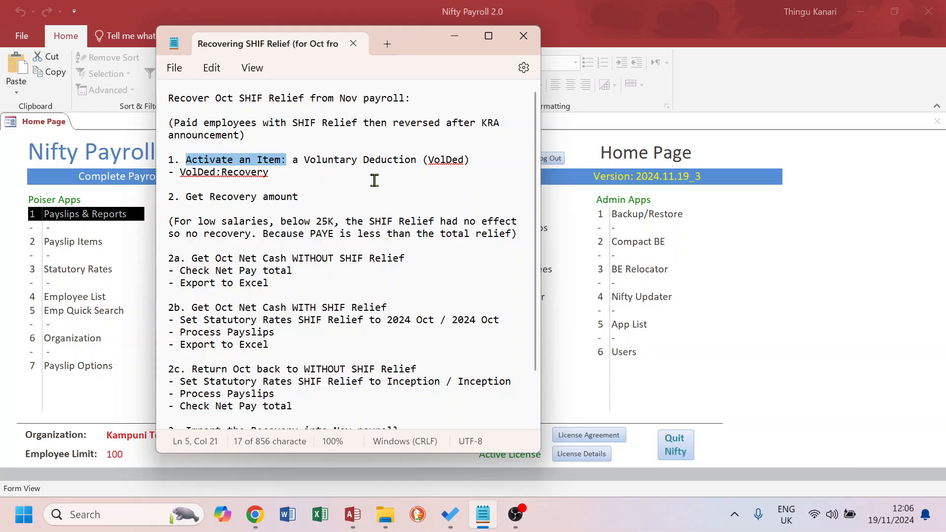
pyautogui.moveTo(429, 161); pyautogui.dragTo(460, 160)
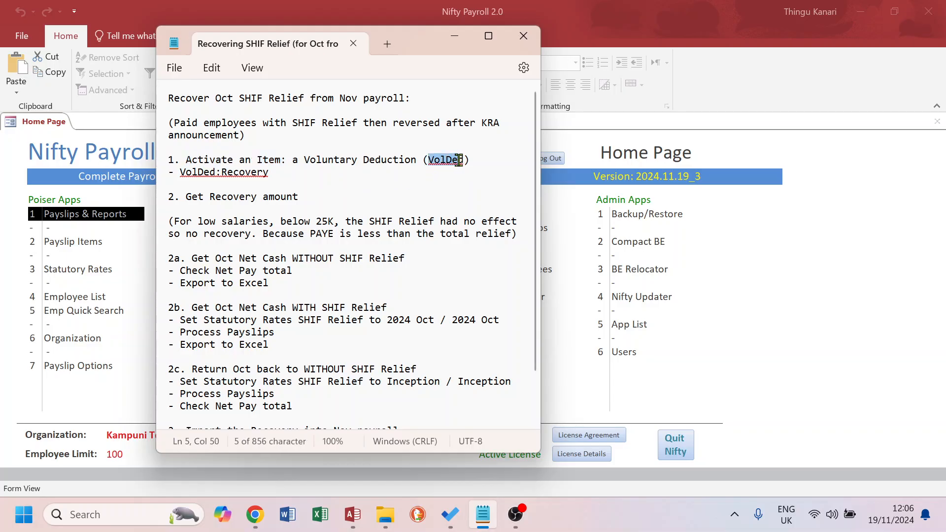
pyautogui.moveTo(301, 196); pyautogui.dragTo(189, 196)
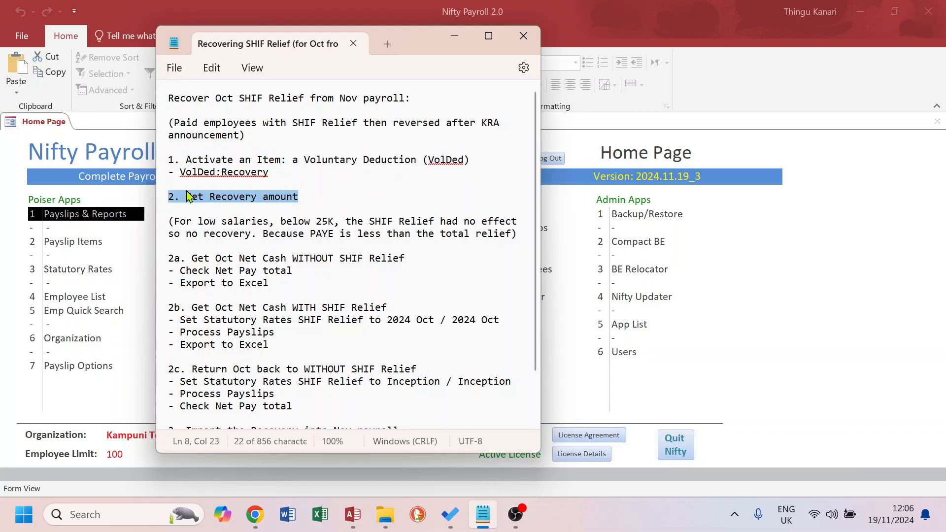
pyautogui.scroll(-2, 344, 206)
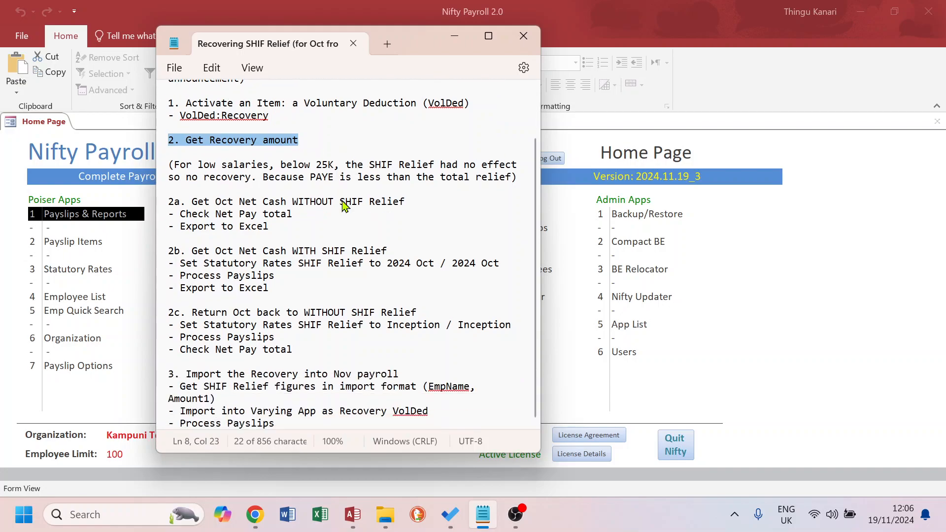
pyautogui.moveTo(402, 374); pyautogui.dragTo(163, 377)
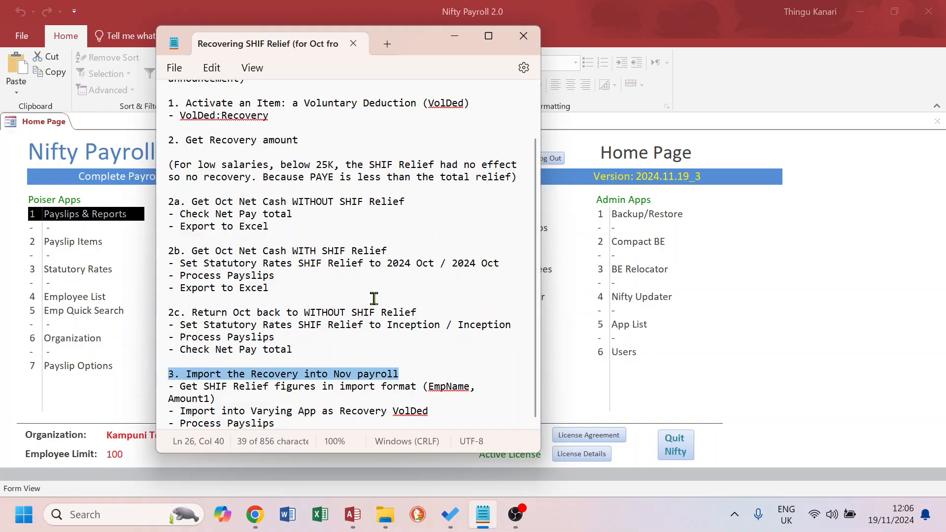
pyautogui.click(844, 257)
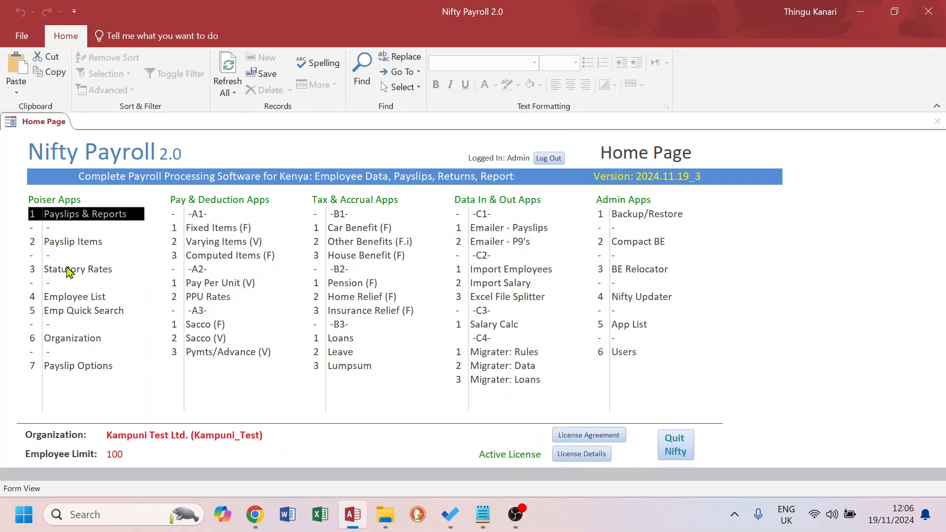
# Open Payslip Items, select the v2Recovery Recovery item, and browse the items listed under OFF
pyautogui.doubleClick(68, 245)
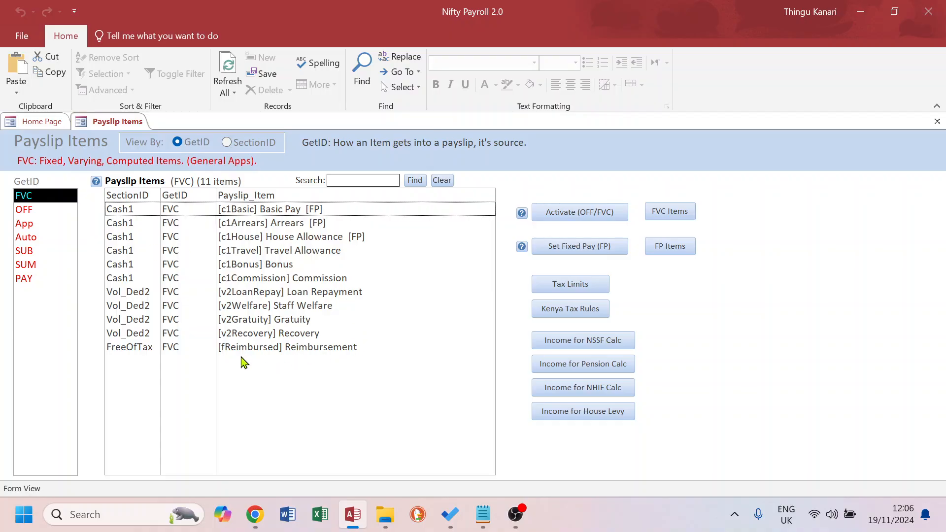
pyautogui.click(256, 335)
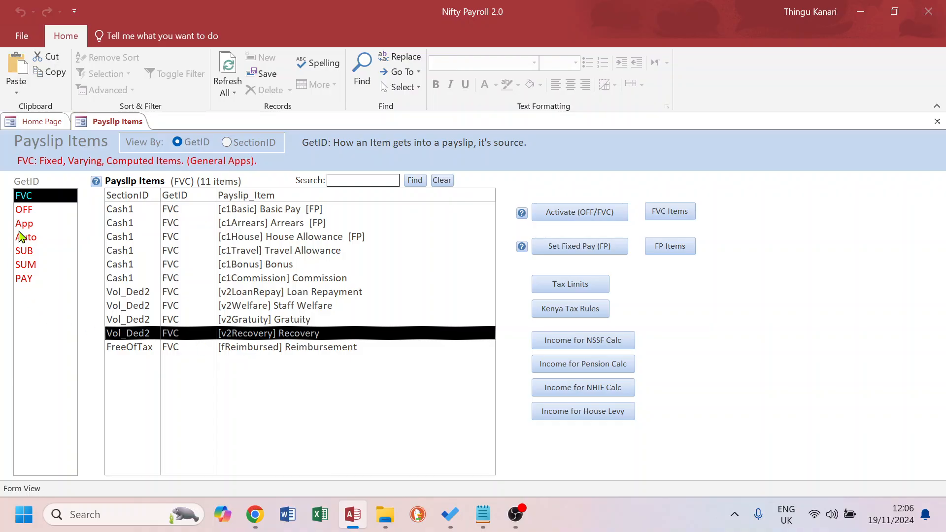
pyautogui.click(23, 211)
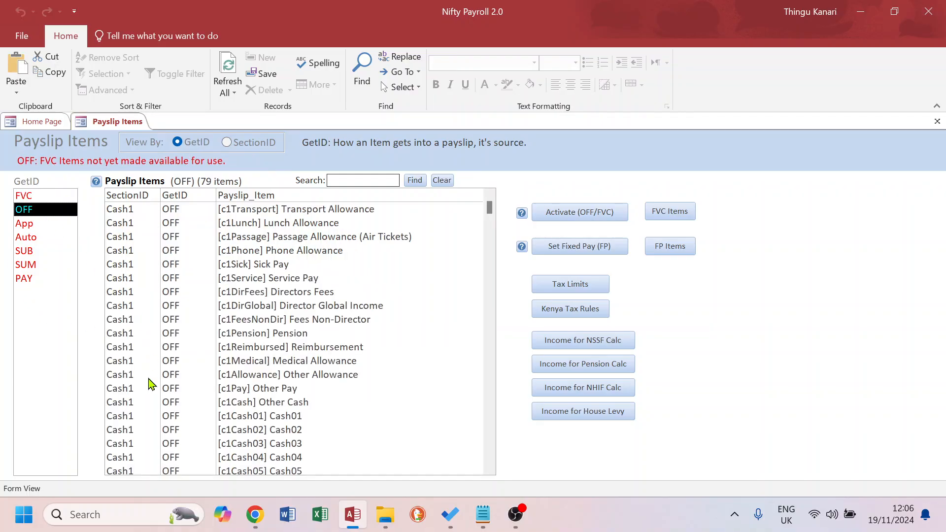
pyautogui.scroll(-5, 148, 388)
pyautogui.scroll(-8, 146, 388)
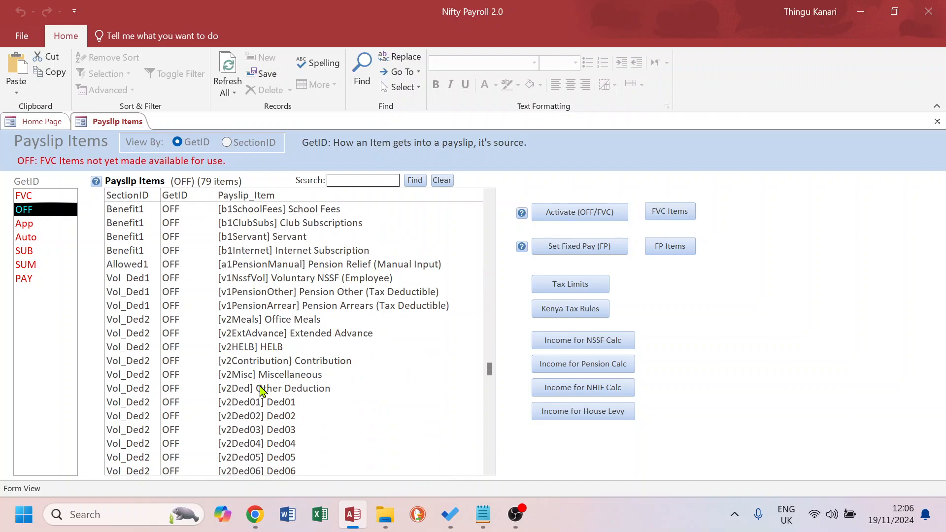
# Activate the Miscellaneous (v2Misc) deduction item, then switch it back to OFF
pyautogui.click(288, 376)
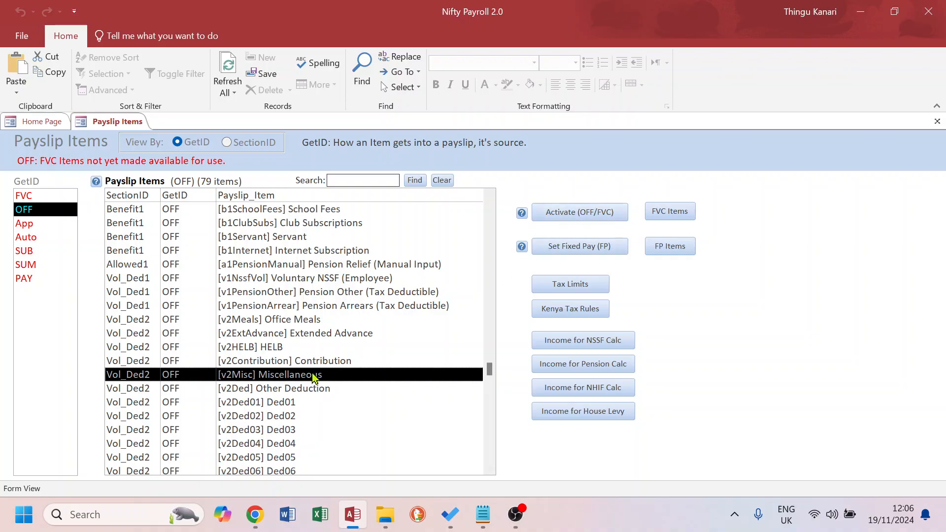
pyautogui.click(580, 213)
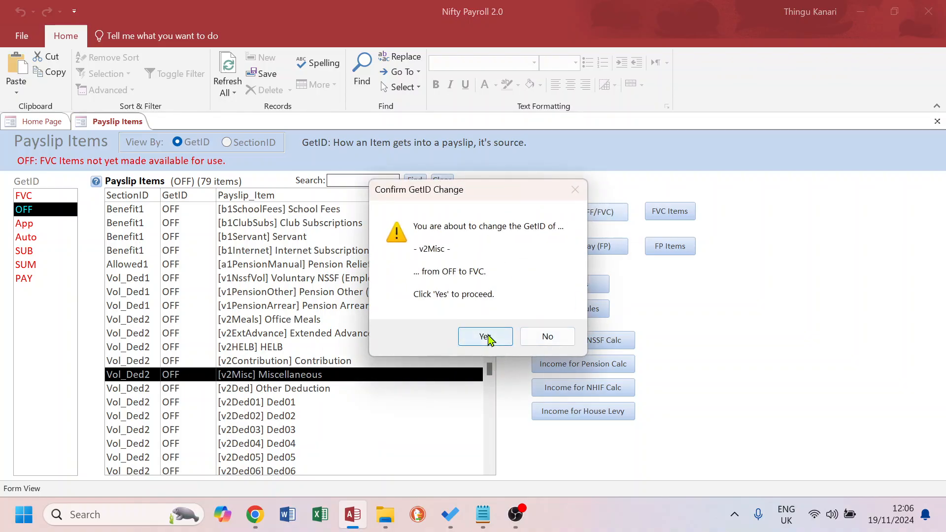
pyautogui.click(491, 339)
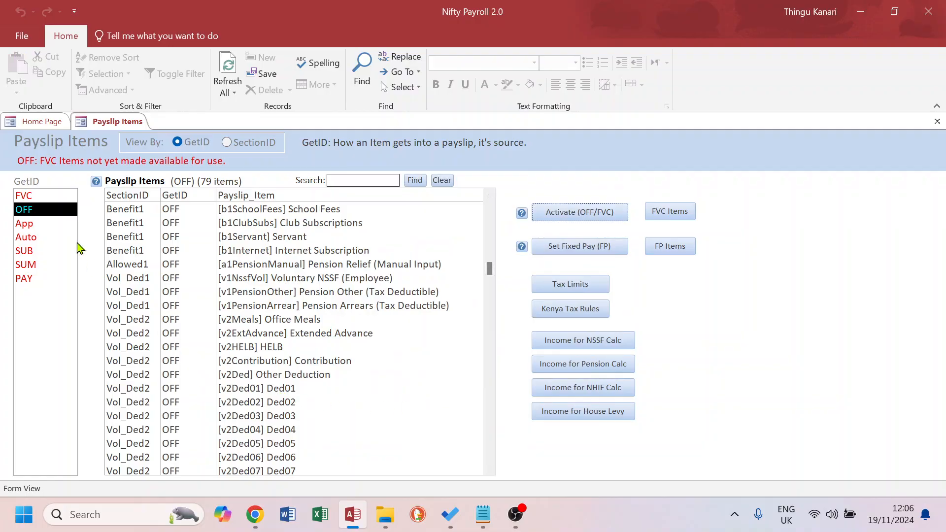
pyautogui.click(38, 197)
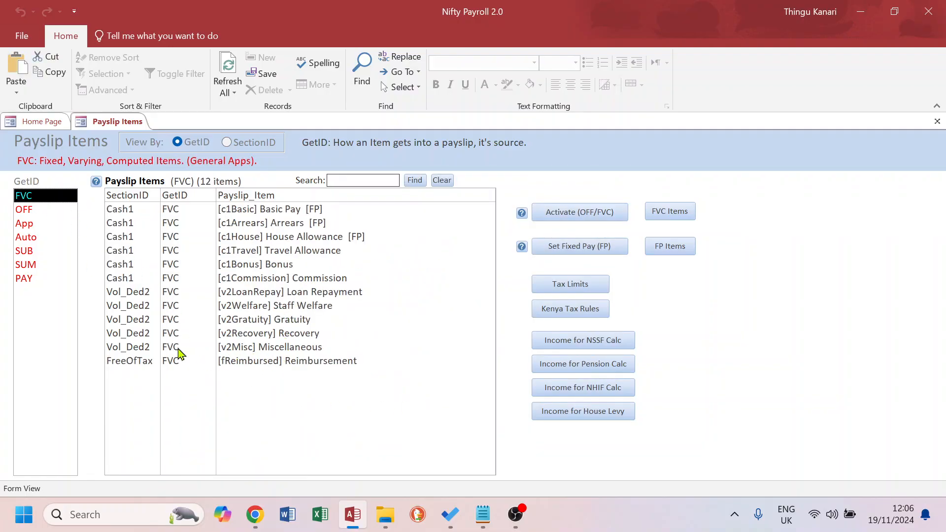
pyautogui.click(279, 348)
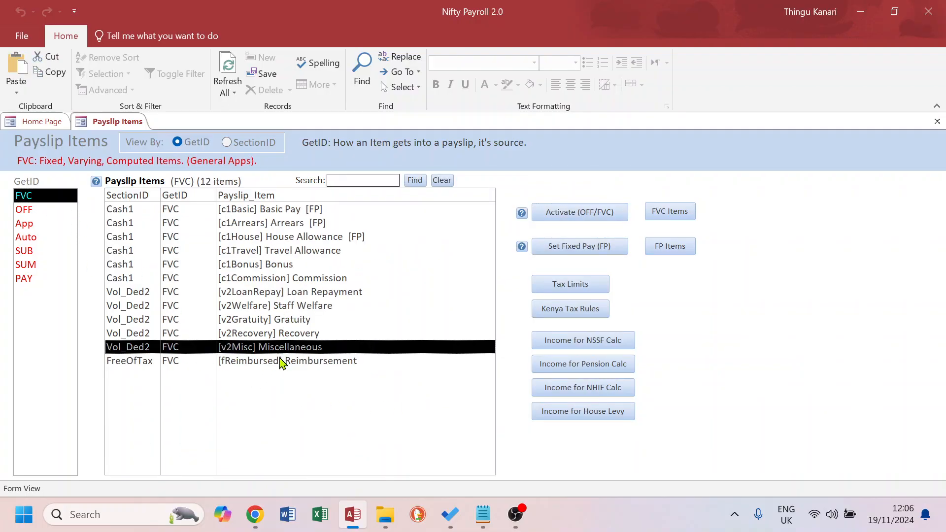
pyautogui.click(584, 212)
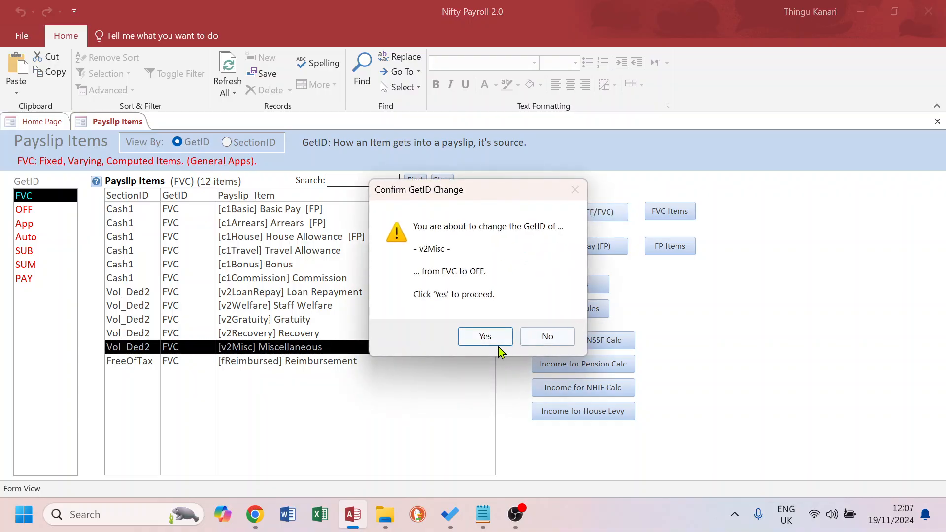
pyautogui.click(498, 341)
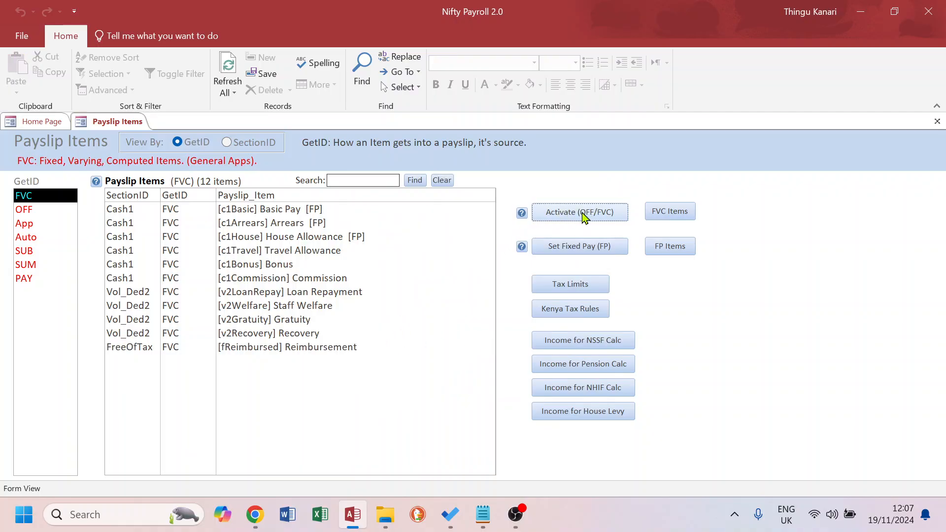
# View items by SectionID, and under Vol_Ded2 activate the Other Deduction (v2Ded) item, then switch it back to OFF
pyautogui.click(289, 335)
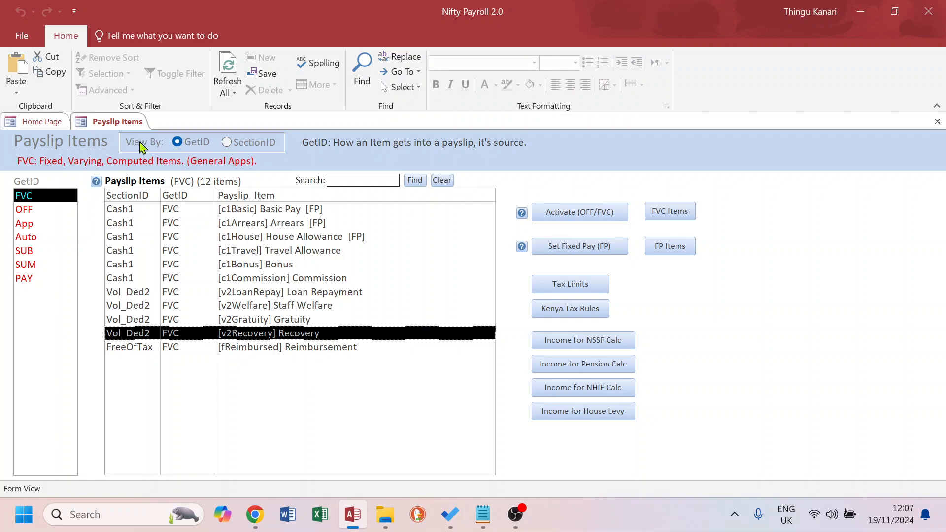
pyautogui.click(227, 142)
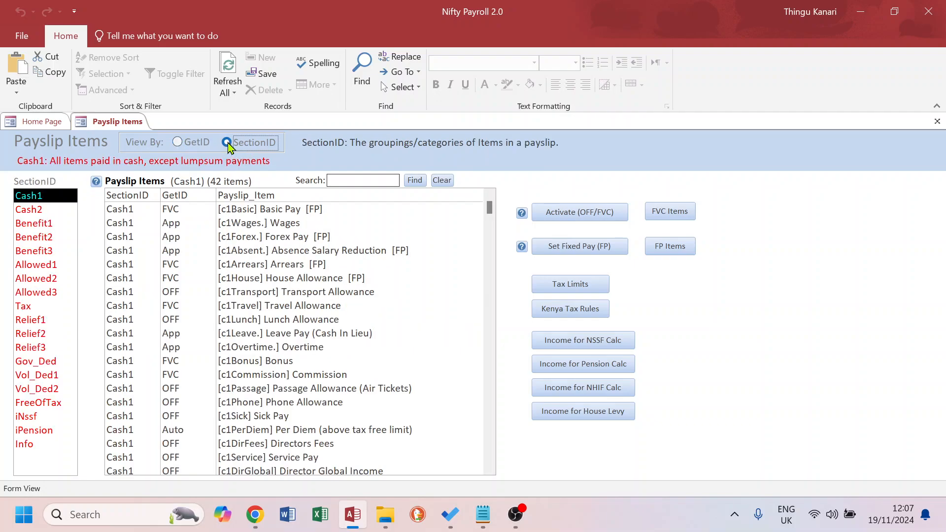
pyautogui.click(39, 392)
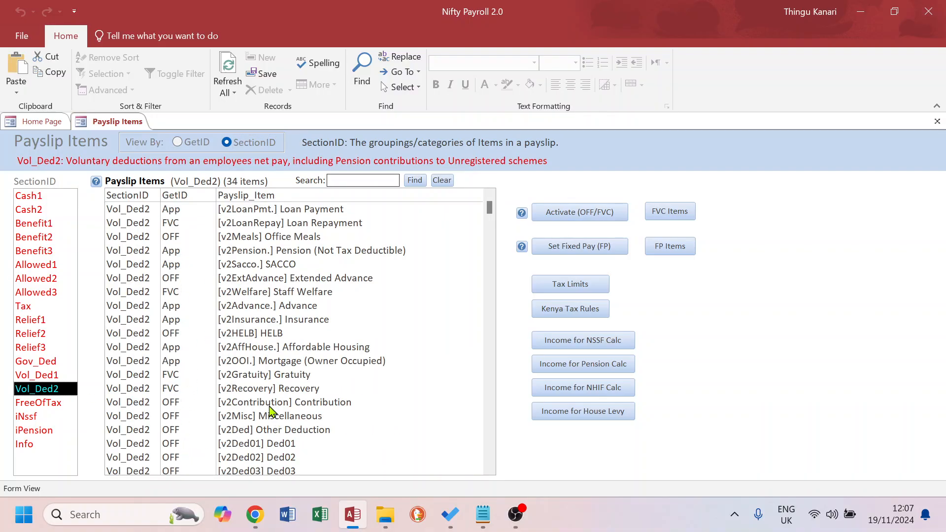
pyautogui.click(275, 433)
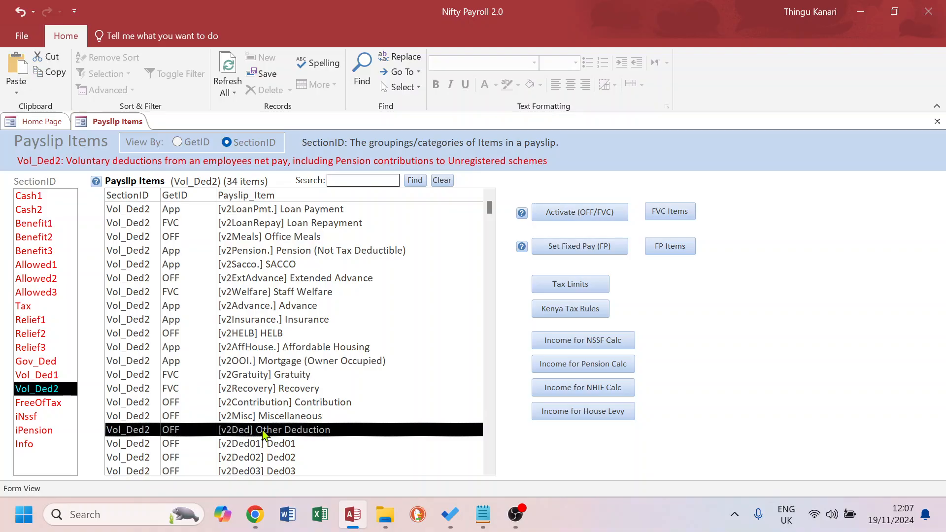
pyautogui.click(564, 212)
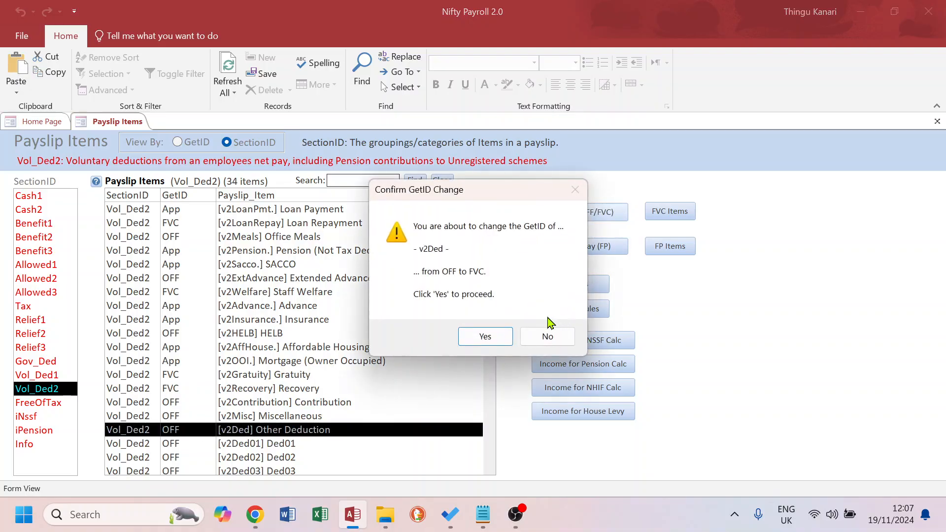
pyautogui.click(484, 339)
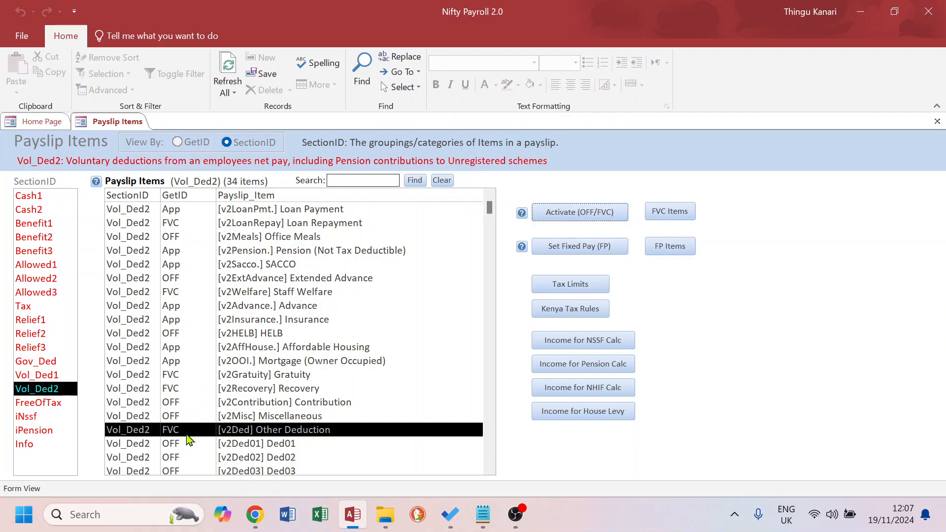
pyautogui.click(602, 215)
pyautogui.click(472, 341)
# Close Payslip Items, open Statutory Rates in Value view, and examine the SHIFRlf row's period
pyautogui.click(938, 121)
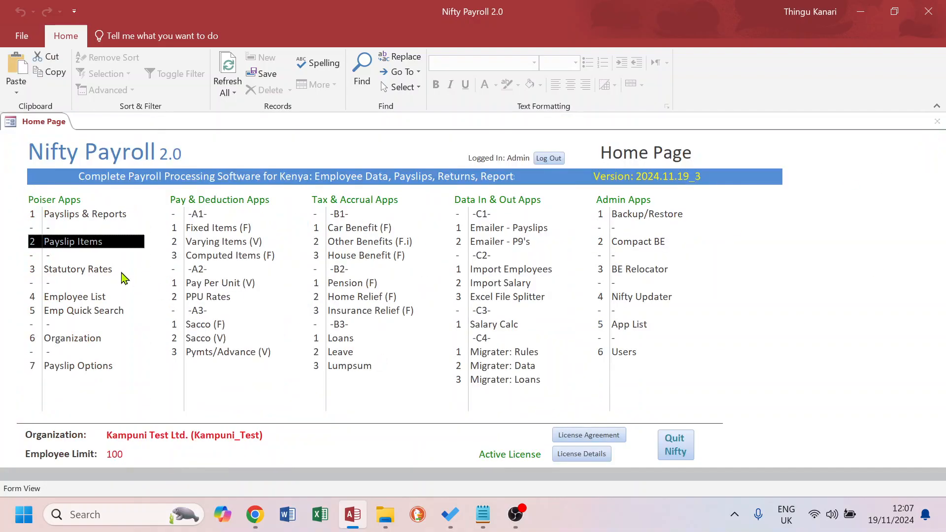
pyautogui.click(84, 272)
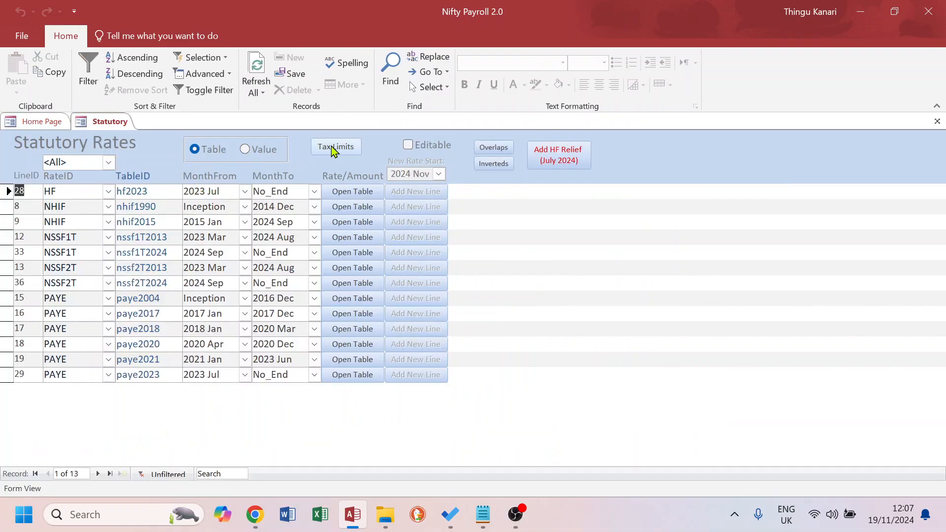
pyautogui.click(245, 149)
pyautogui.scroll(-1, 203, 399)
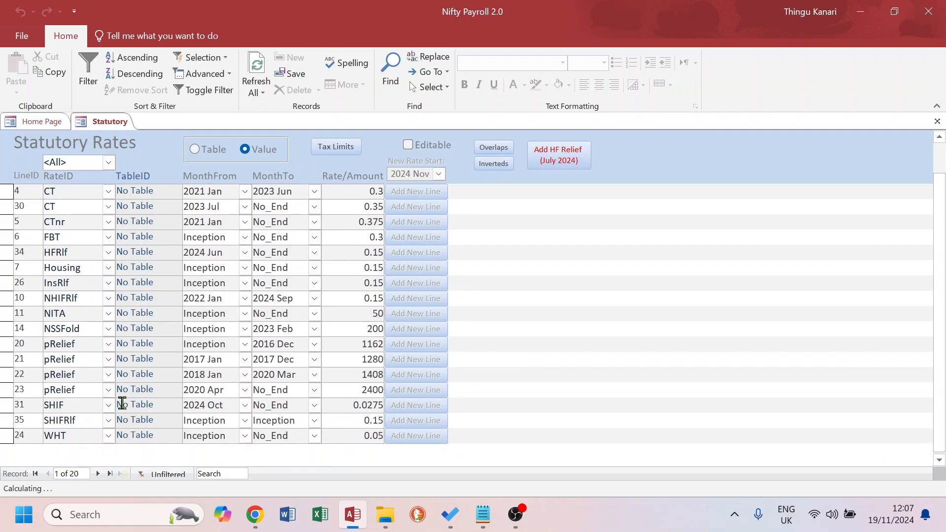
pyautogui.moveTo(78, 415); pyautogui.dragTo(16, 415)
pyautogui.moveTo(228, 420); pyautogui.dragTo(163, 422)
pyautogui.moveTo(304, 423); pyautogui.dragTo(247, 420)
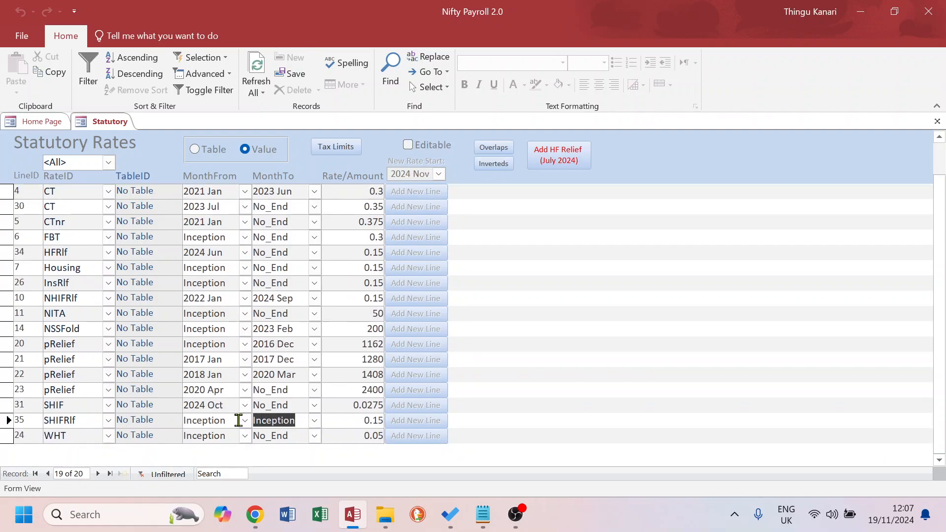
# Open Payslips & Reports from the home page and set the payroll month to 2024 Oct
pyautogui.click(44, 122)
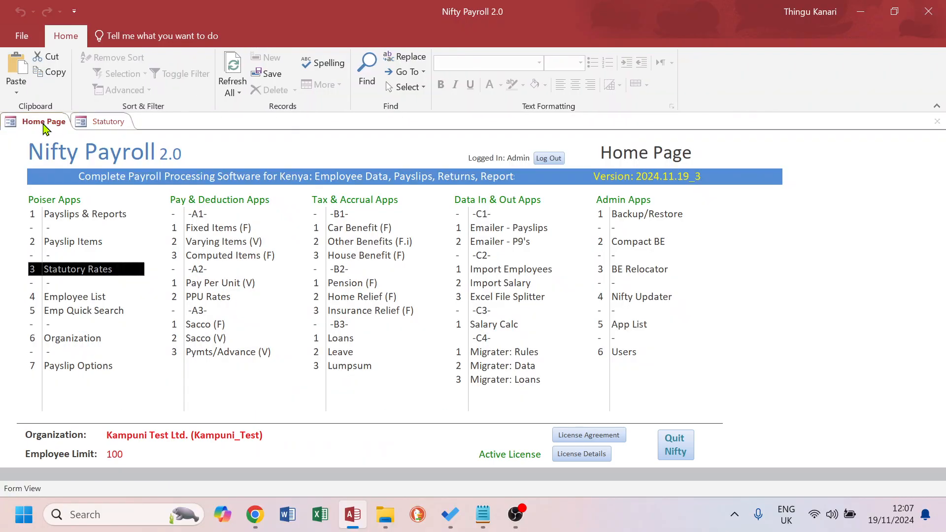
pyautogui.click(89, 217)
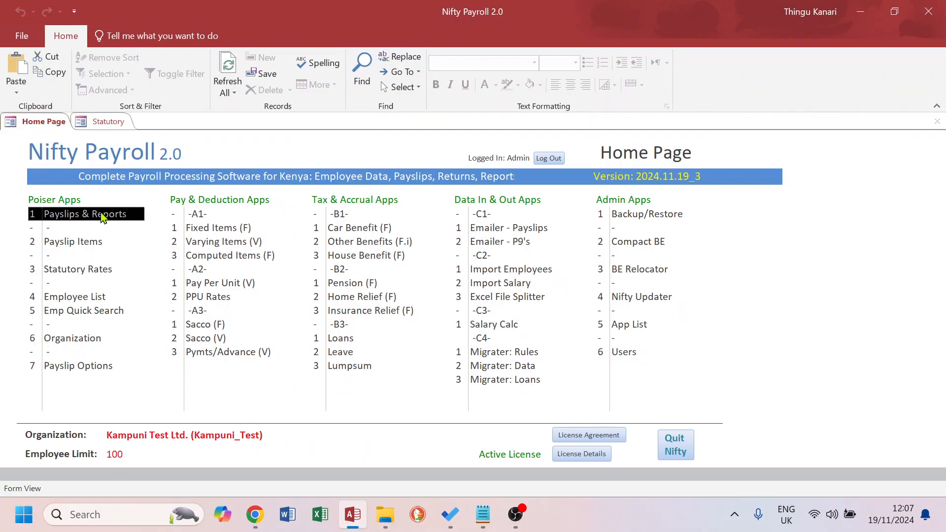
pyautogui.doubleClick(74, 214)
pyautogui.click(173, 142)
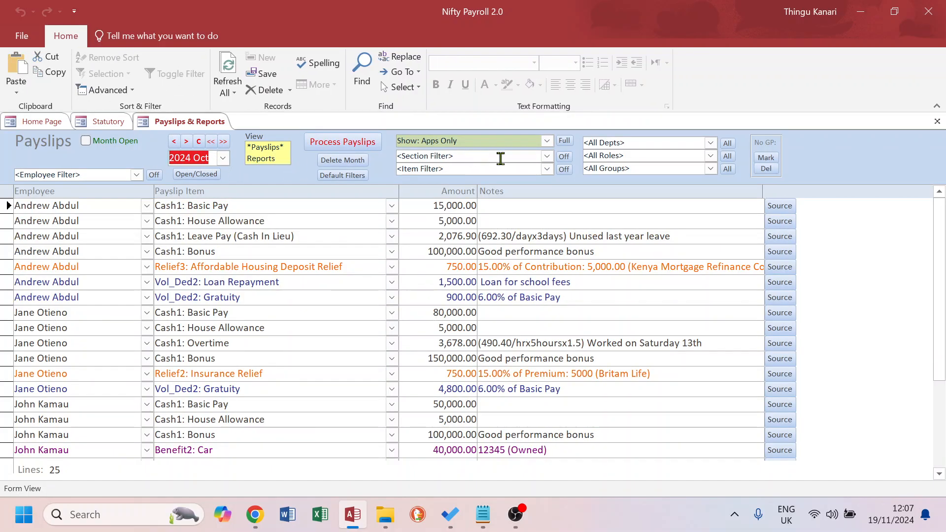
# Filter the payslips by the Relief2:Insurance Reliefs section, then turn the section filter off
pyautogui.click(547, 157)
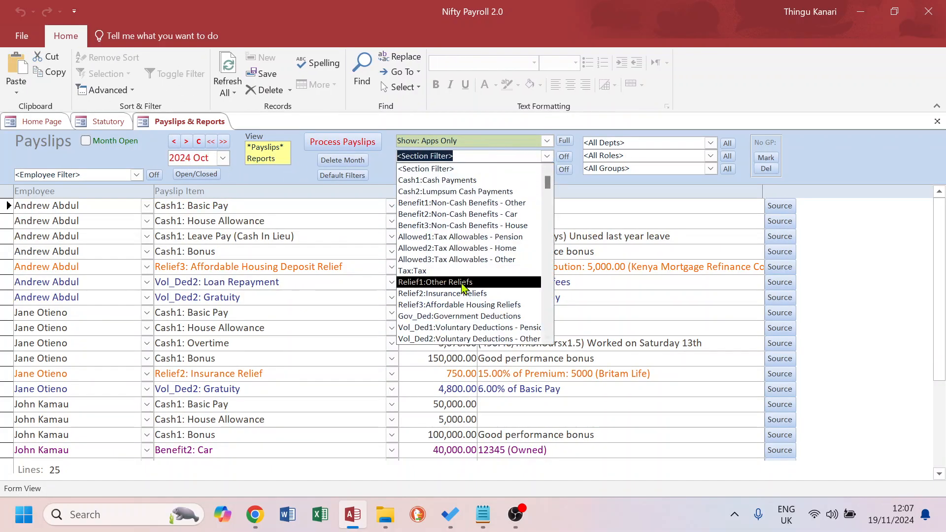
pyautogui.click(453, 296)
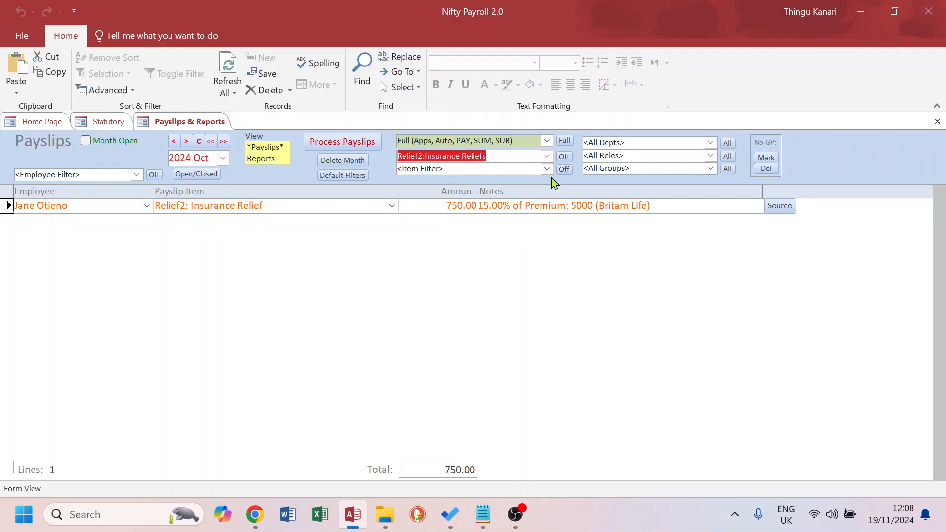
pyautogui.click(564, 157)
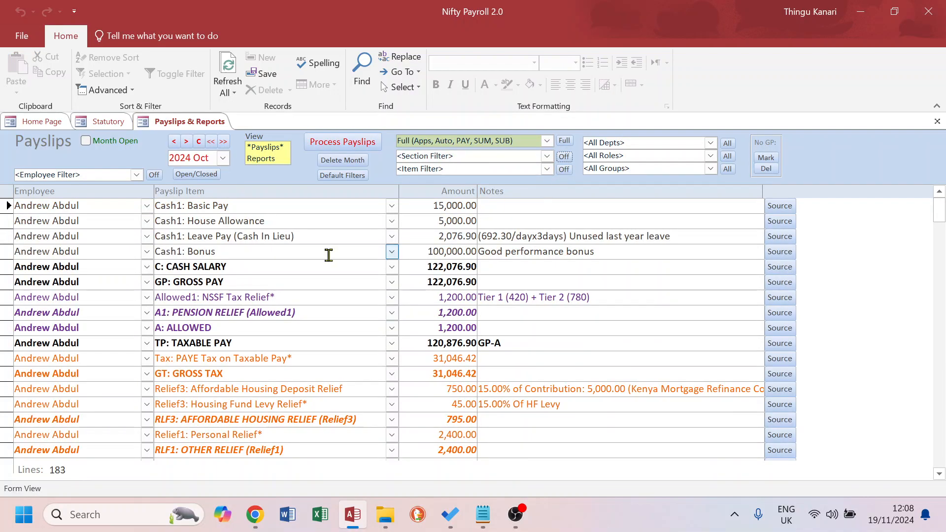
# Switch to Reports and open the Summary [PDF] report
pyautogui.click(268, 159)
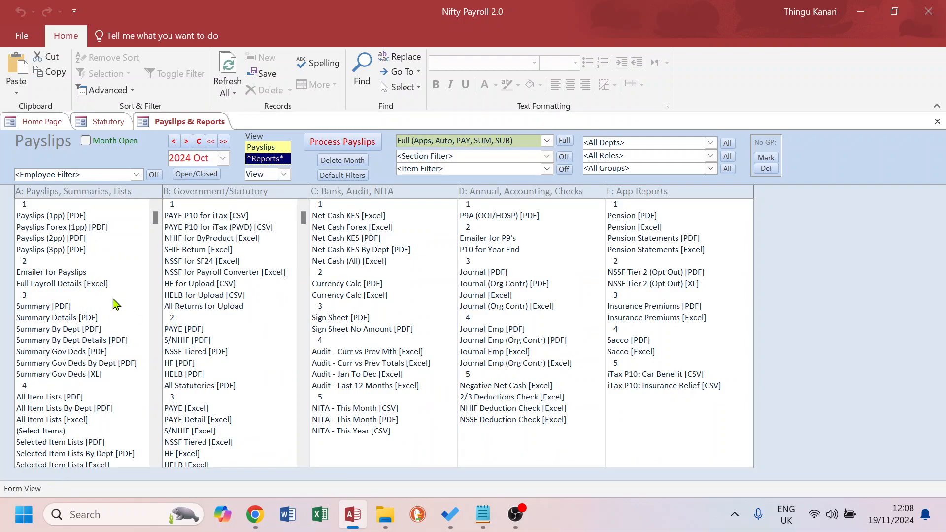
pyautogui.doubleClick(55, 308)
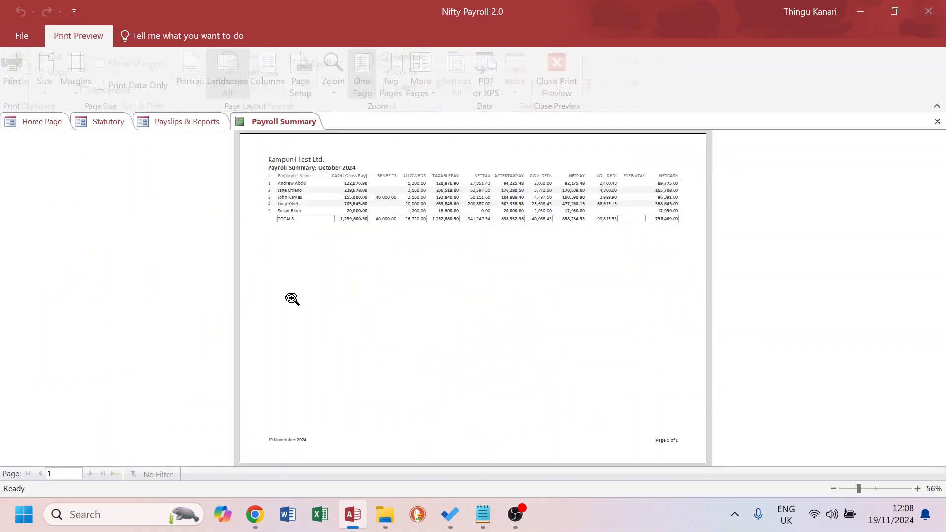
# Zoom into the Payroll Summary report to read its figures, then close the report
pyautogui.click(683, 220)
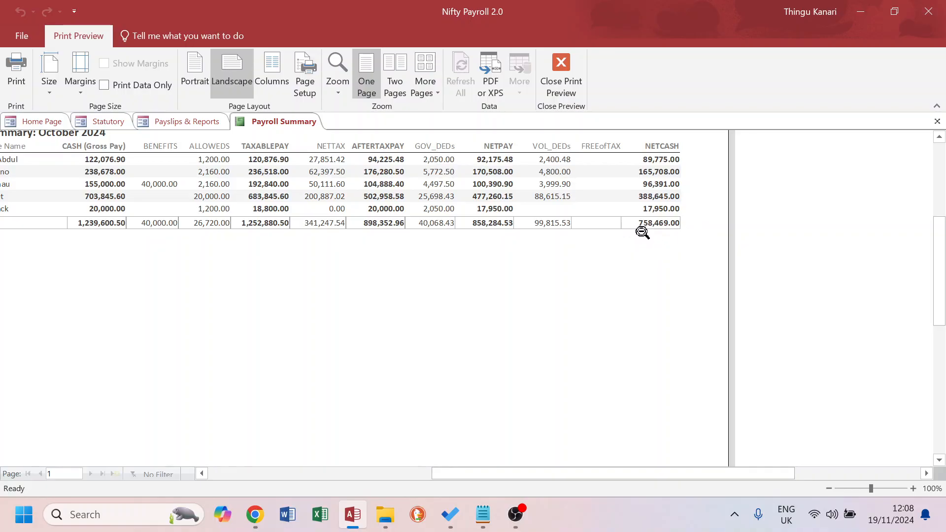
pyautogui.click(937, 122)
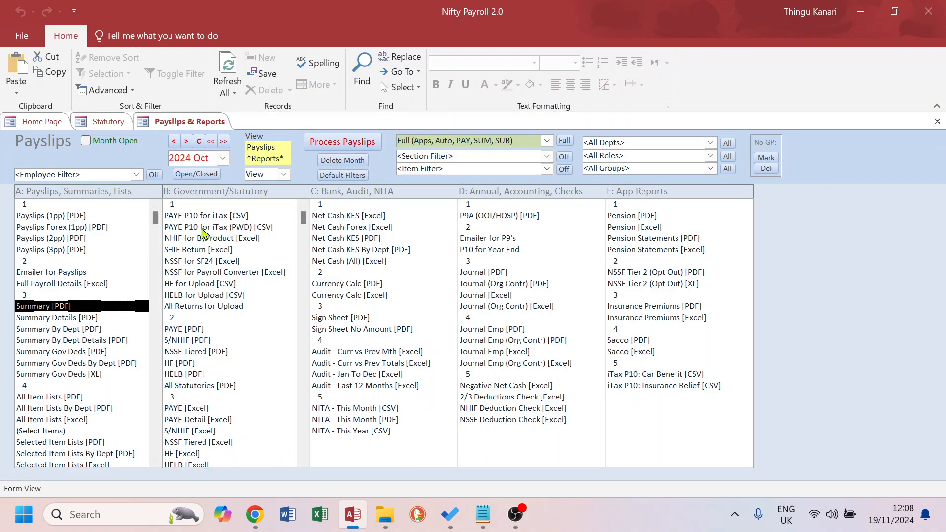
# Export the Net Cash (All) [Excel] report for 2024 Oct to the Test folder
pyautogui.click(363, 266)
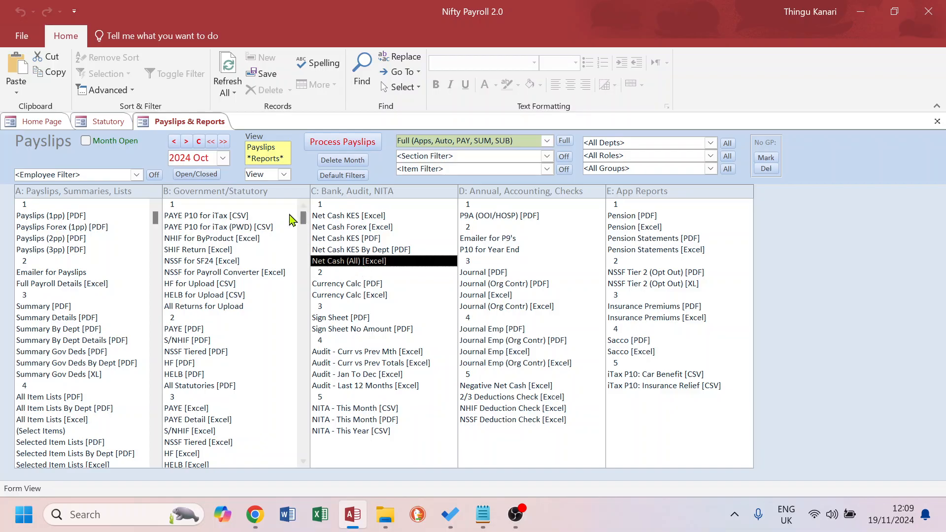
pyautogui.click(286, 173)
pyautogui.click(285, 175)
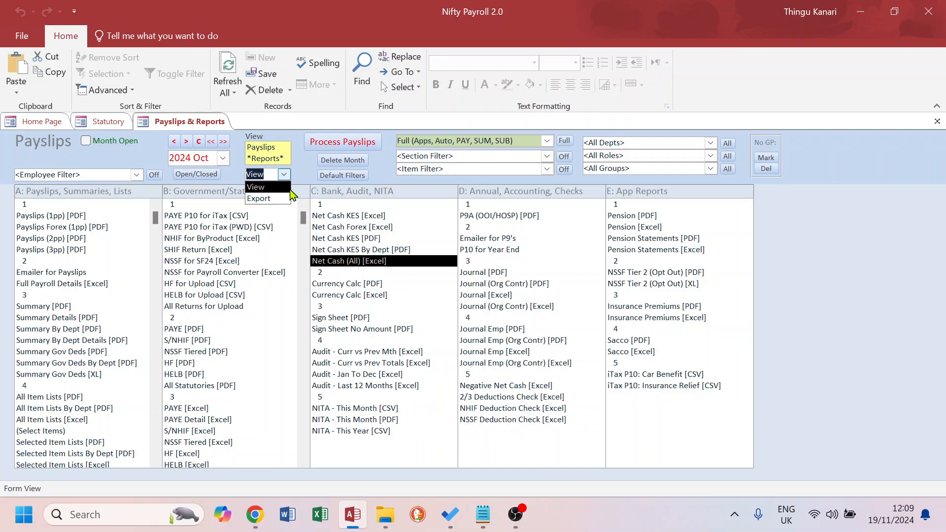
pyautogui.click(256, 212)
pyautogui.click(363, 264)
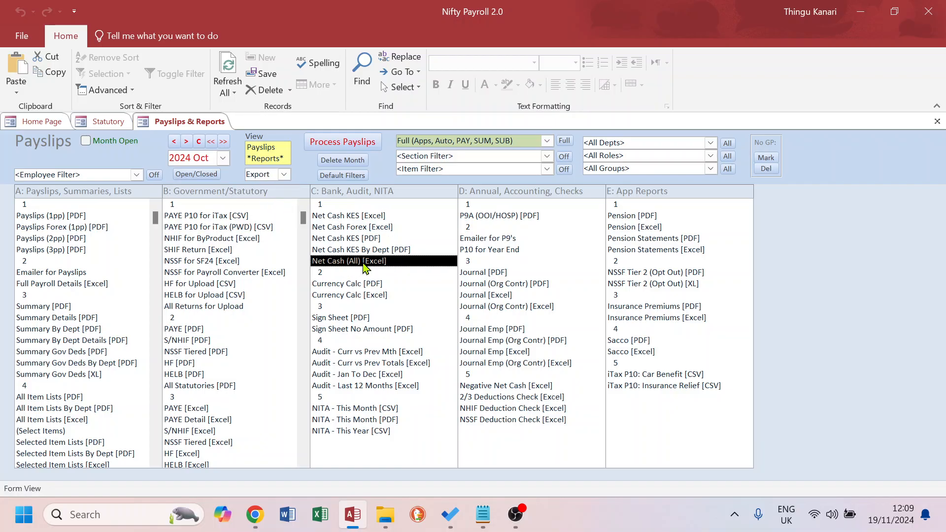
pyautogui.doubleClick(157, 116)
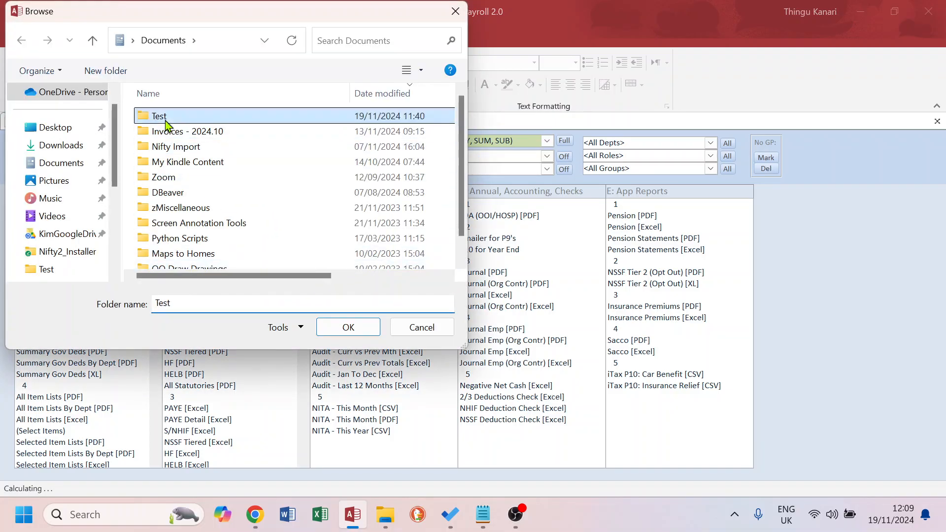
pyautogui.click(349, 327)
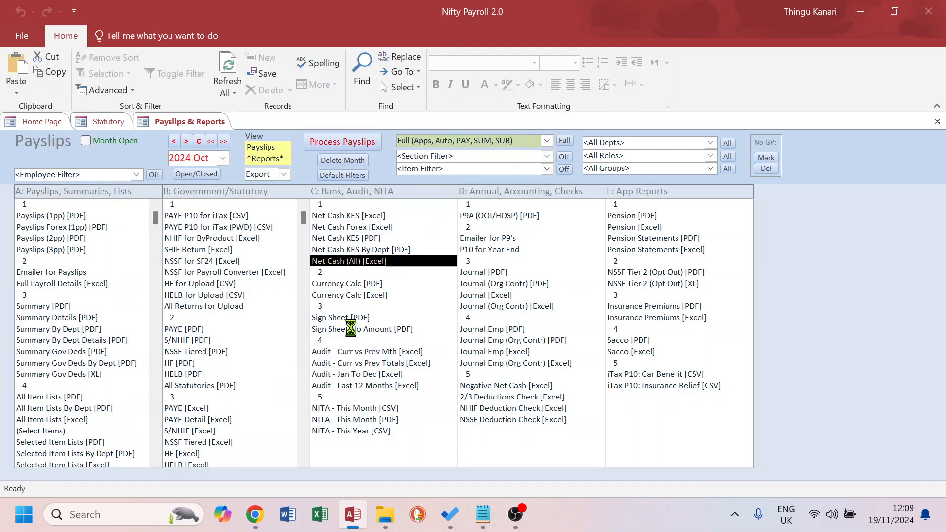
# Rename the exported file to Kampuni_Test - 2024_10 - NetCashAll (No SHIF Relief)
pyautogui.click(547, 374)
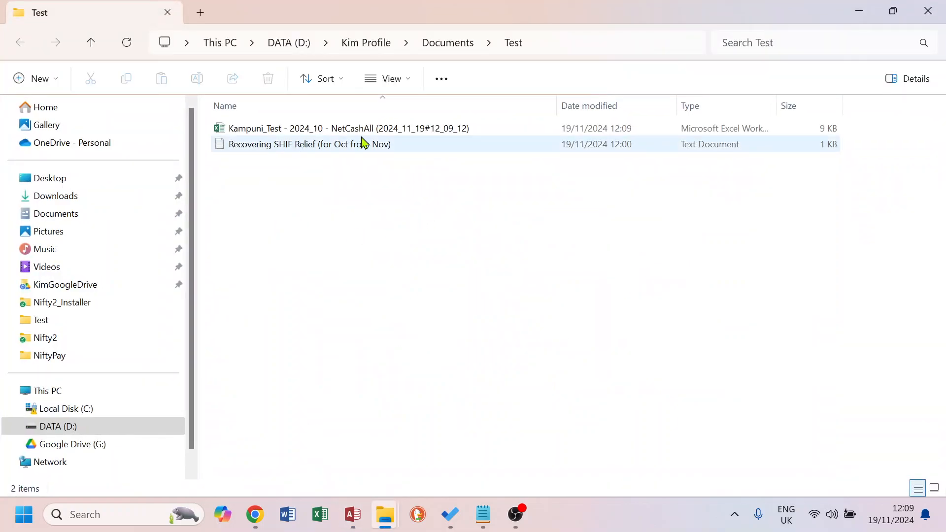
pyautogui.click(384, 134)
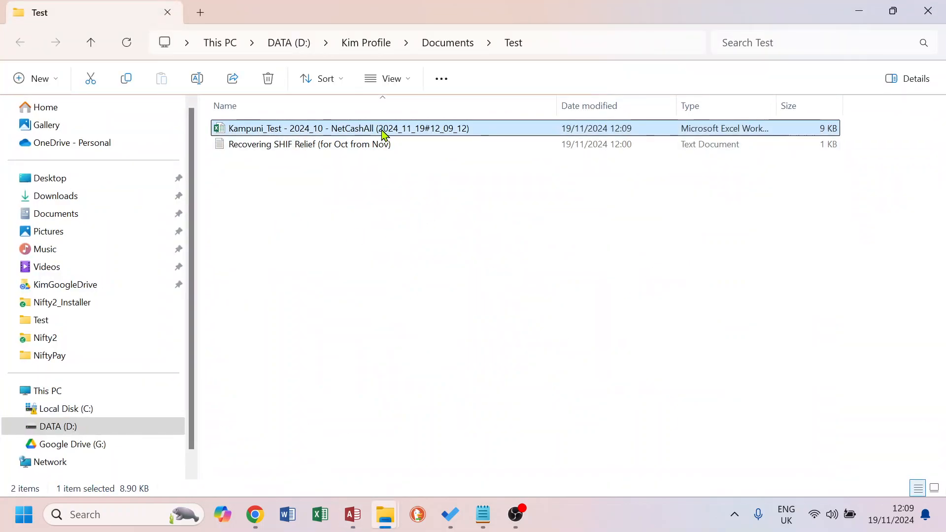
pyautogui.click(384, 134)
pyautogui.moveTo(379, 130); pyautogui.dragTo(463, 129)
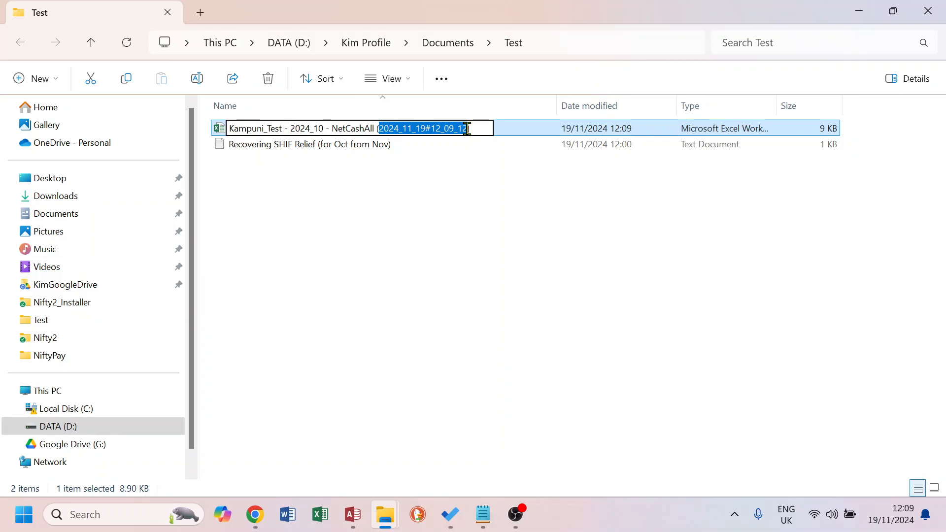
pyautogui.write('No ')
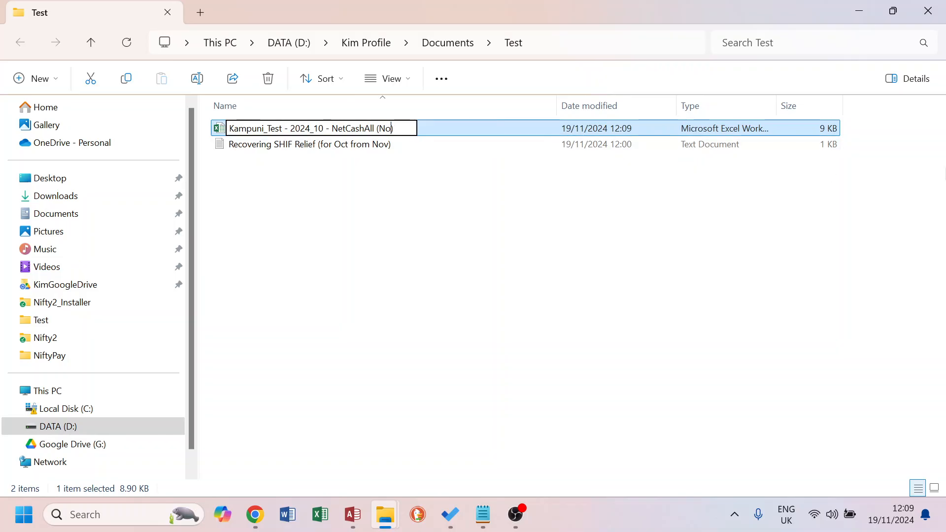
pyautogui.write('SHIF')
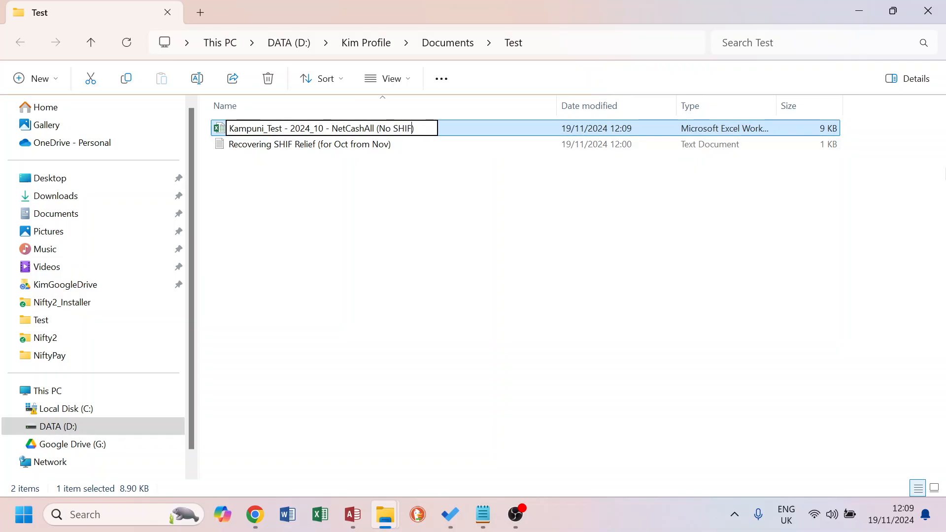
pyautogui.write(' Relief')
pyautogui.press('Return')
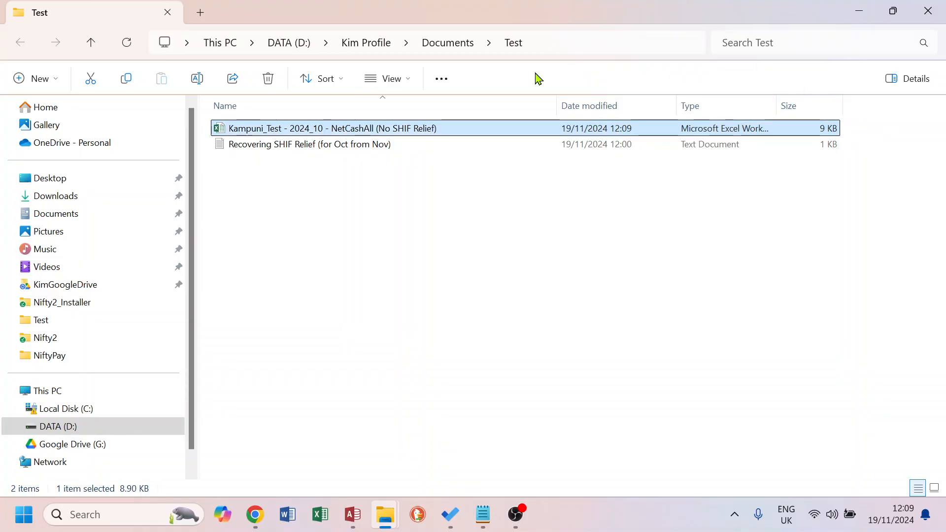
# Return to the payroll app, reopen Statutory Rates, and make the rates editable, accepting the caution
pyautogui.hotkey('alt', 'Tab')
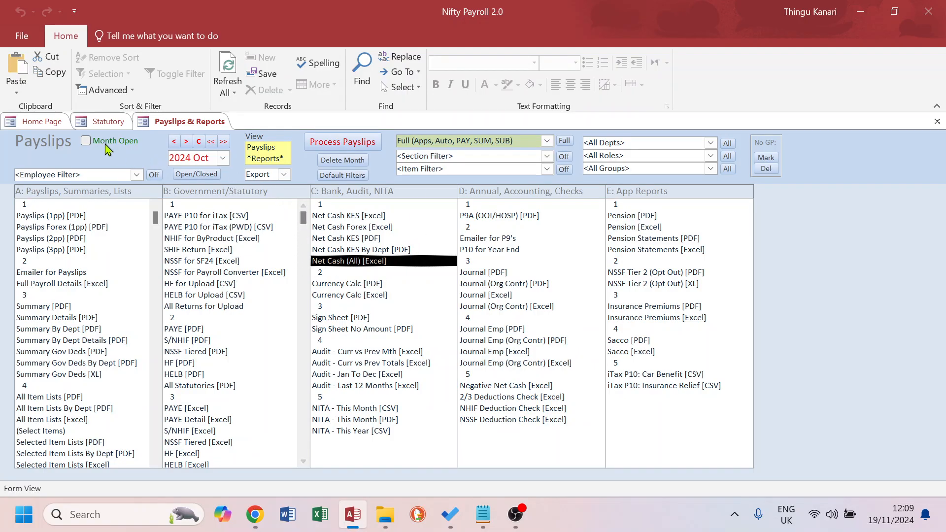
pyautogui.click(106, 122)
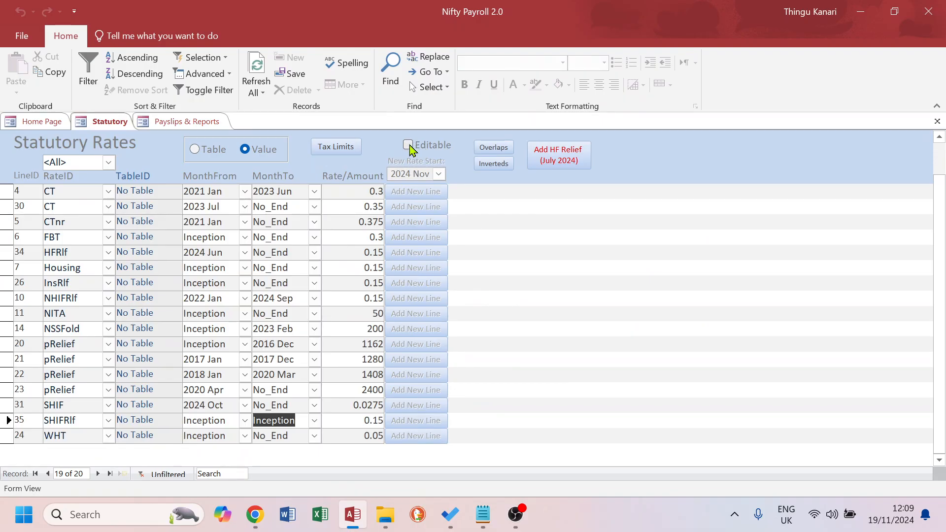
pyautogui.click(38, 121)
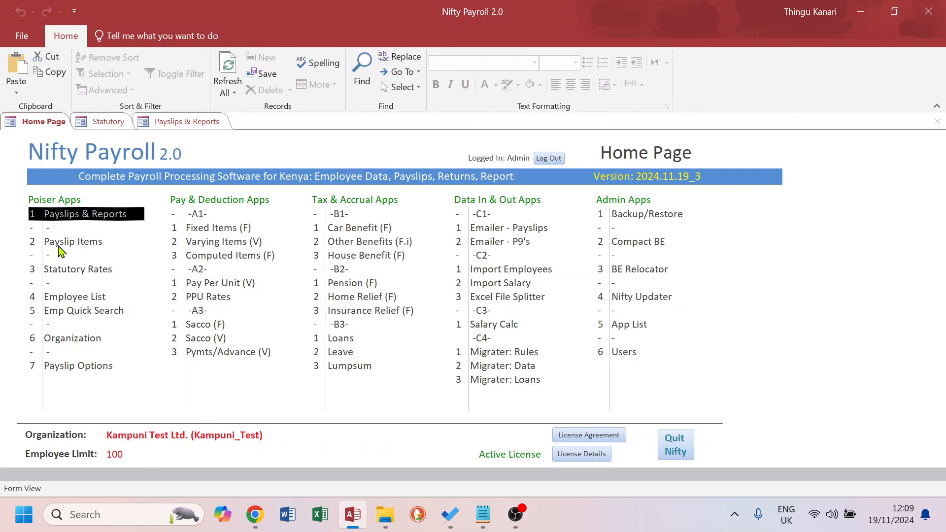
pyautogui.click(60, 270)
pyautogui.doubleClick(69, 276)
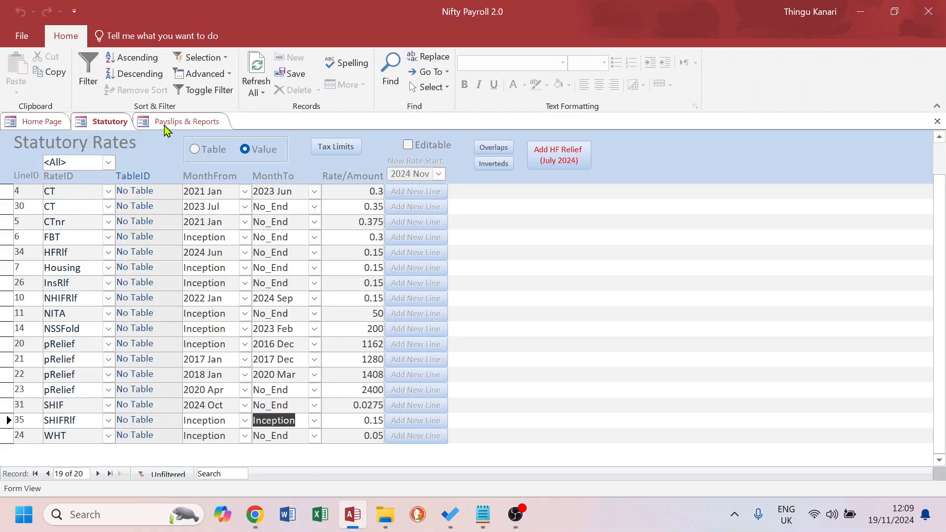
pyautogui.click(408, 145)
pyautogui.click(523, 334)
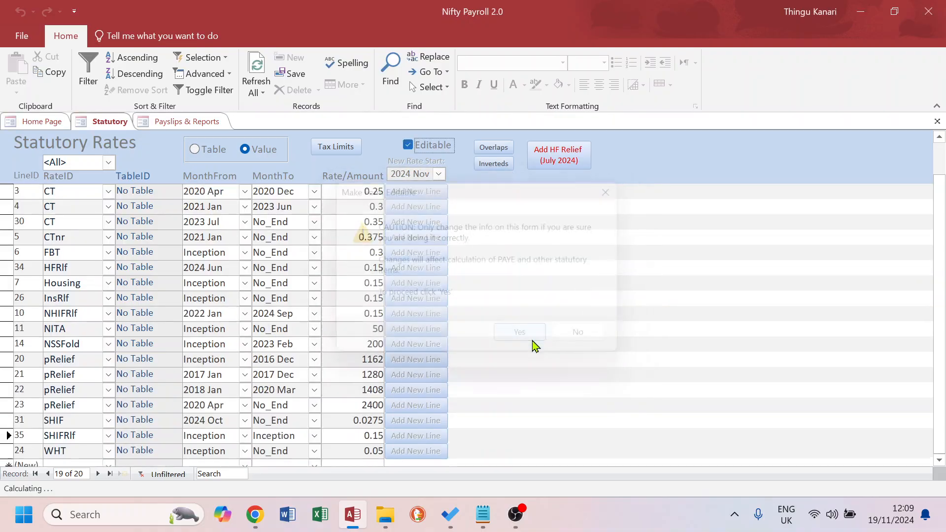
pyautogui.click(542, 316)
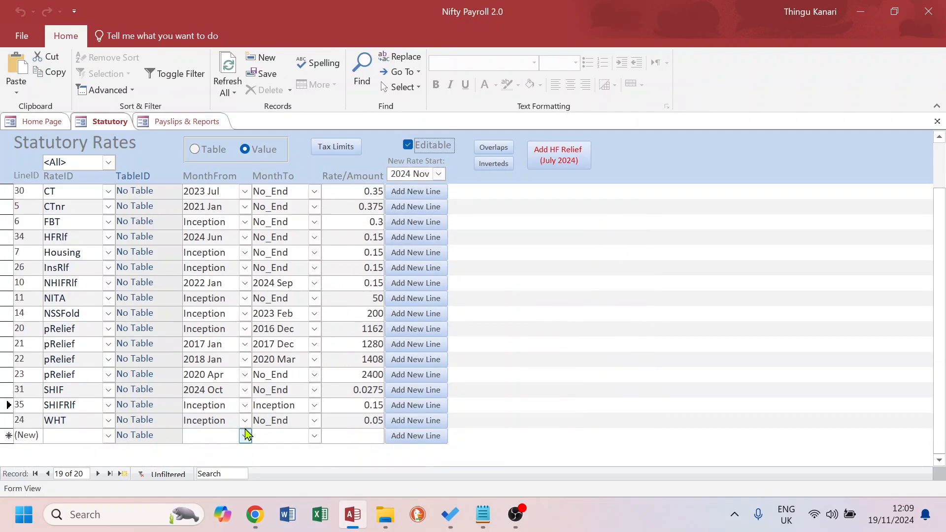
# Set the SHIFRlf row's MonthFrom and MonthTo both to 2024 Oct
pyautogui.moveTo(226, 407); pyautogui.dragTo(178, 404)
pyautogui.moveTo(296, 408); pyautogui.dragTo(238, 405)
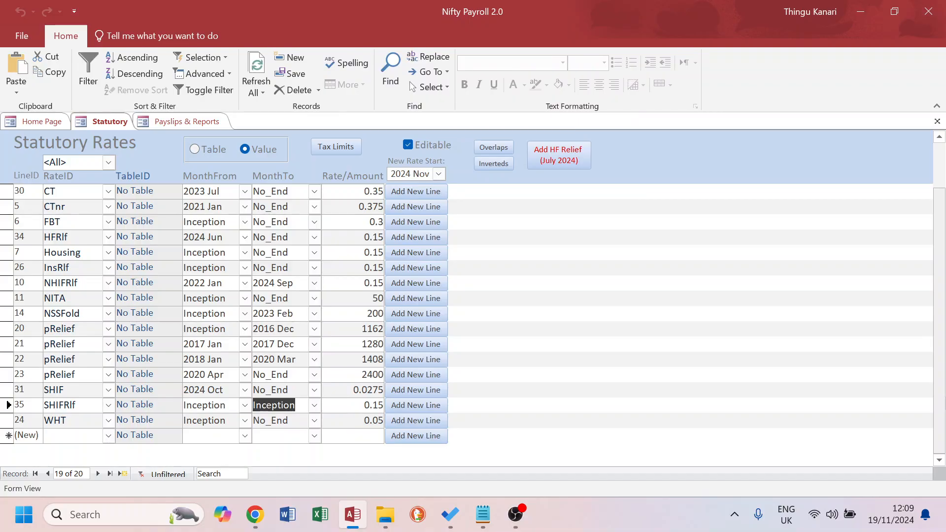
pyautogui.write('2024 oct')
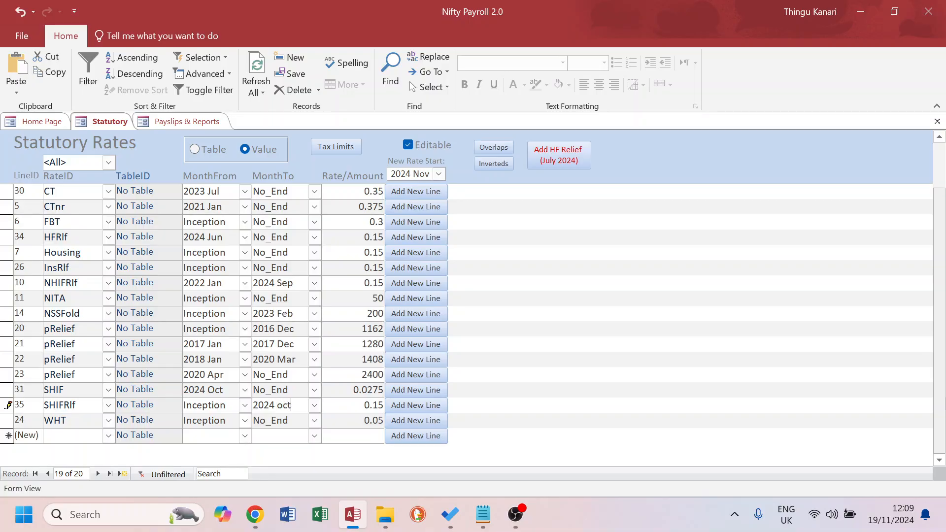
pyautogui.click(227, 405)
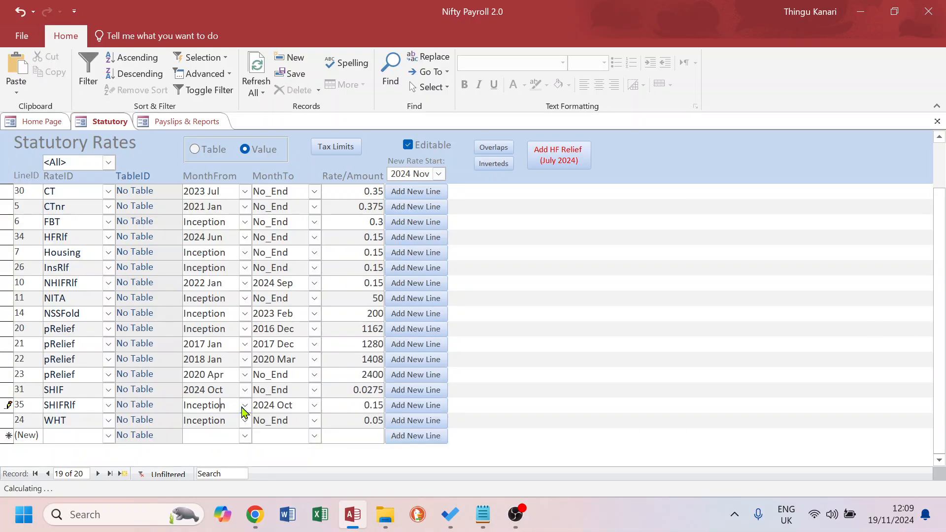
pyautogui.moveTo(233, 404); pyautogui.dragTo(162, 398)
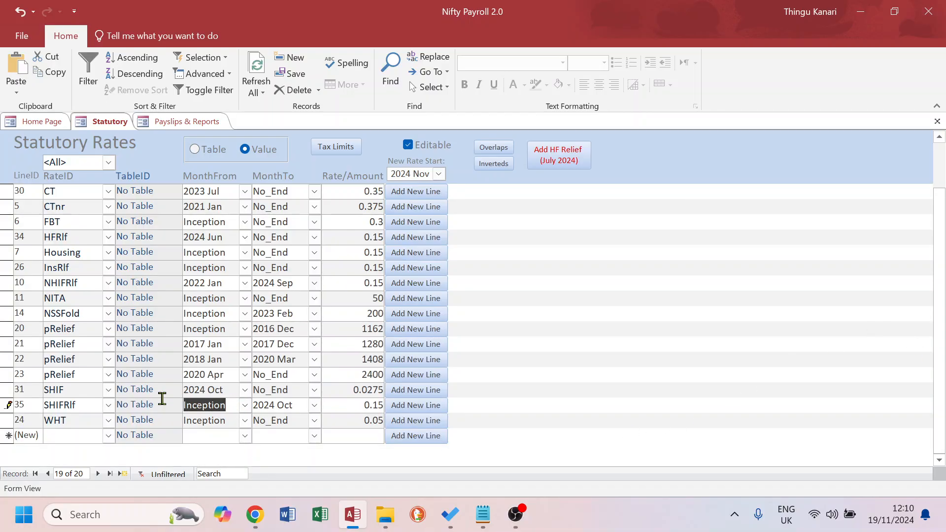
pyautogui.write('2024 oct')
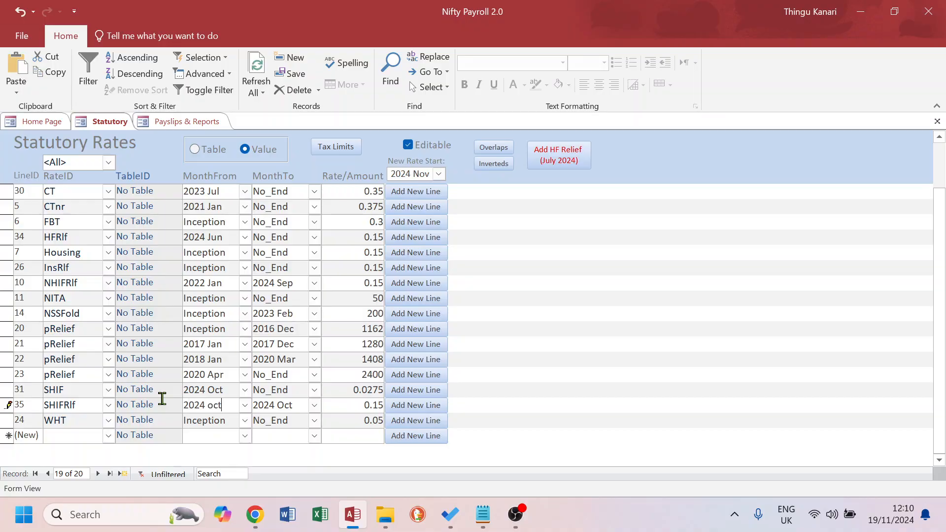
pyautogui.click(206, 421)
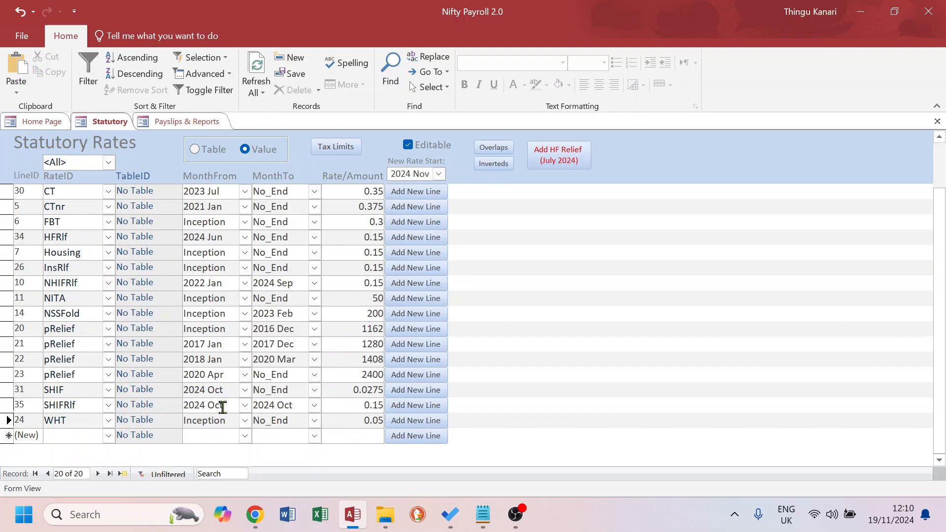
pyautogui.click(301, 405)
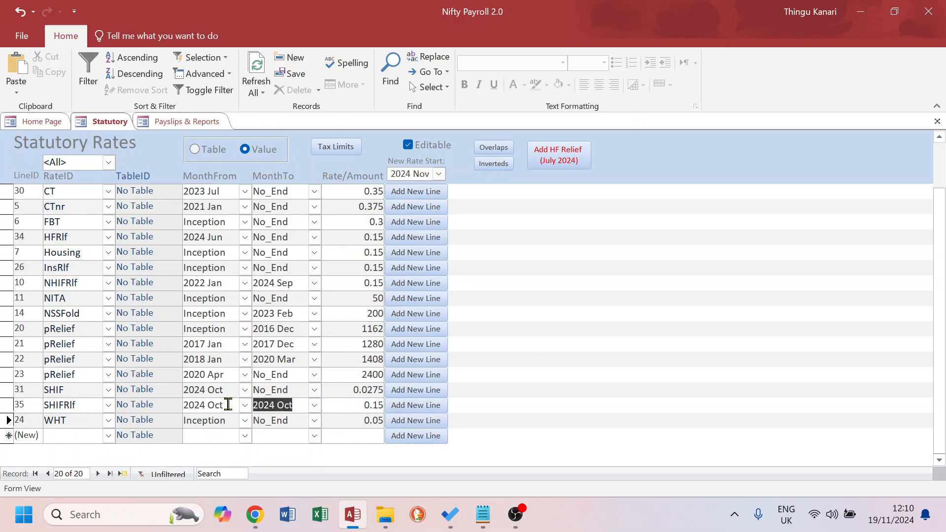
pyautogui.click(197, 419)
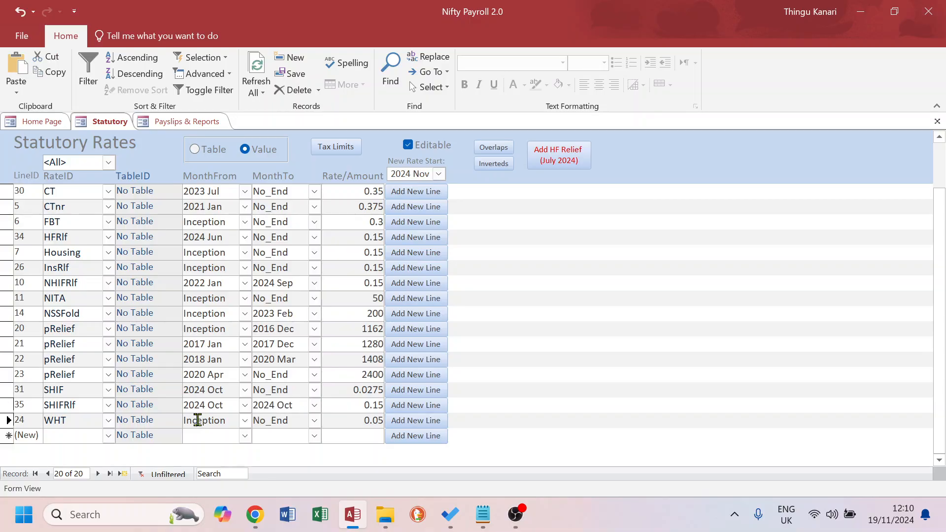
# Switch Payslips & Reports to the payslips view and process payslips for 2024 Oct
pyautogui.click(182, 123)
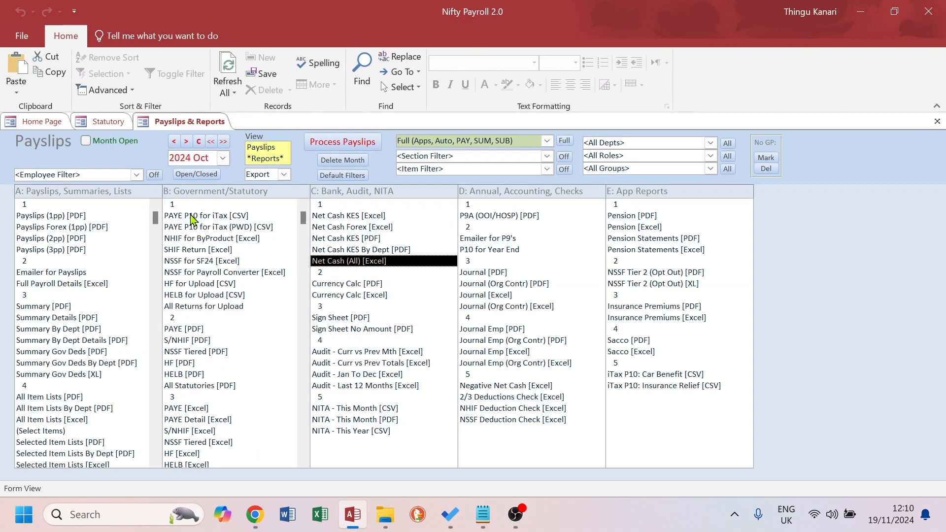
pyautogui.click(265, 148)
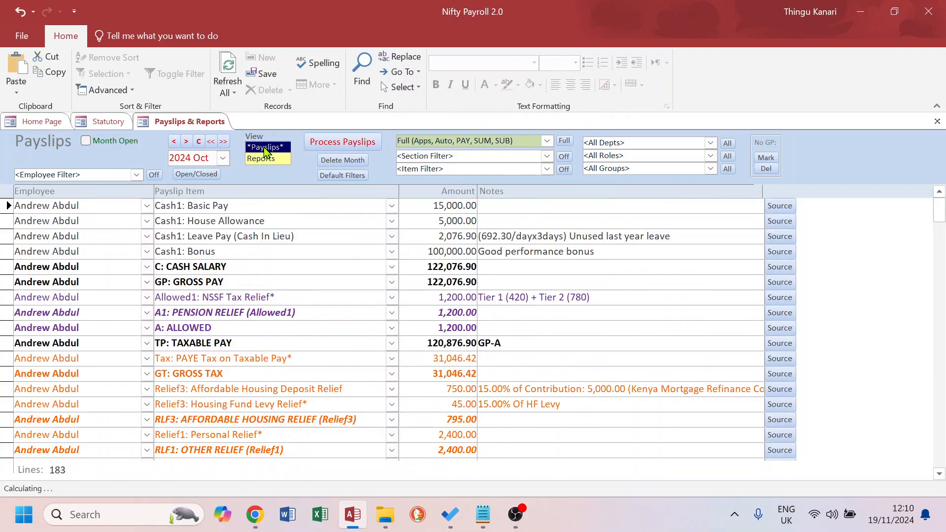
pyautogui.click(212, 158)
pyautogui.click(344, 143)
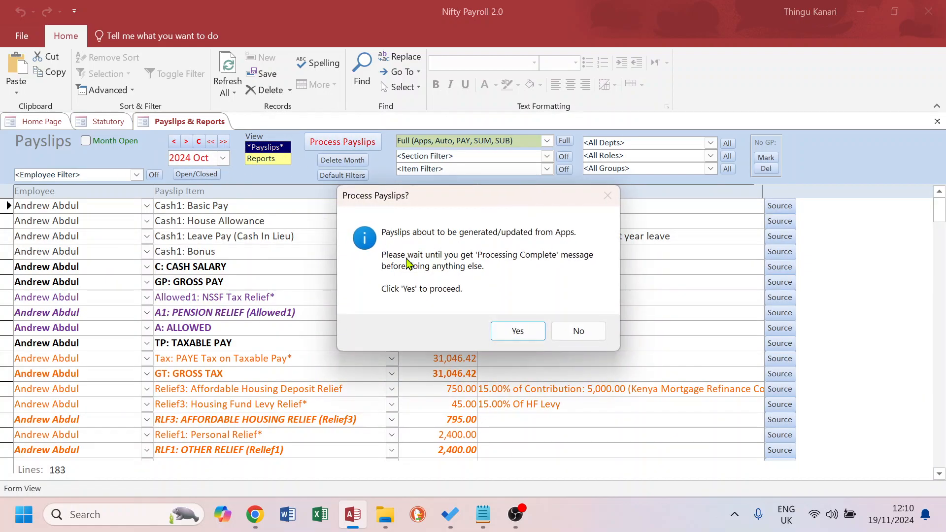
pyautogui.click(517, 334)
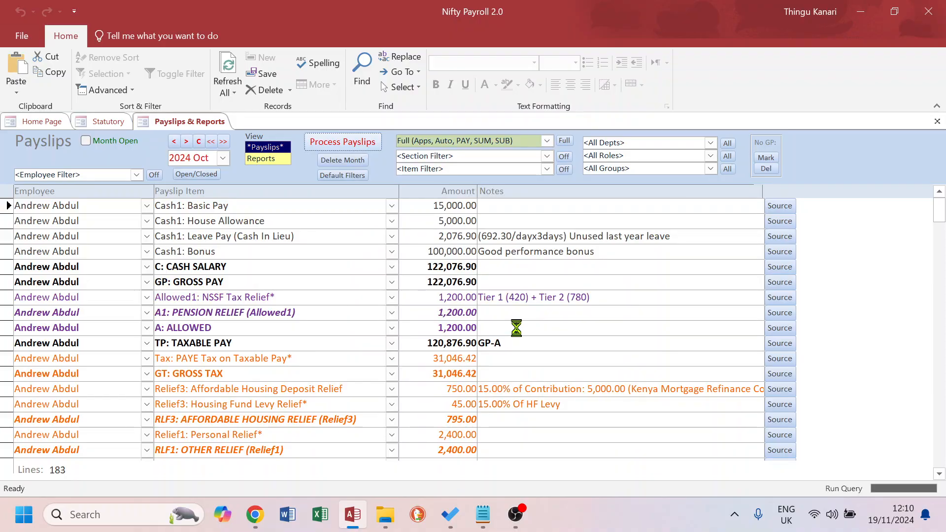
# Filter the payslips by the Relief2:Insurance Reliefs section, then turn the section filter off
pyautogui.click(517, 318)
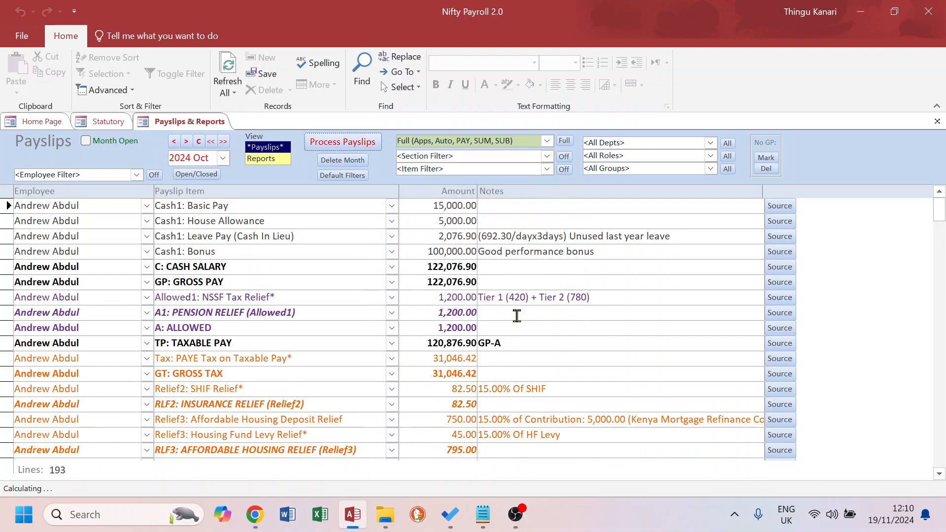
pyautogui.click(547, 157)
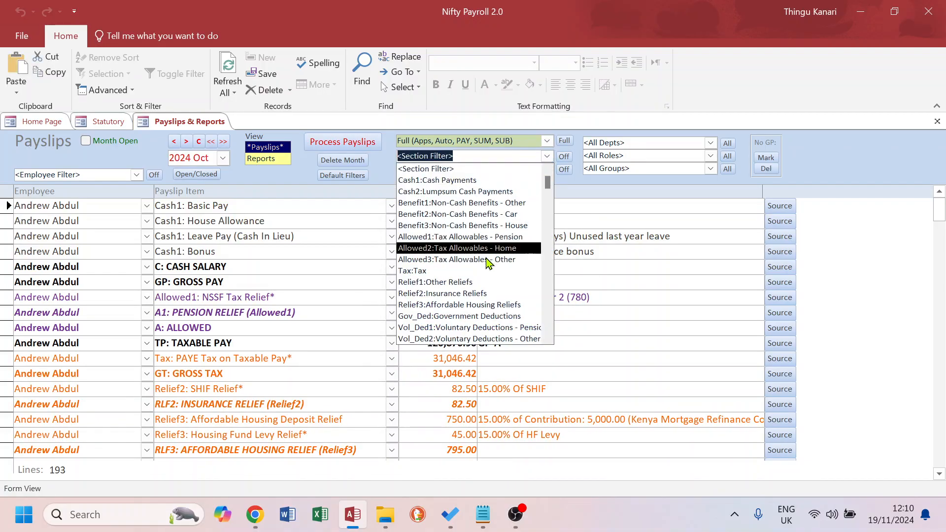
pyautogui.click(461, 298)
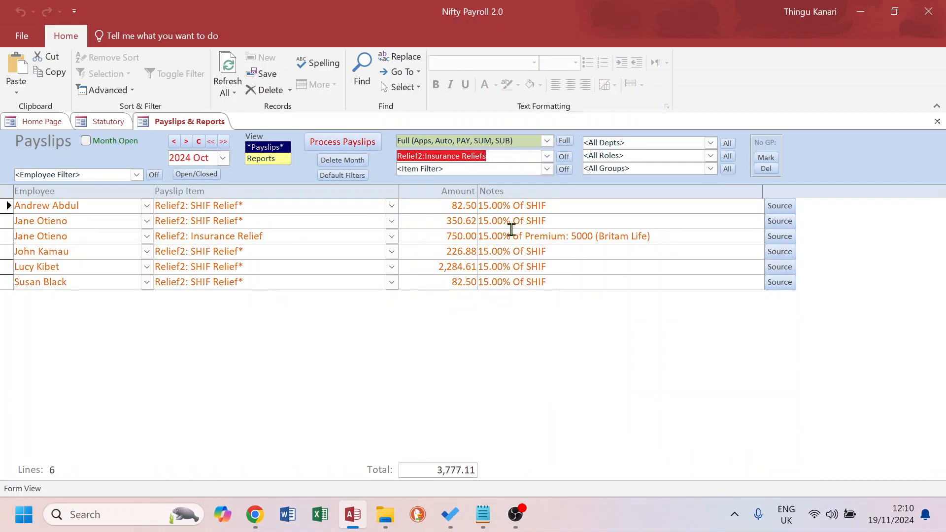
pyautogui.click(564, 156)
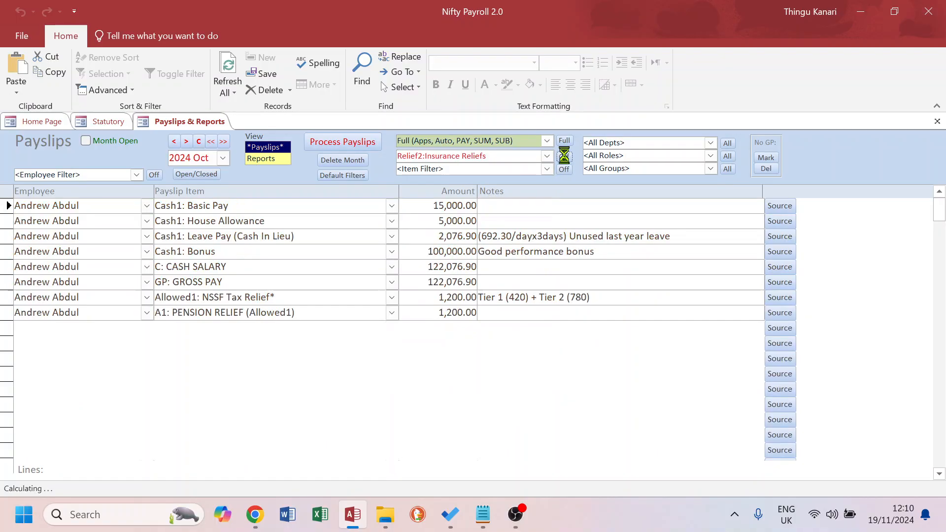
# Switch to the reports view and export the Net Cash (All) [Excel] report for 2024 Oct into the Test folder
pyautogui.click(265, 160)
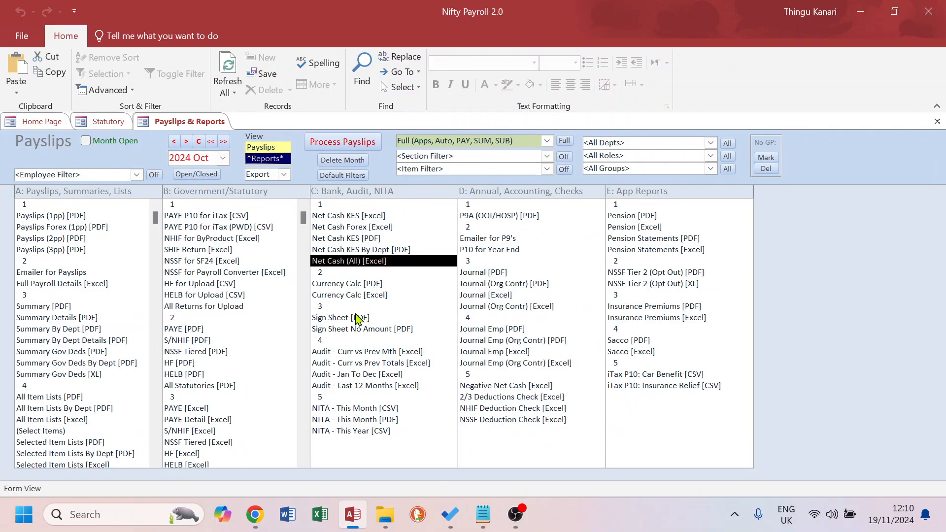
pyautogui.doubleClick(357, 261)
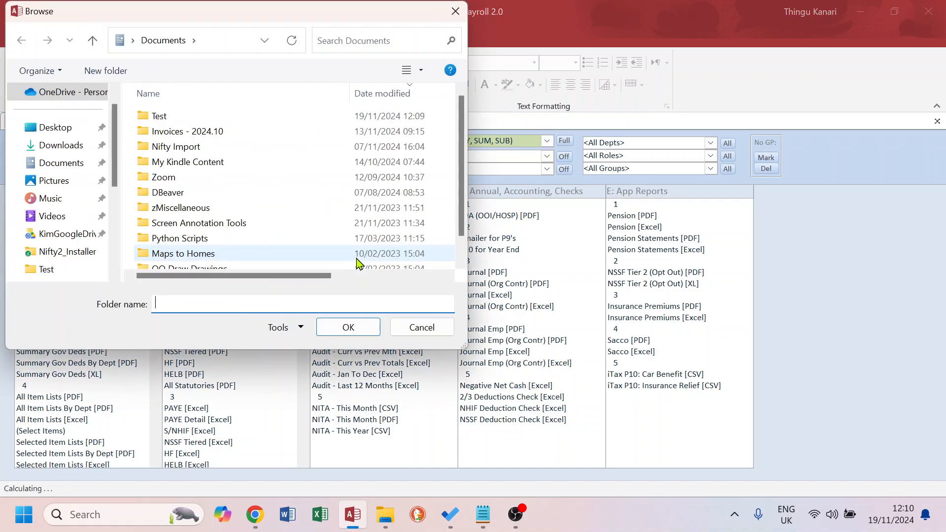
pyautogui.doubleClick(159, 116)
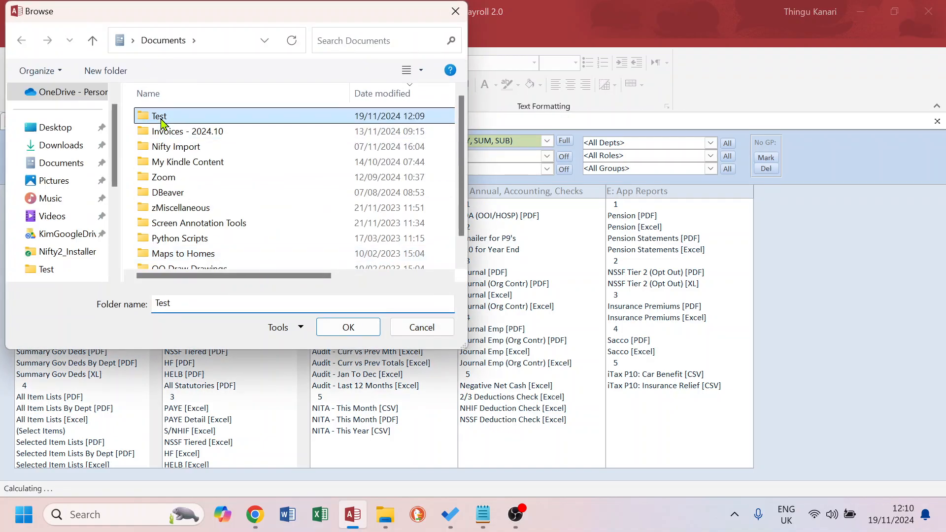
pyautogui.click(347, 329)
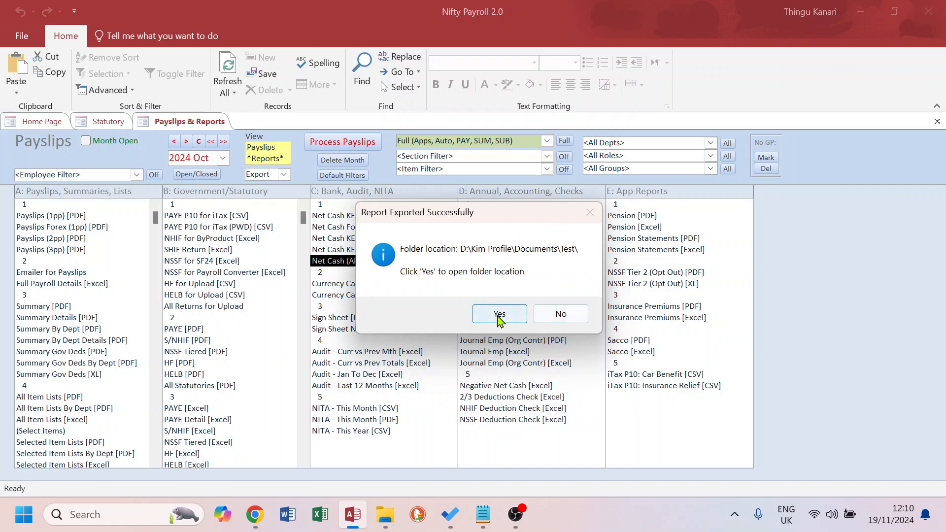
pyautogui.click(561, 315)
# In the Test folder, rename the new Net Cash export, replacing its timestamp suffix with "With SHIF Relief"
pyautogui.moveTo(385, 515)
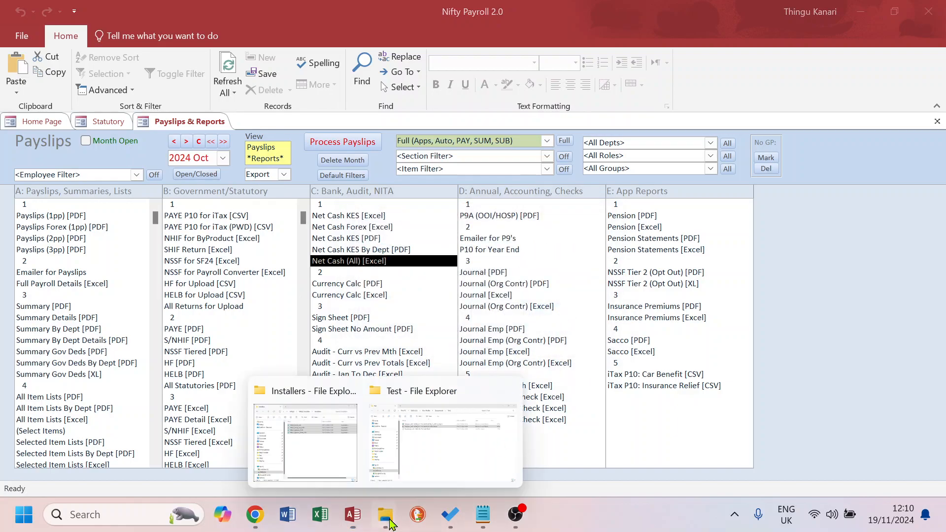
pyautogui.click(438, 400)
pyautogui.click(422, 130)
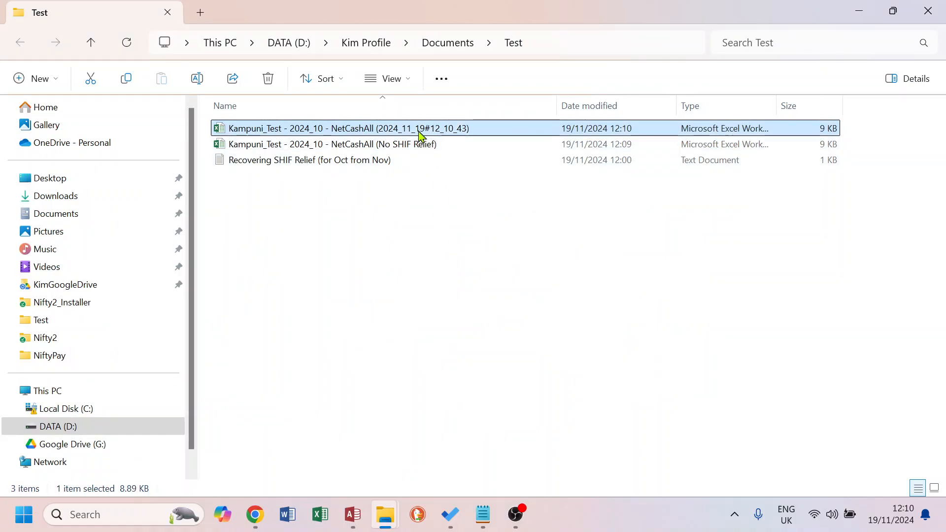
pyautogui.click(384, 131)
pyautogui.moveTo(380, 129); pyautogui.dragTo(466, 131)
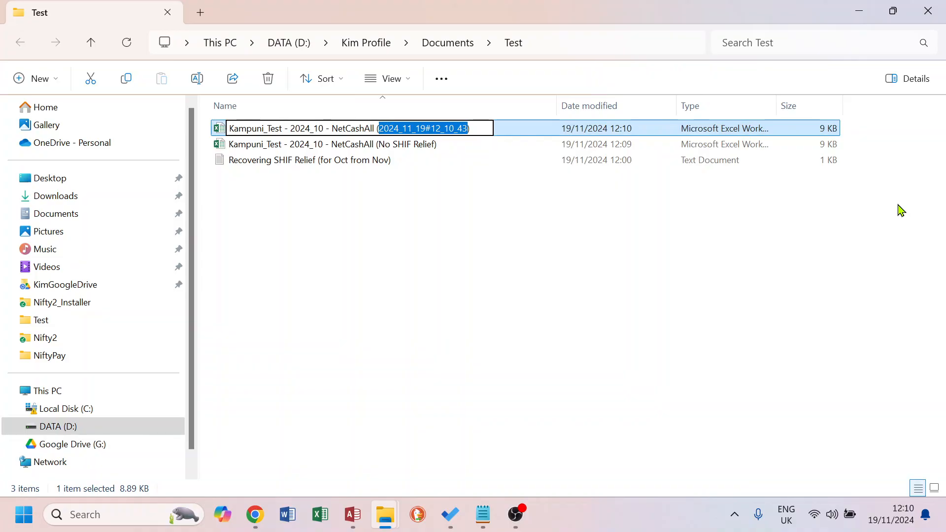
pyautogui.write('With SHIF Relief')
pyautogui.press('Return')
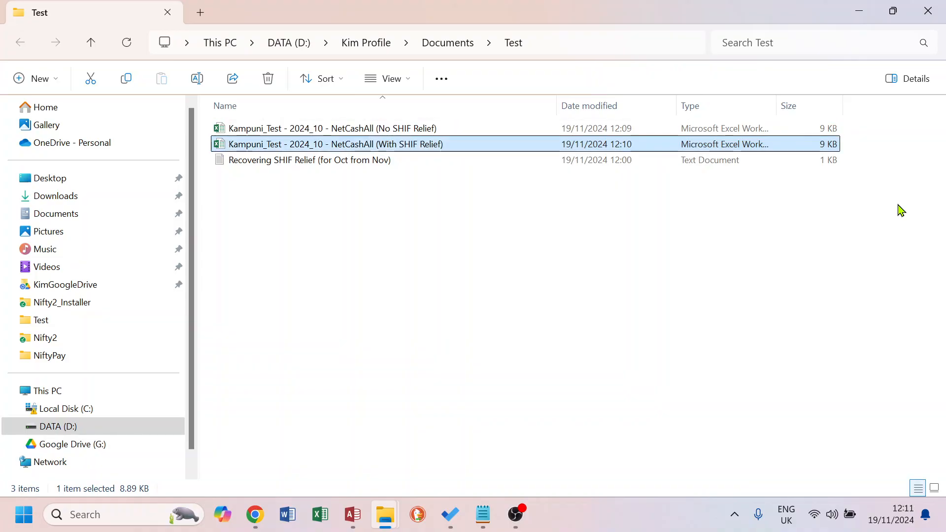
# Return to the payroll reports and review which items are selected for batch item reports, including SHIF Relief
pyautogui.hotkey('alt', 'Tab')
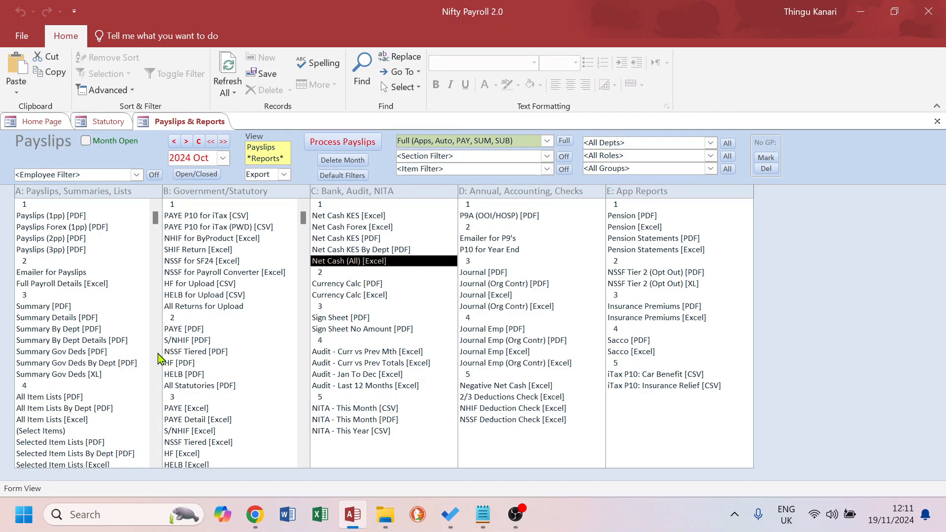
pyautogui.scroll(-1, 153, 340)
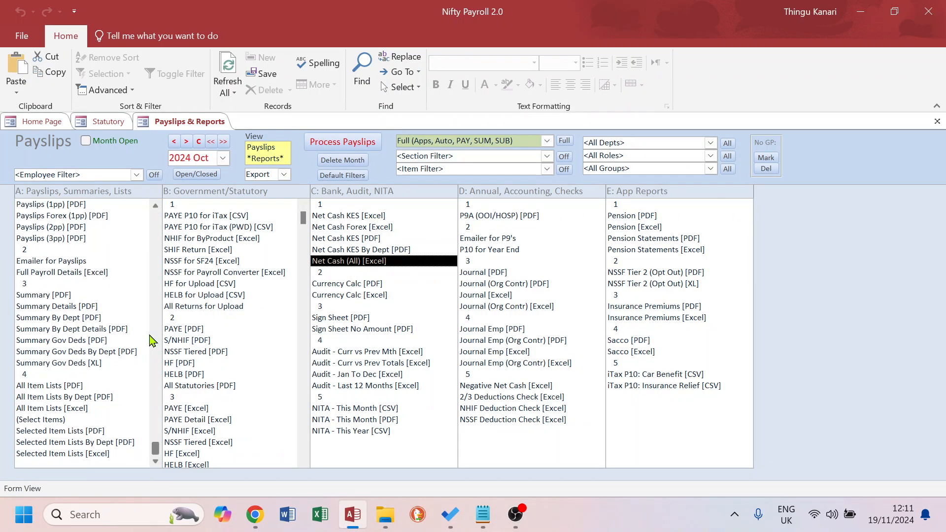
pyautogui.click(53, 420)
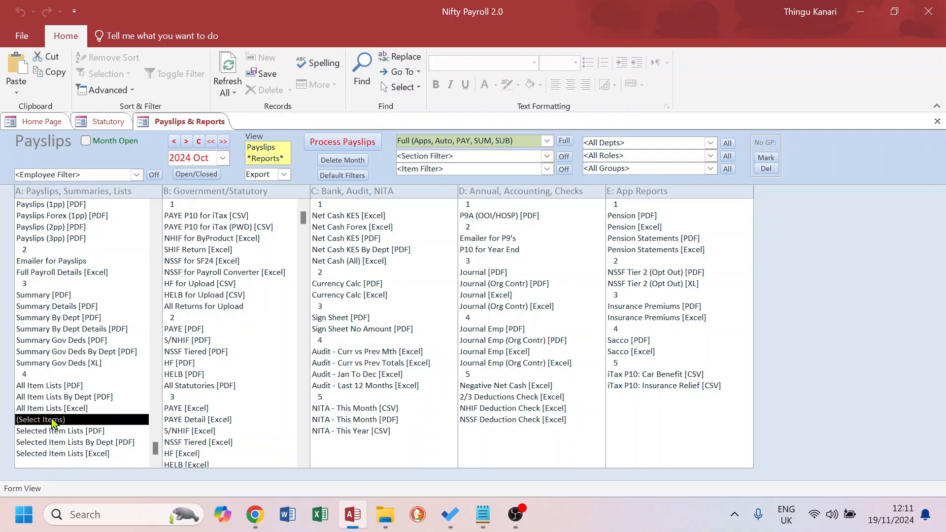
pyautogui.doubleClick(53, 420)
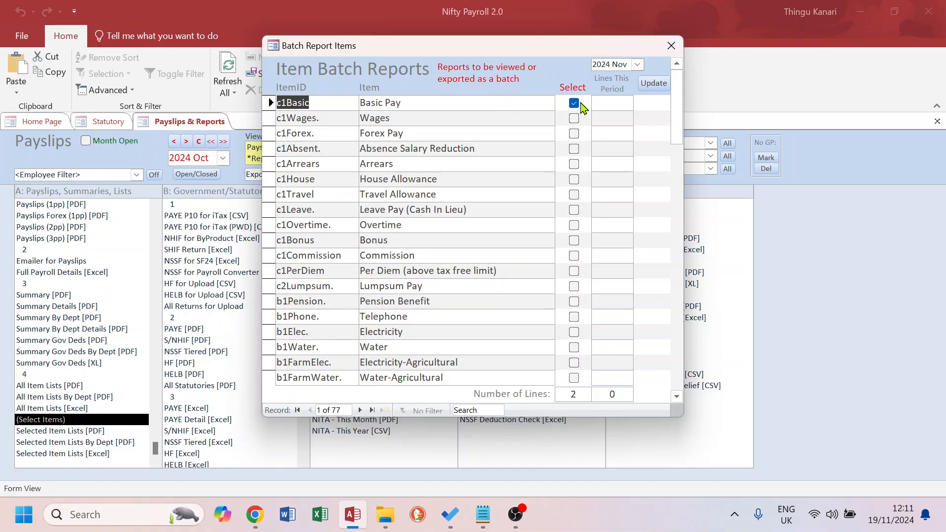
pyautogui.moveTo(675, 120); pyautogui.dragTo(695, 240)
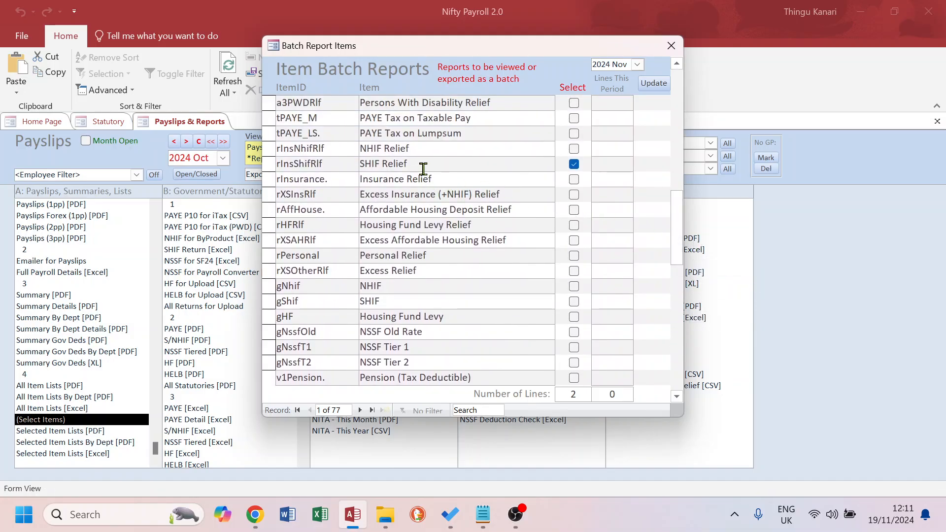
pyautogui.moveTo(412, 164); pyautogui.dragTo(360, 163)
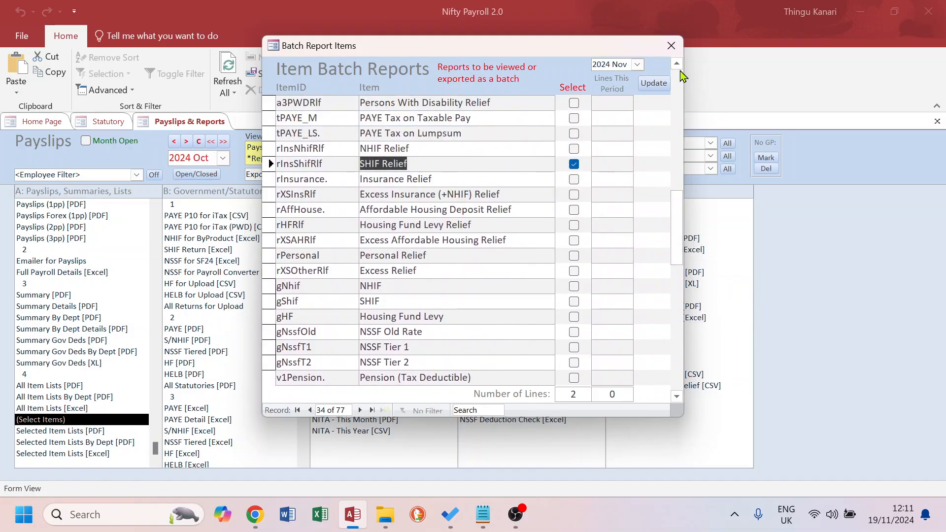
pyautogui.click(672, 47)
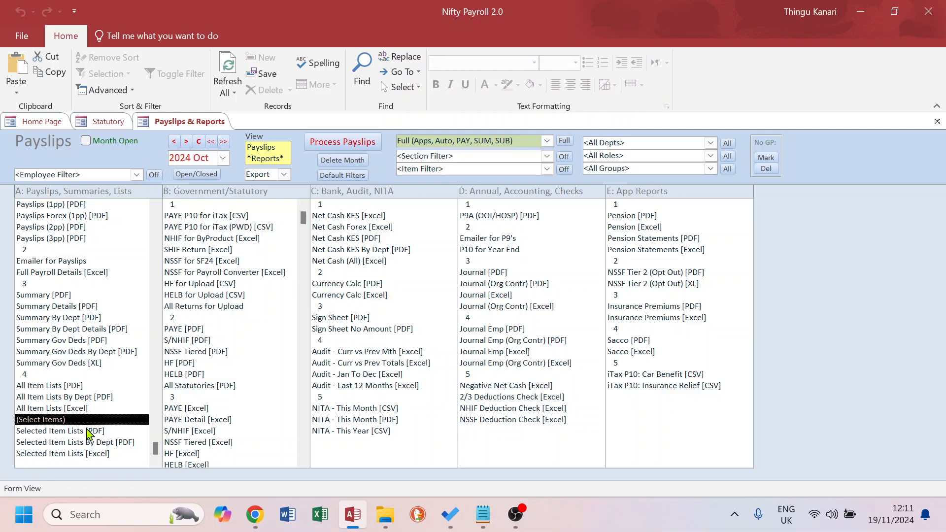
# Set the report output to View and preview the Selected Item Lists [PDF] report page by page, then close it
pyautogui.click(285, 175)
pyautogui.click(268, 187)
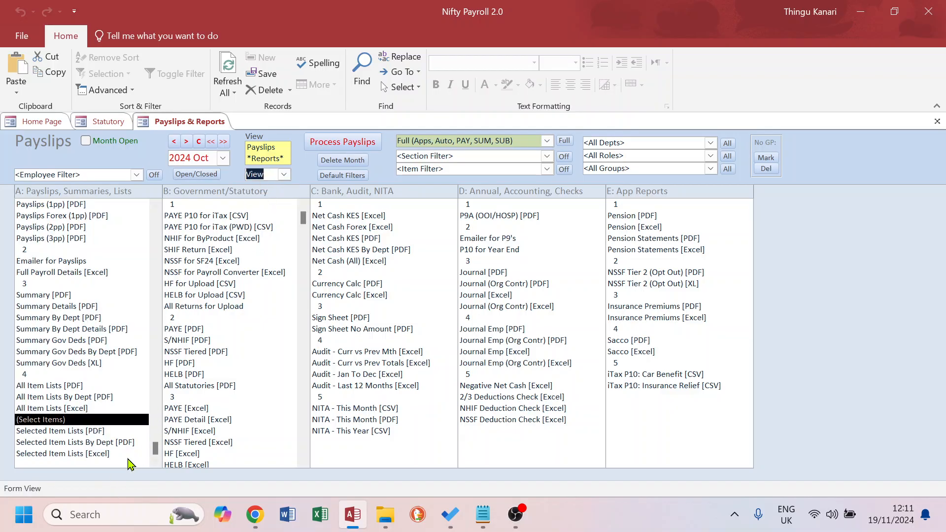
pyautogui.click(63, 431)
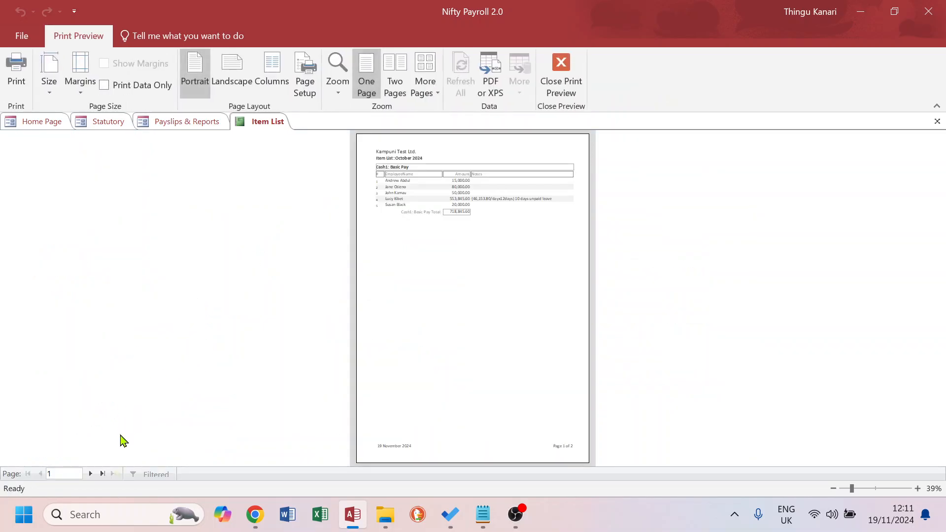
pyautogui.click(88, 475)
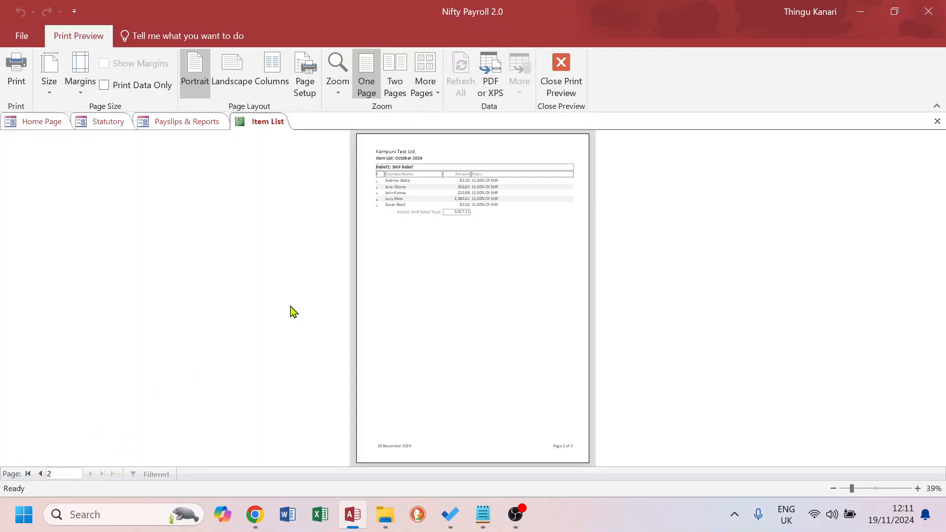
pyautogui.click(442, 166)
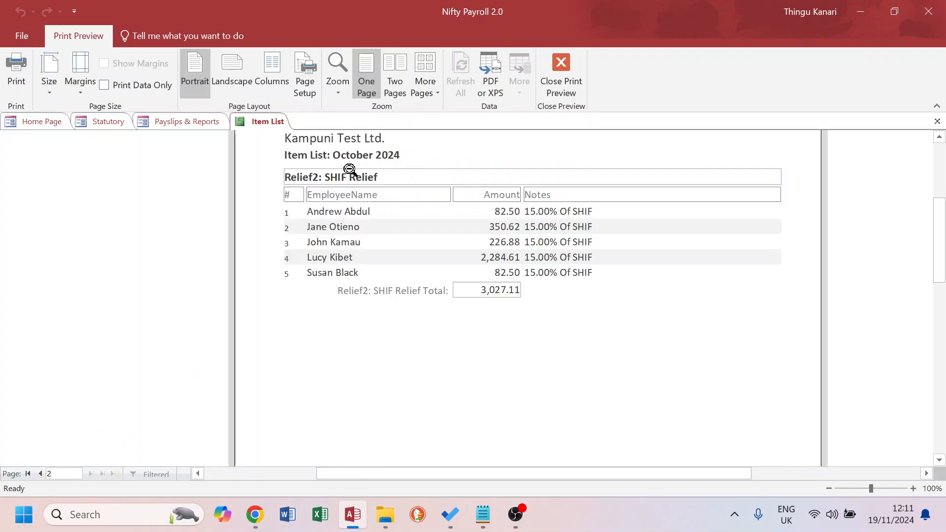
pyautogui.click(41, 474)
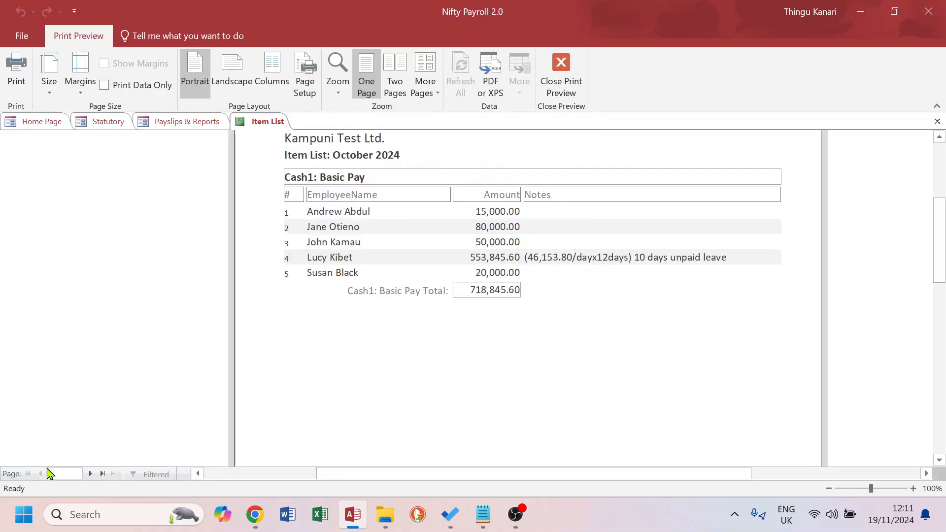
pyautogui.click(937, 122)
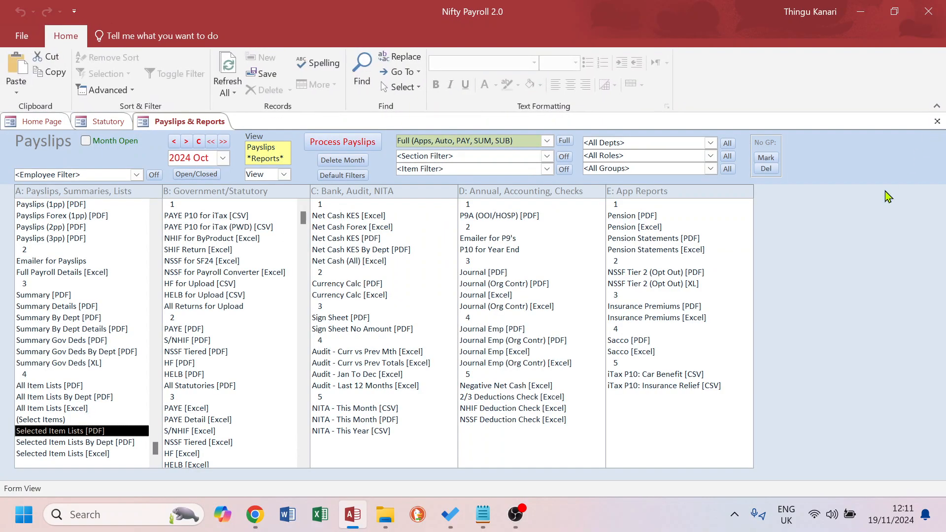
# View the Selected Item Lists [Excel] datasheet of selected items, then close it
pyautogui.doubleClick(77, 454)
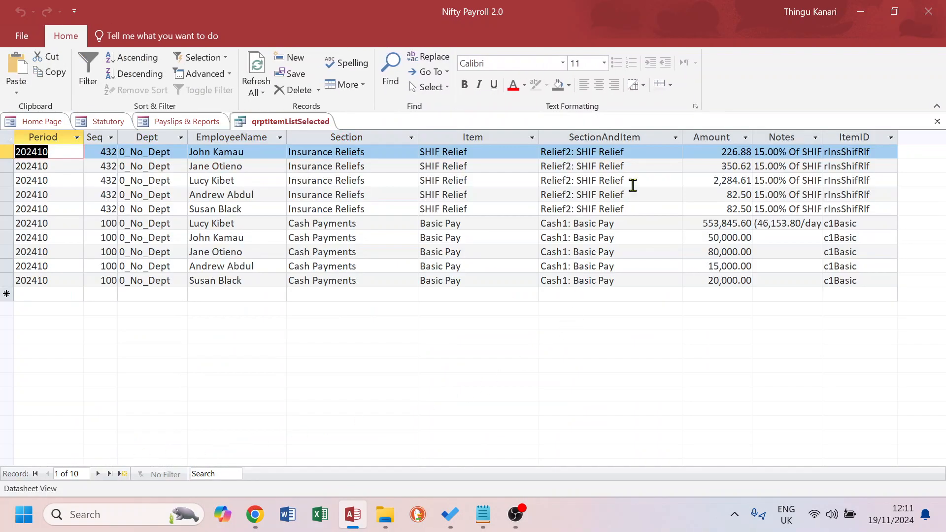
pyautogui.moveTo(631, 150); pyautogui.dragTo(512, 148)
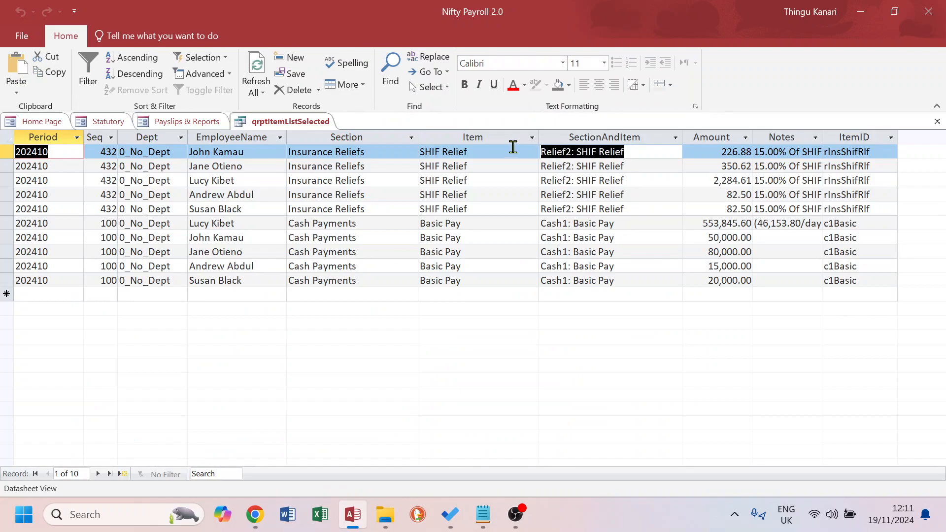
pyautogui.click(628, 227)
pyautogui.click(938, 121)
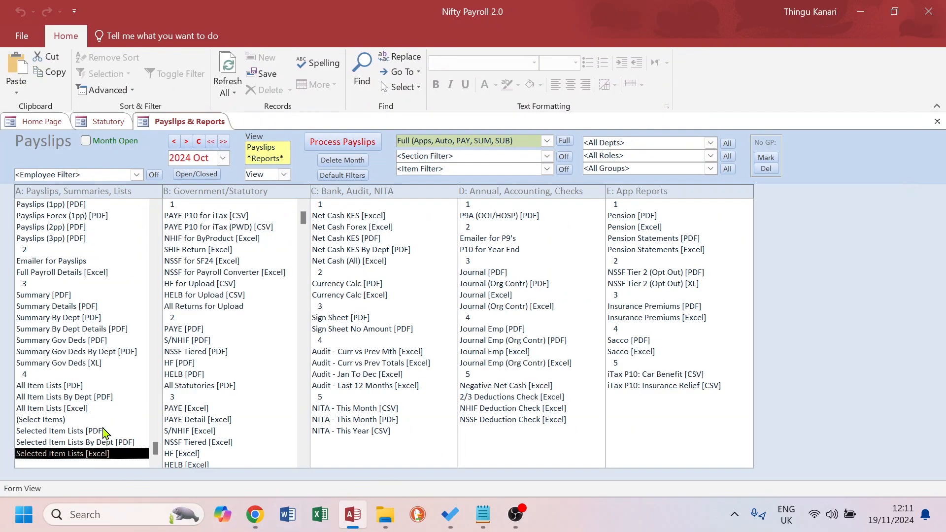
# Deselect Basic Pay from the batch report items, leaving only SHIF Relief, and recheck the Selected Item Lists [Excel] datasheet
pyautogui.doubleClick(43, 420)
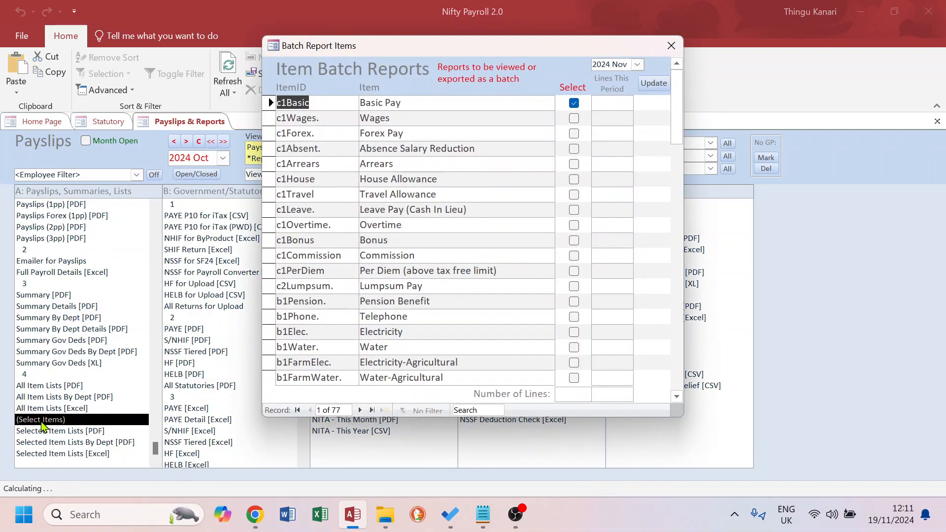
pyautogui.click(574, 103)
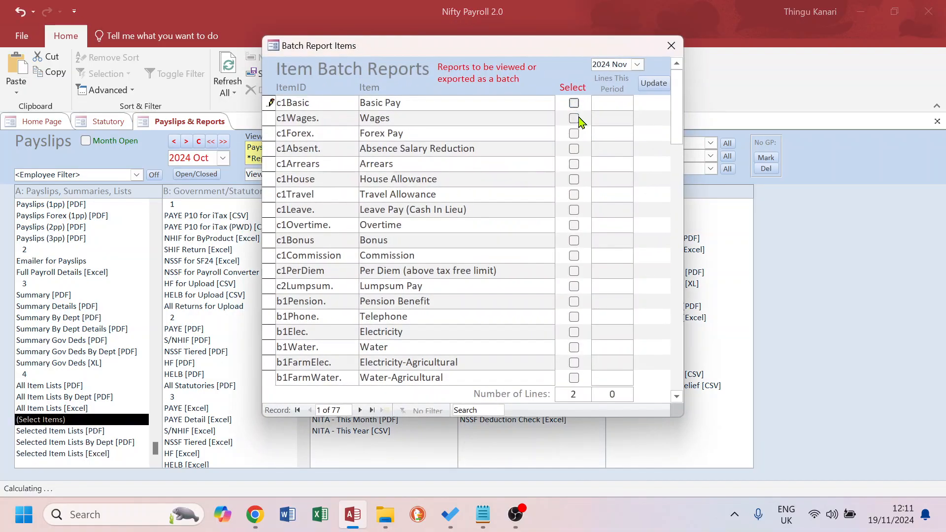
pyautogui.click(672, 45)
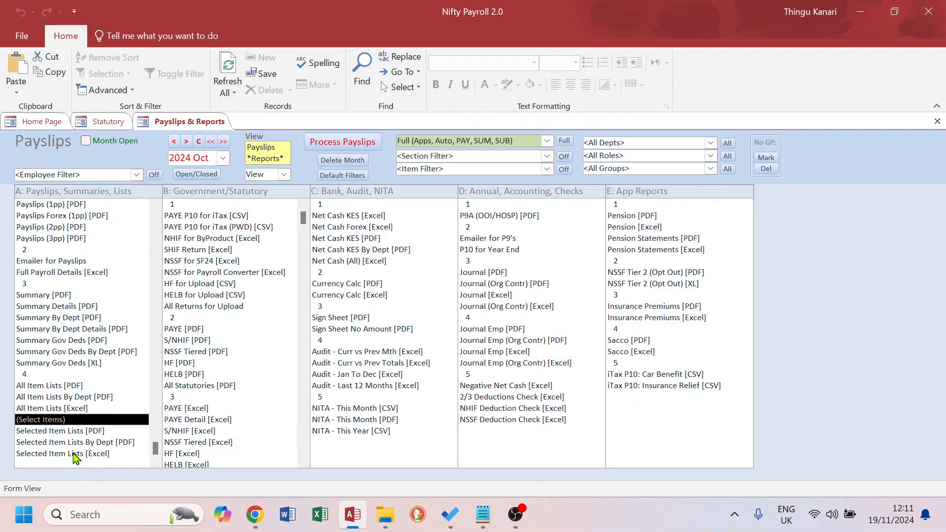
pyautogui.doubleClick(74, 454)
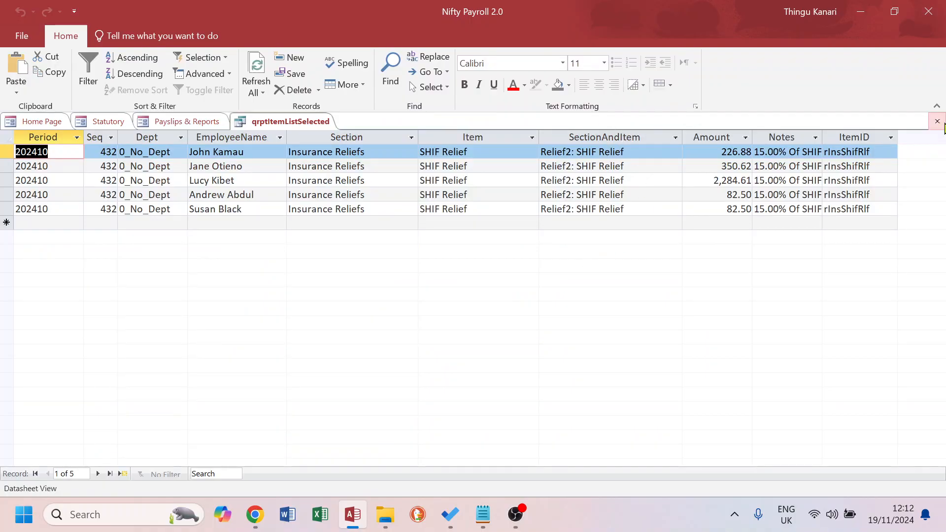
pyautogui.click(937, 121)
# Set the report output to Export, export the Selected Item Lists [Excel] report into the Test folder, and open that folder
pyautogui.click(284, 174)
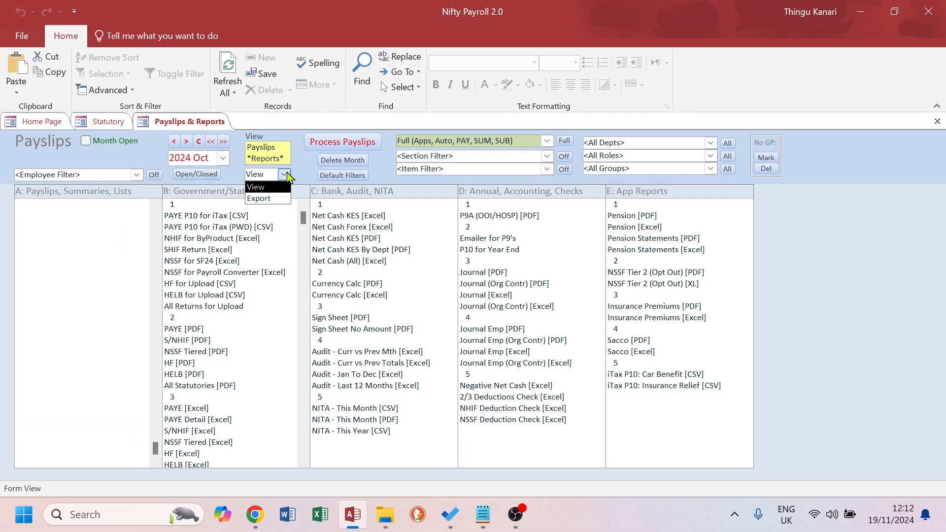
pyautogui.click(272, 197)
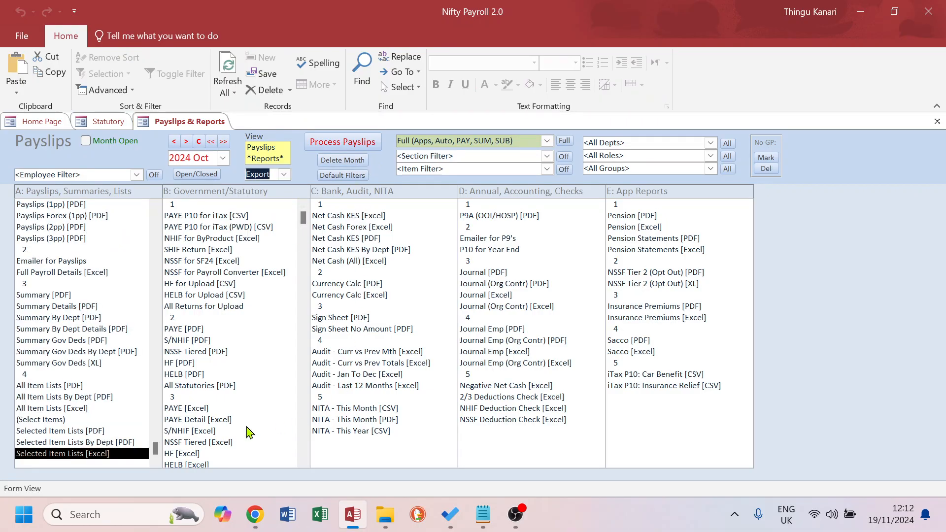
pyautogui.doubleClick(82, 454)
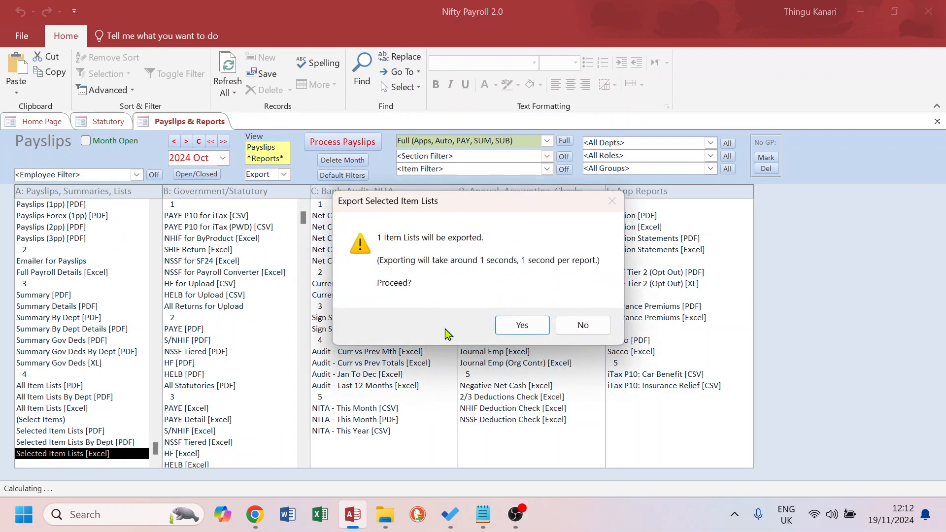
pyautogui.click(524, 322)
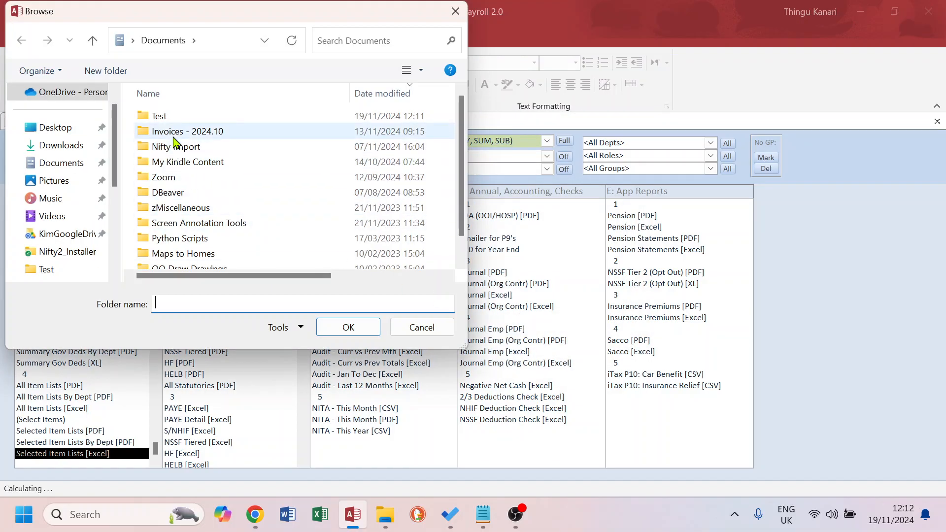
pyautogui.doubleClick(170, 120)
pyautogui.click(351, 328)
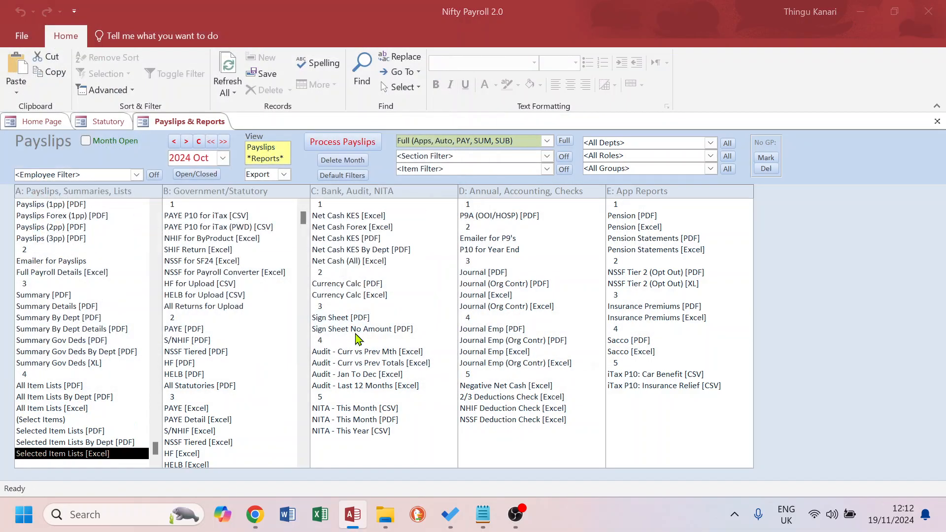
pyautogui.click(557, 314)
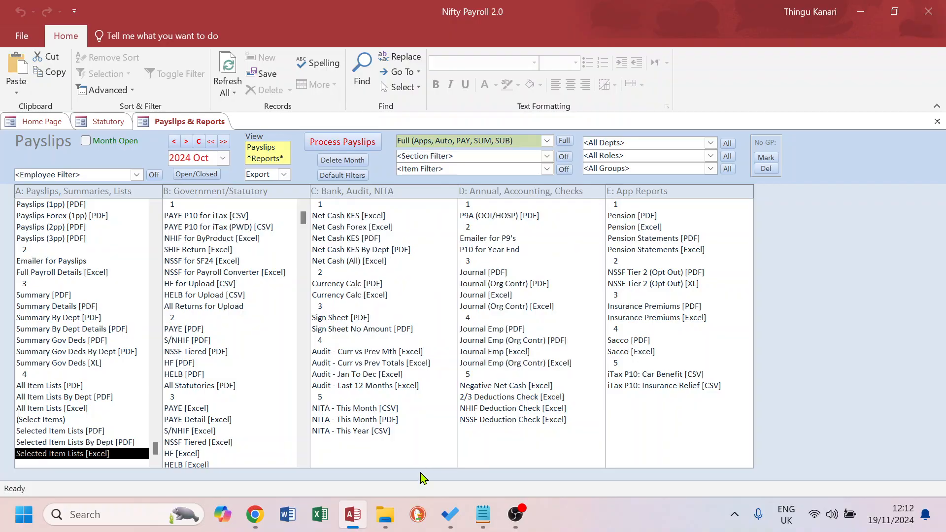
pyautogui.moveTo(385, 515)
pyautogui.click(445, 409)
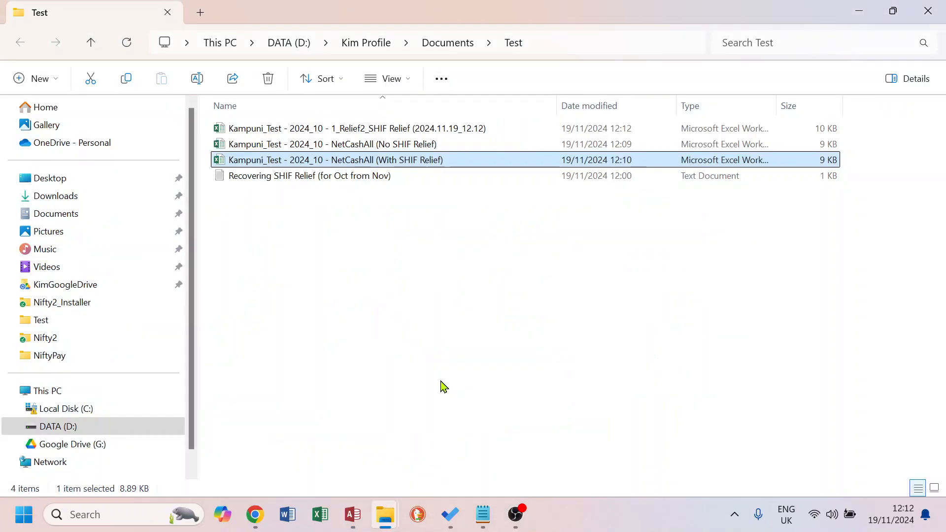
# Open the exported SHIF Relief item list workbook from the Test folder to review its amounts
pyautogui.click(367, 131)
pyautogui.doubleClick(367, 131)
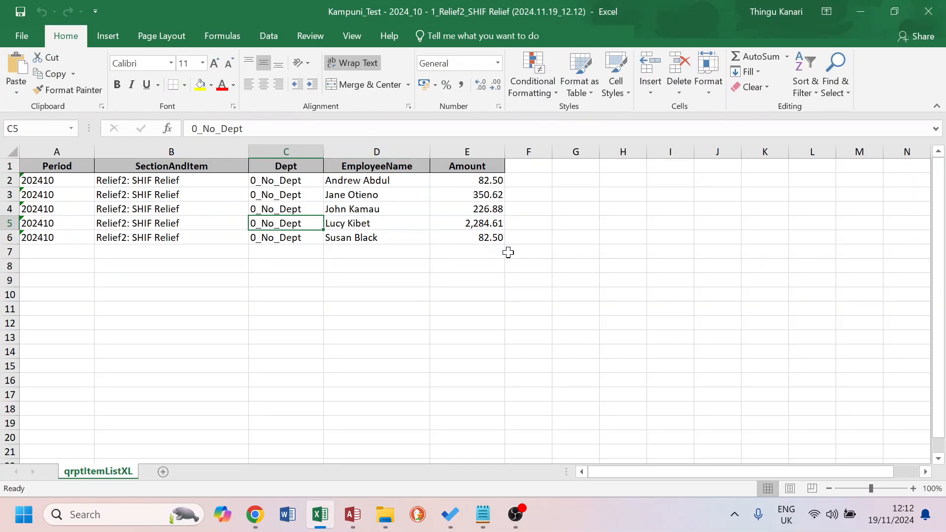
pyautogui.hotkey('alt', 'Tab')
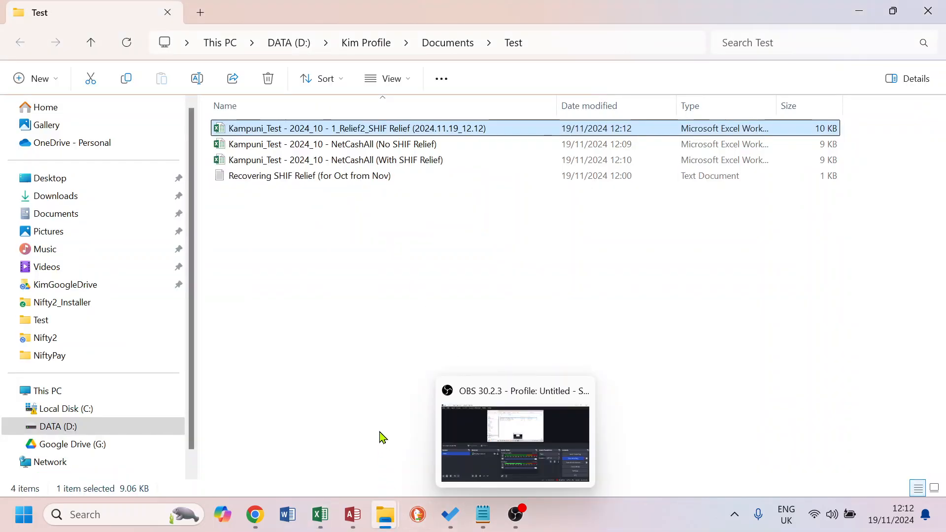
# In Statutory Rates, set the SHIFRlf line's MonthFrom and MonthTo both to Inception, then close the Statutory tab
pyautogui.click(360, 516)
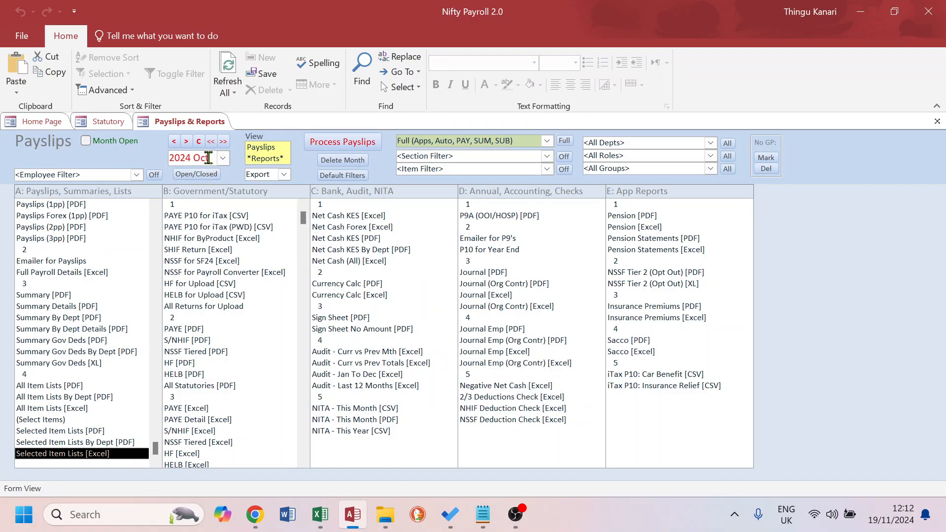
pyautogui.click(105, 124)
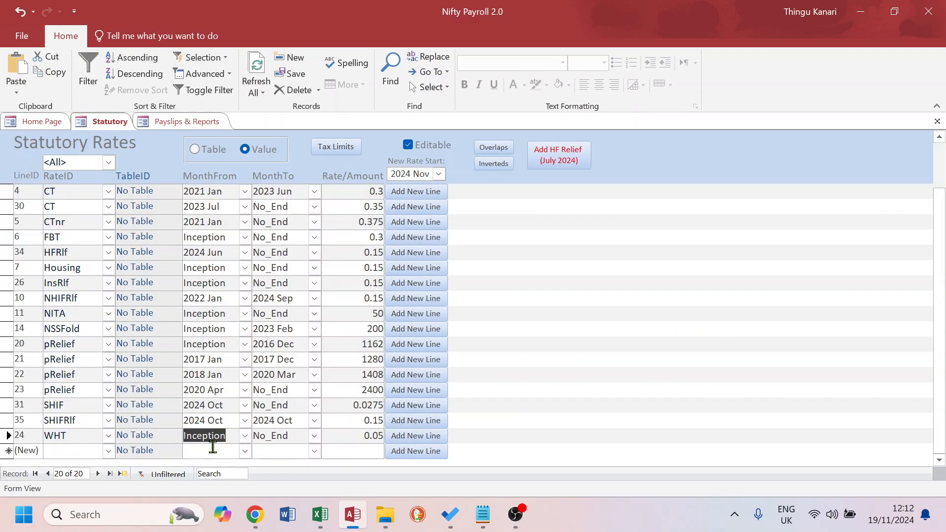
pyautogui.moveTo(227, 422); pyautogui.dragTo(168, 420)
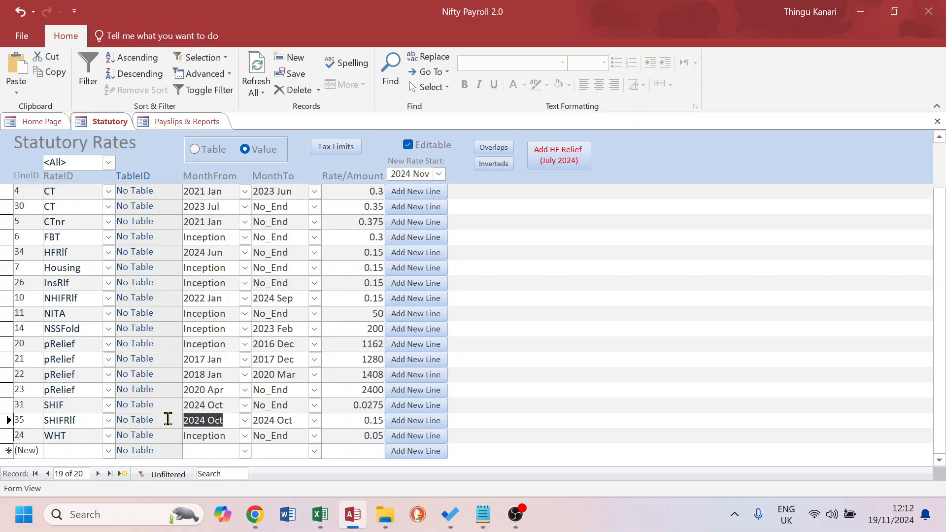
pyautogui.write('inception')
pyautogui.press('Tab')
pyautogui.write('inc')
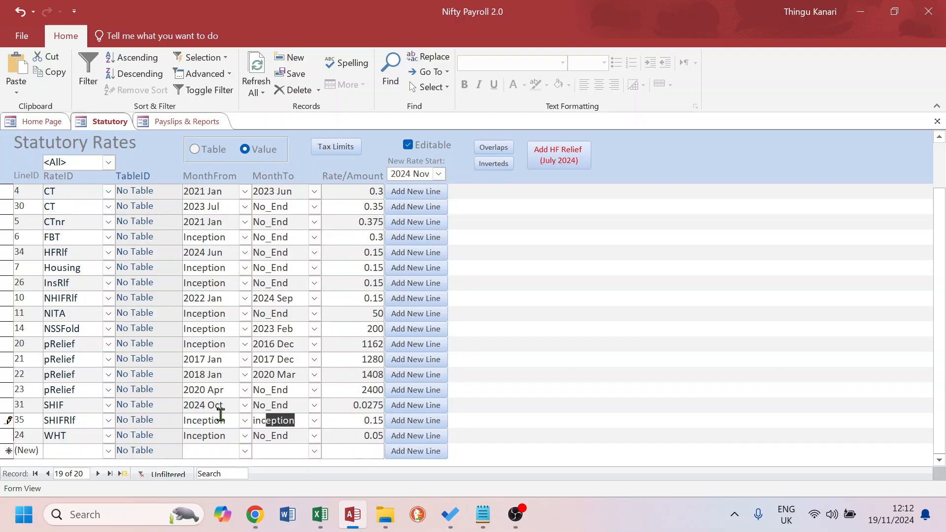
pyautogui.click(273, 438)
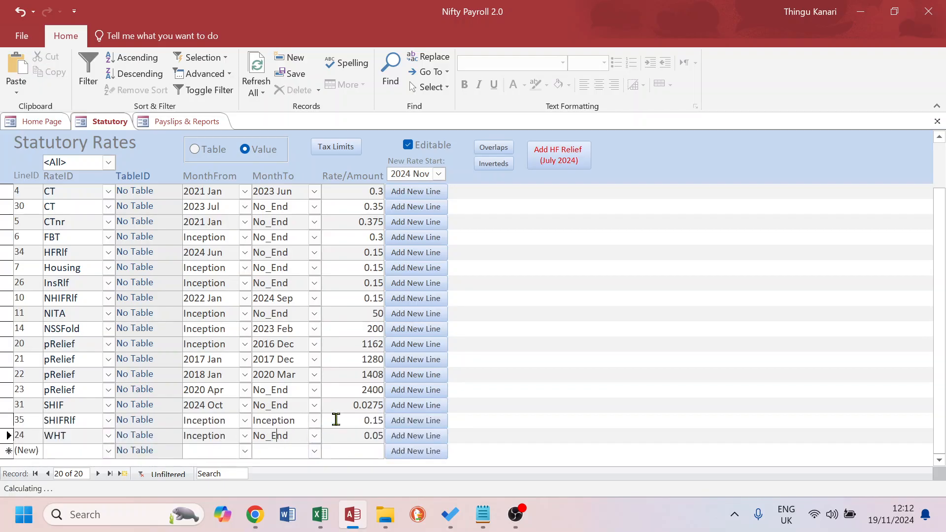
pyautogui.click(939, 123)
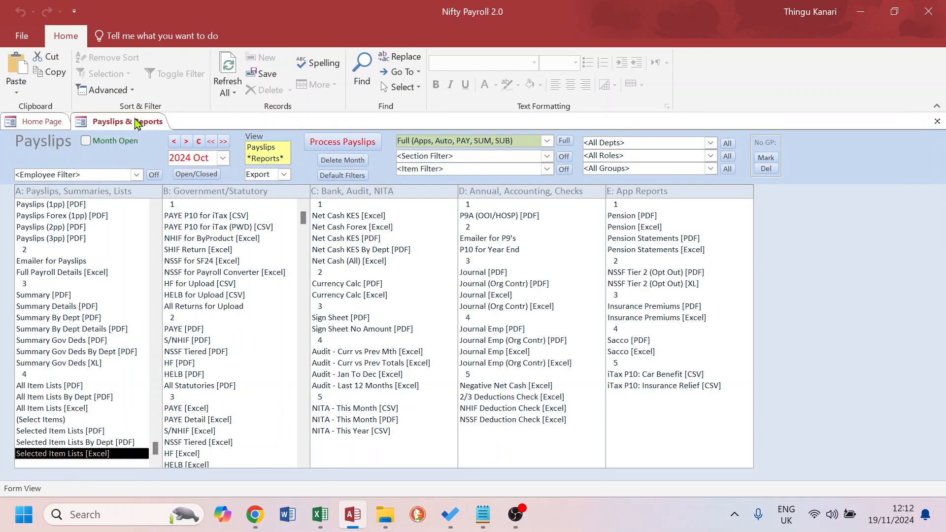
# Process the 2024 Oct payslips and confirm the processing
pyautogui.click(340, 143)
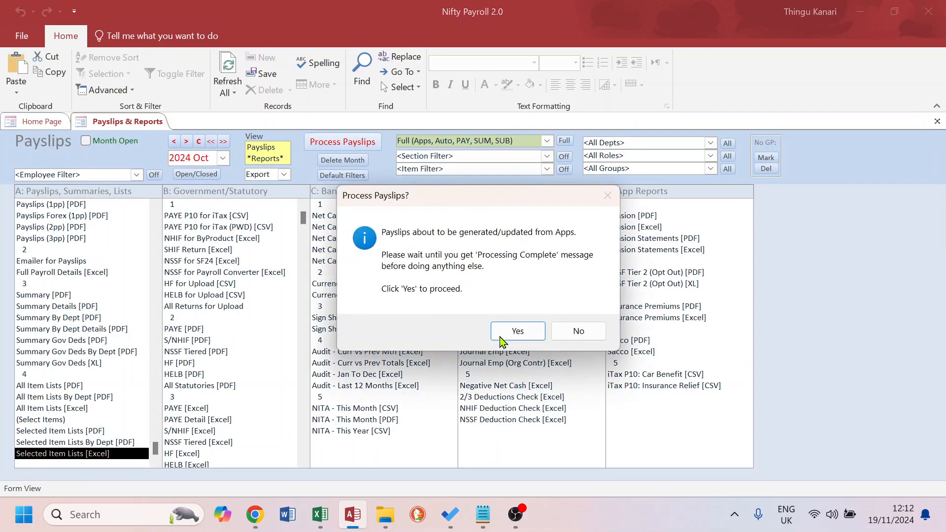
pyautogui.click(571, 331)
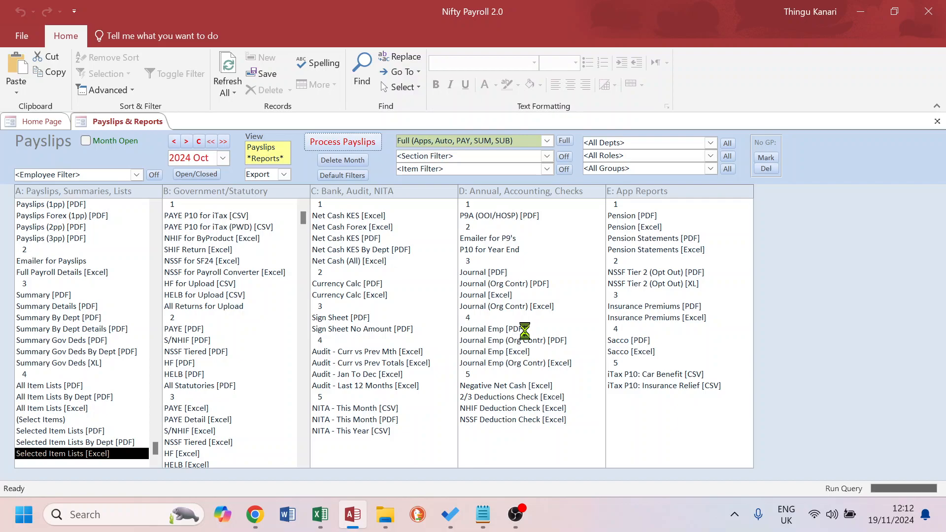
pyautogui.click(510, 309)
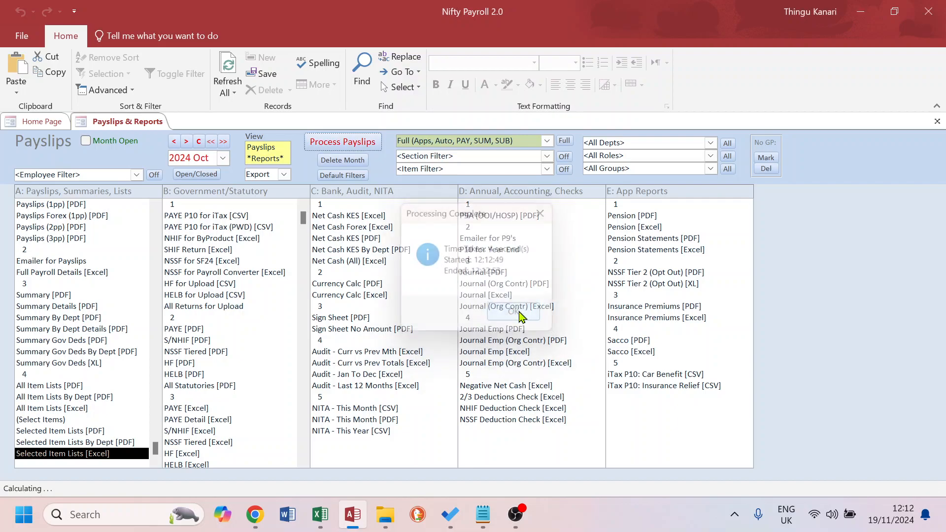
# Show the payslip lines filtered to the Relief2:Insurance Reliefs section, then clear the filter and return to Reports
pyautogui.click(272, 149)
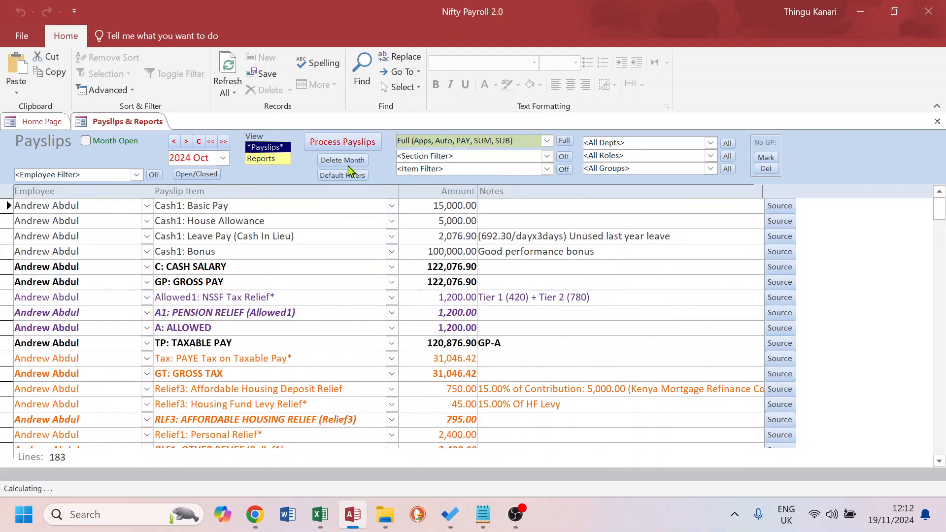
pyautogui.click(547, 156)
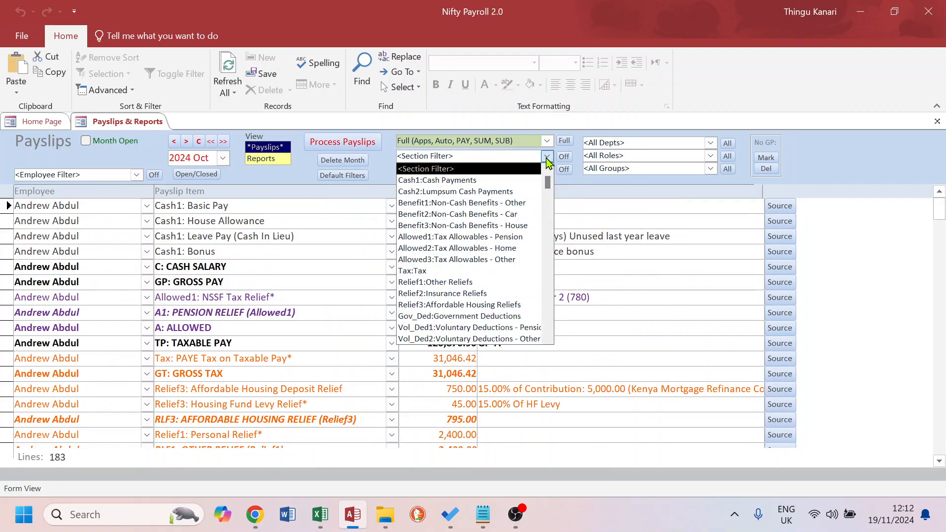
pyautogui.click(462, 294)
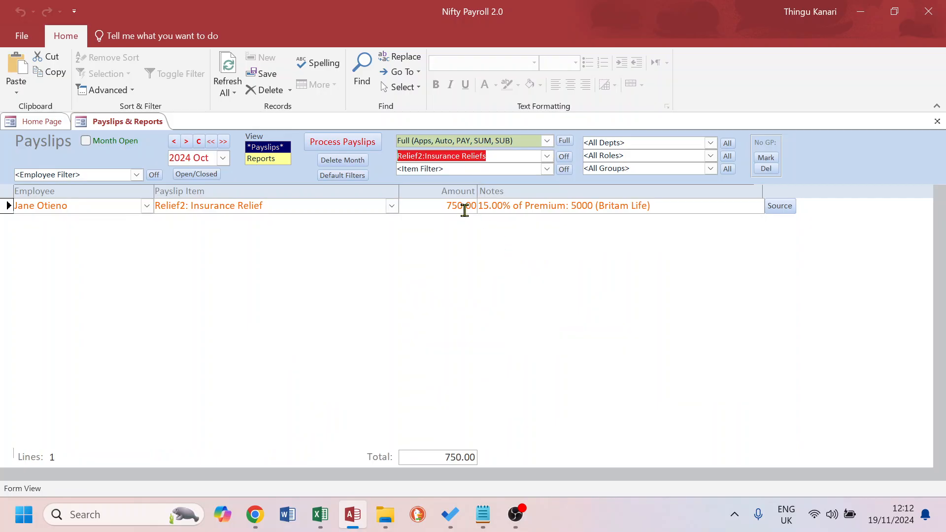
pyautogui.click(564, 157)
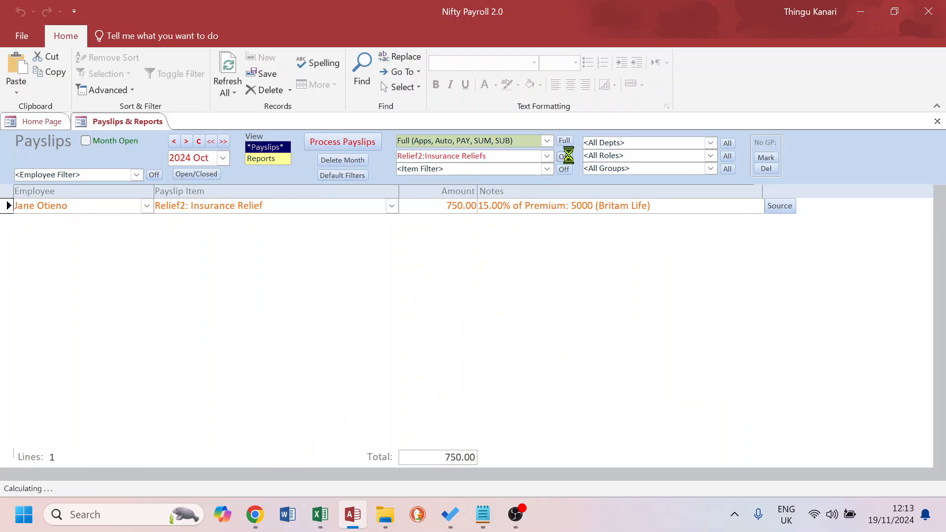
pyautogui.click(265, 158)
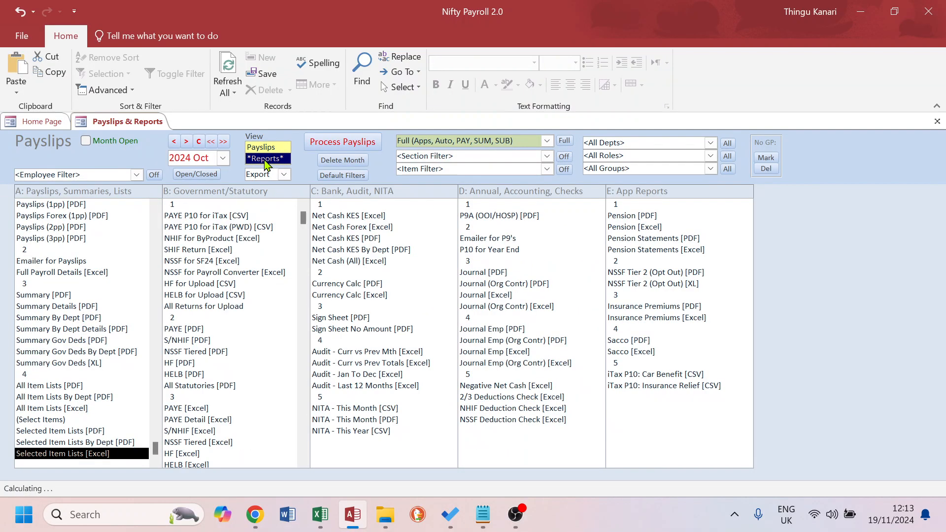
pyautogui.click(42, 295)
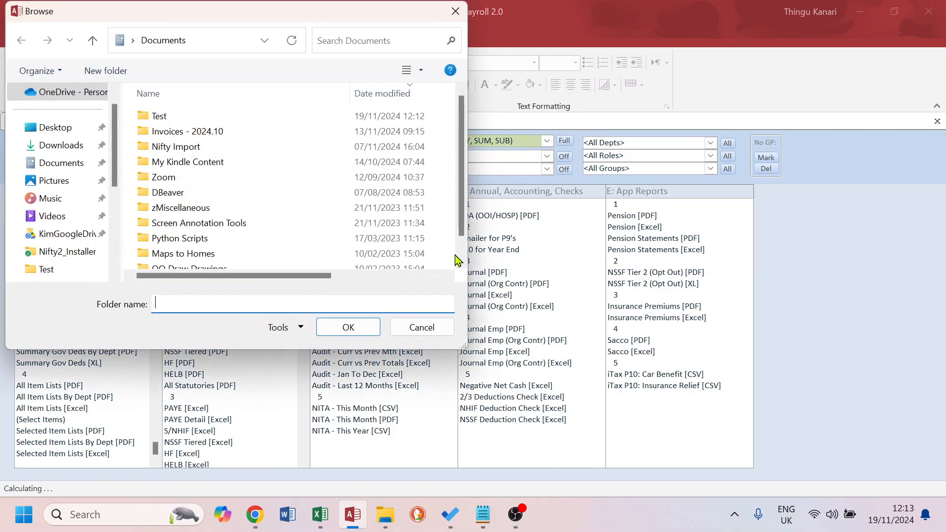
pyautogui.click(433, 328)
pyautogui.click(510, 310)
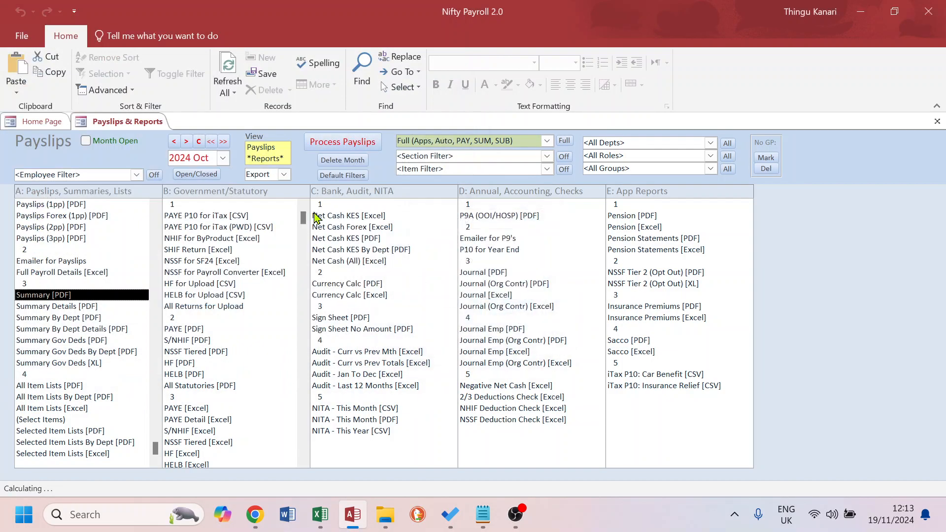
# Set the report output to View and preview the October Summary [PDF] report zoomed in, then close it
pyautogui.click(284, 175)
pyautogui.click(263, 187)
pyautogui.click(63, 292)
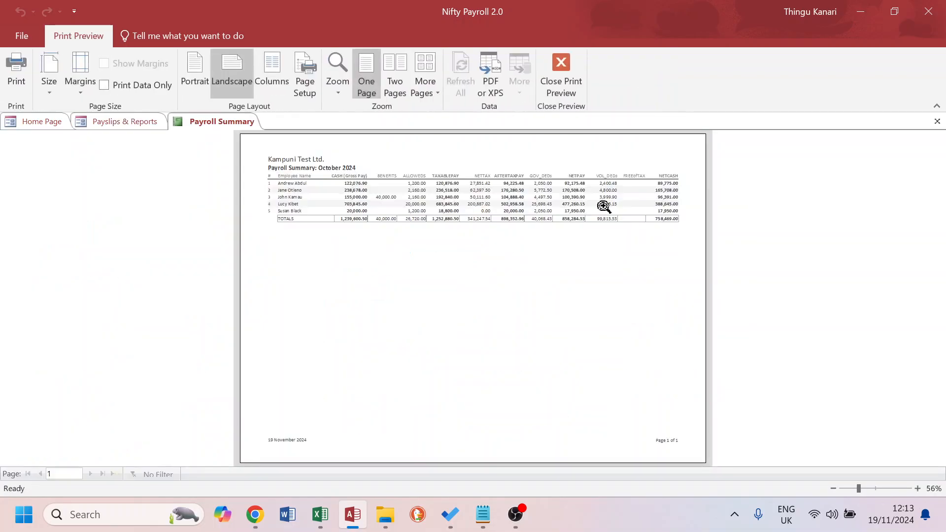
pyautogui.click(695, 257)
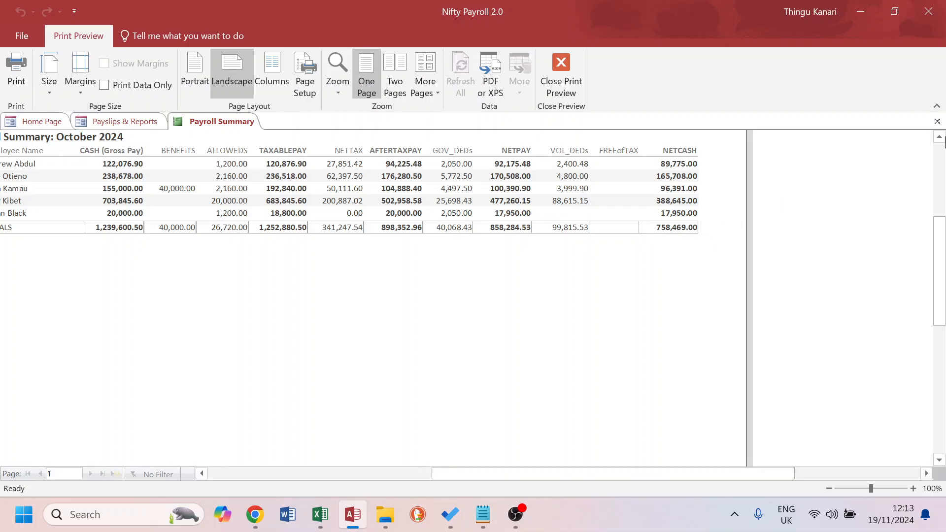
pyautogui.click(938, 121)
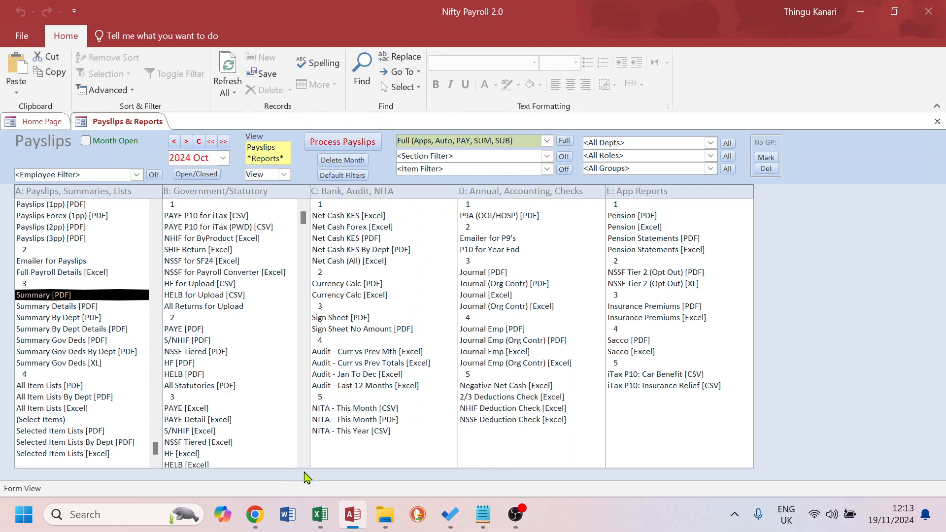
# Open the NetCashAll (No SHIF Relief) workbook from the Test folder
pyautogui.click(385, 515)
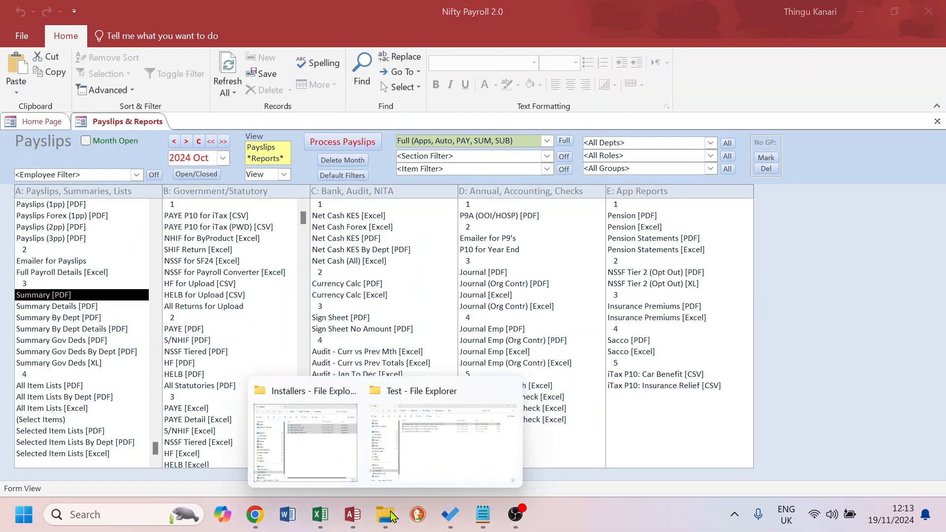
pyautogui.click(400, 434)
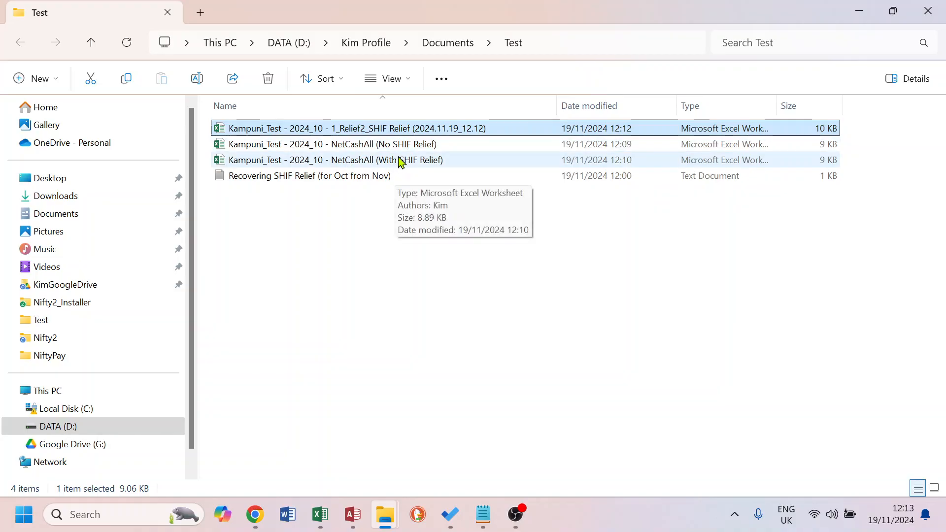
pyautogui.doubleClick(421, 146)
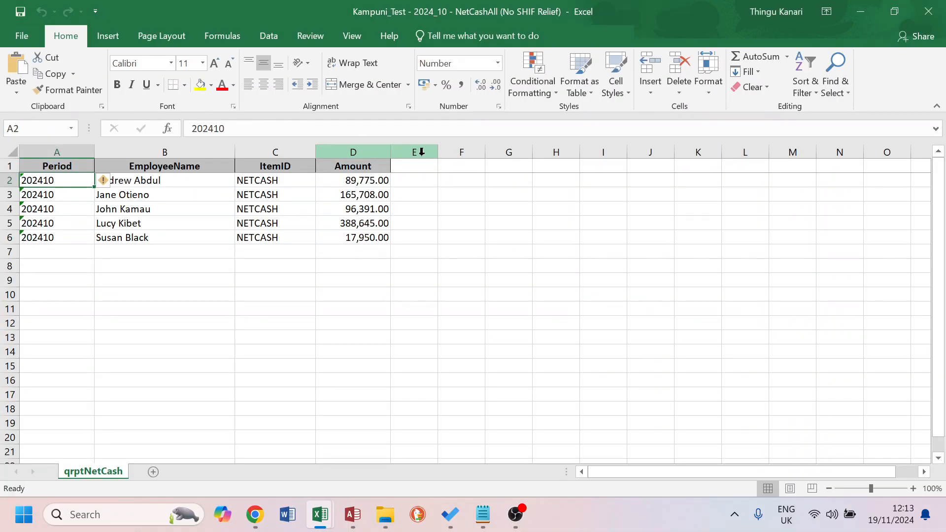
pyautogui.hotkey('alt', 'Tab')
pyautogui.hotkey('alt', 'Tab')
pyautogui.hotkey('alt', 'Tab')
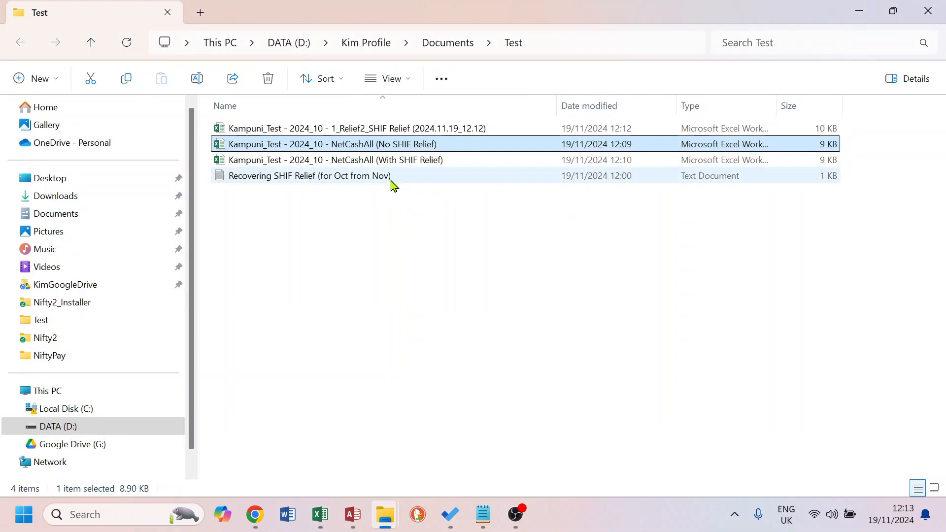
# Open the NetCashAll (With SHIF Relief) workbook and compare it with the SHIF Relief item list workbook
pyautogui.doubleClick(389, 161)
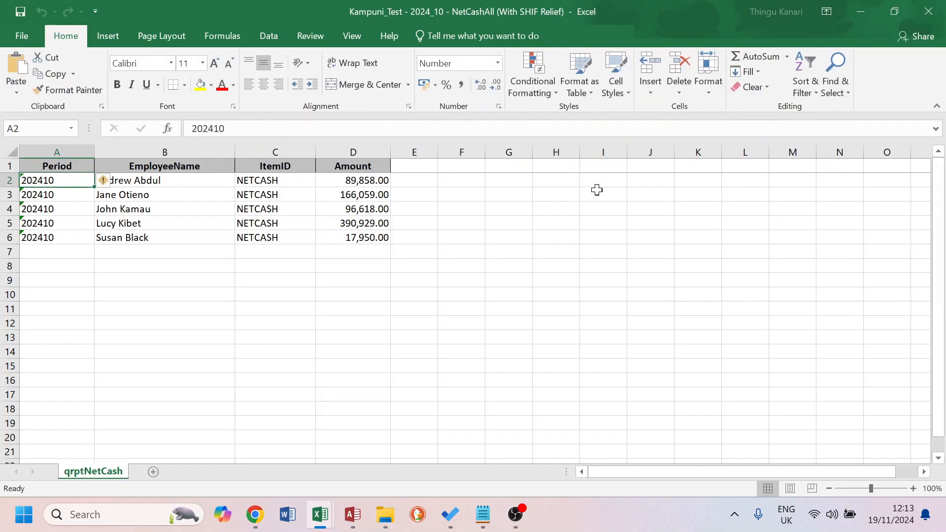
pyautogui.hotkey('alt', 'Tab')
pyautogui.hotkey('alt', 'Tab')
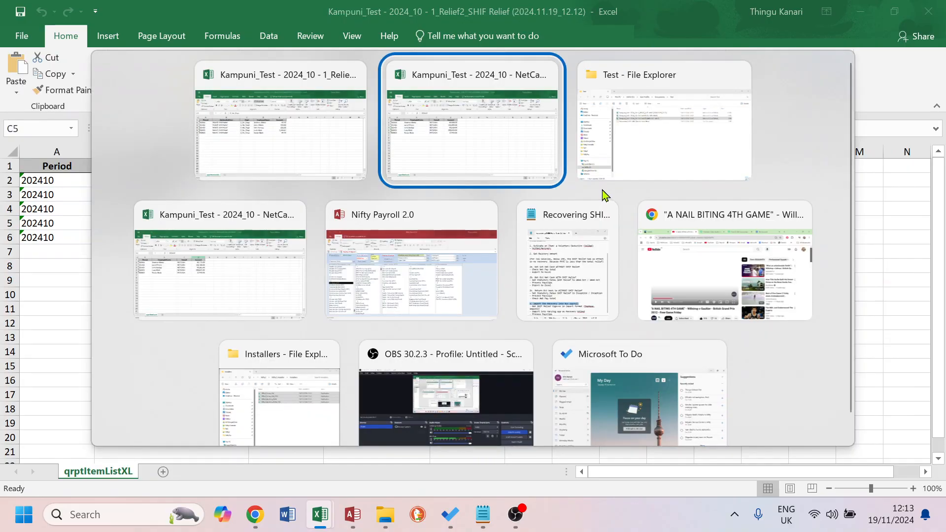
pyautogui.hotkey('alt', 'Tab')
pyautogui.doubleClick(454, 129)
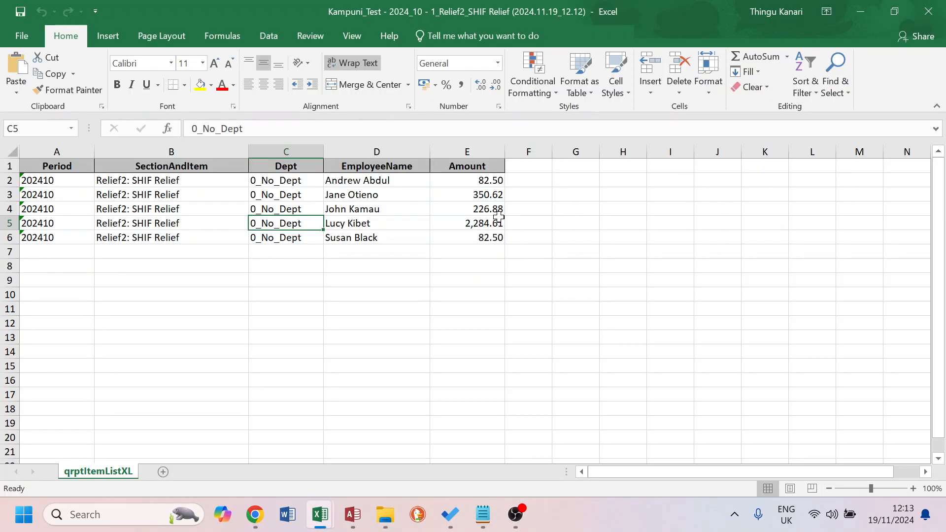
pyautogui.hotkey('alt', 'Tab')
pyautogui.hotkey('alt', 'Tab')
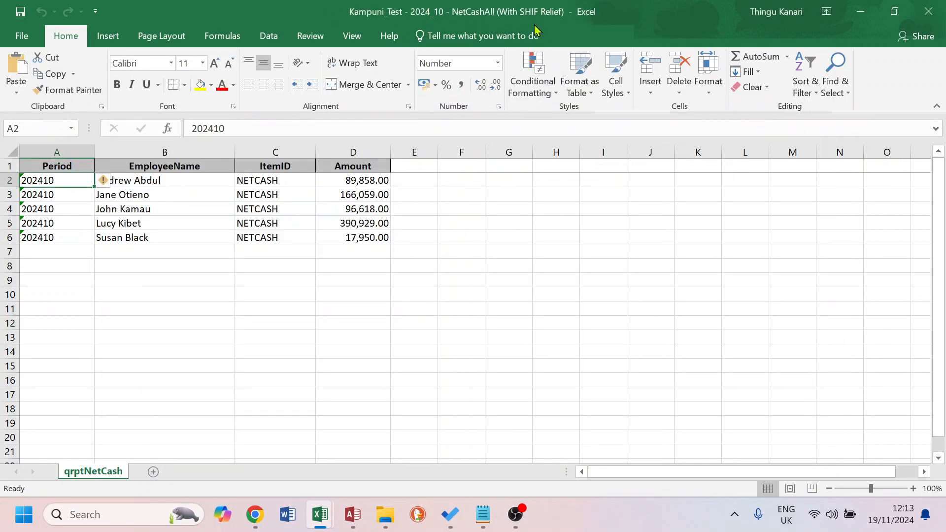
# Rename the Amount column header in the With SHIF Relief workbook to Net Cash With SHIF Rlf
pyautogui.click(355, 167)
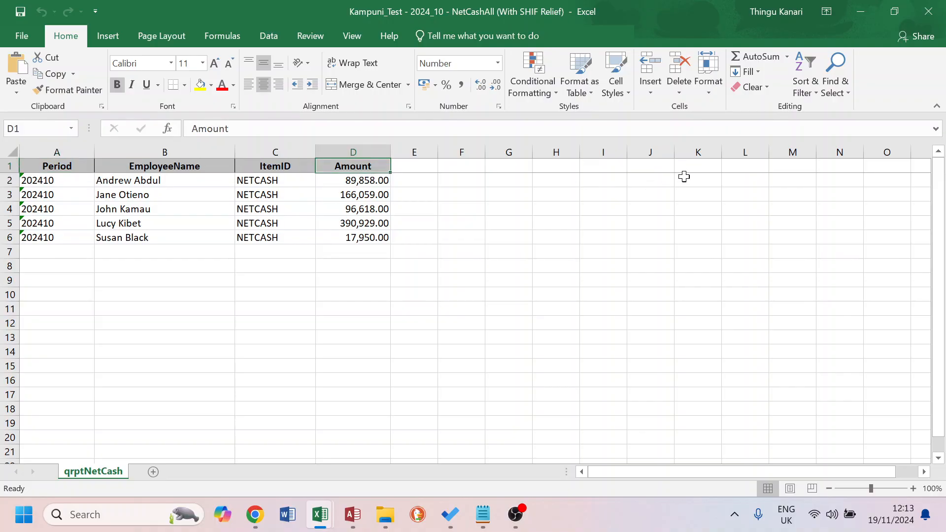
pyautogui.write('Net')
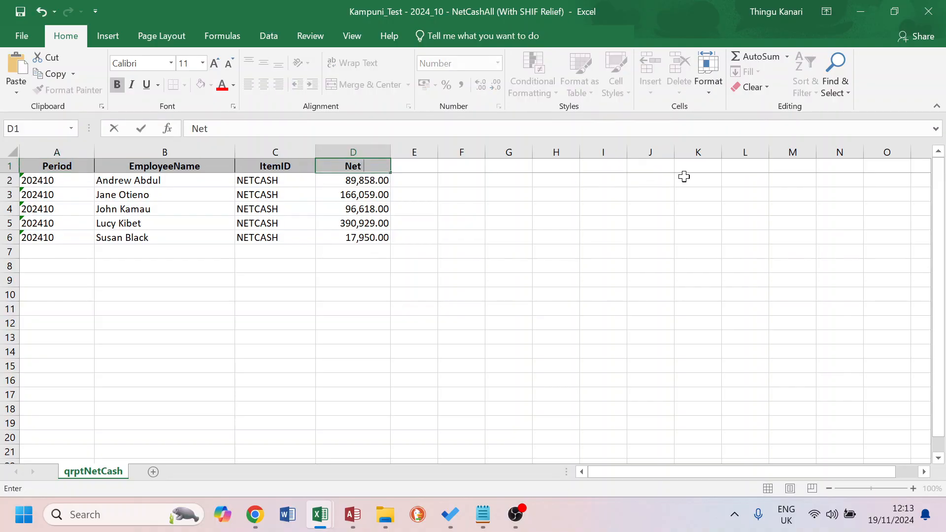
pyautogui.write(' Cash With')
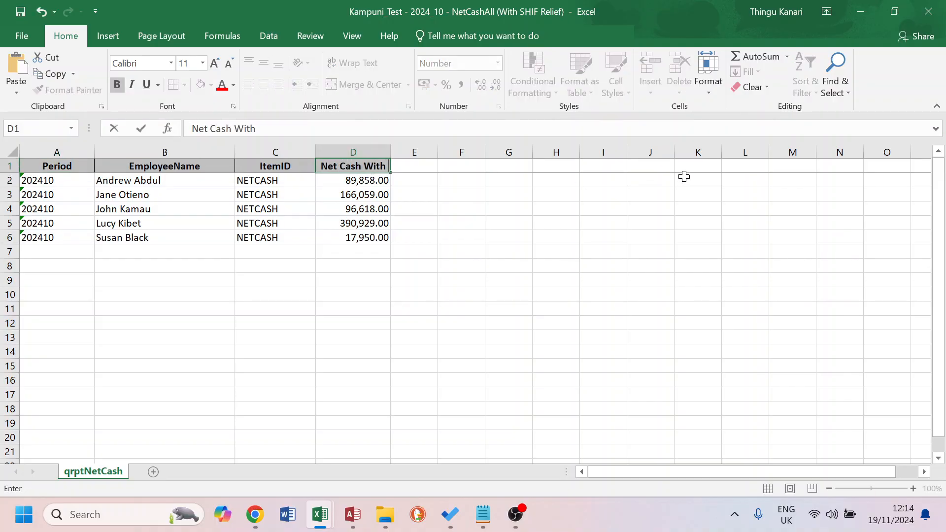
pyautogui.write(' SHIF Rlf')
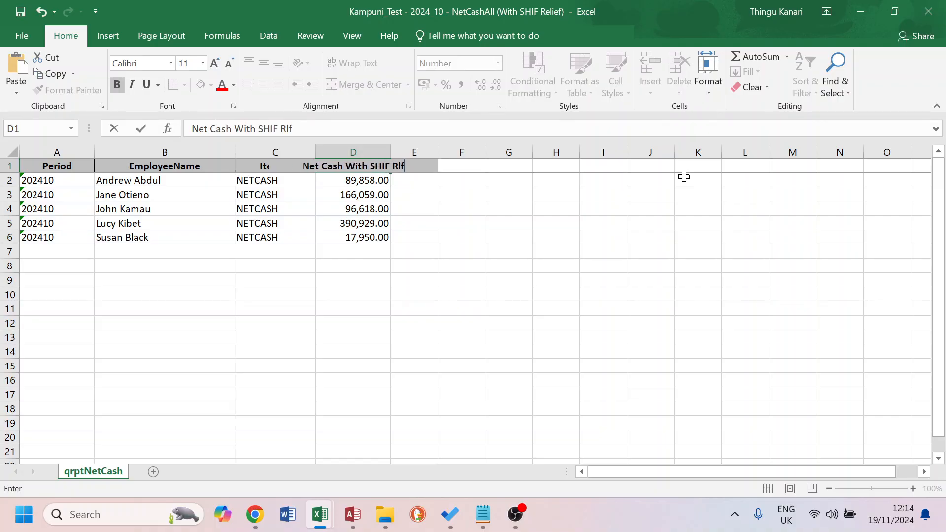
pyautogui.press('Return')
# Copy the Amount column from the No SHIF Relief workbook into column E of the With SHIF Relief workbook as values, and autofit columns D and E
pyautogui.hotkey('alt', 'Tab')
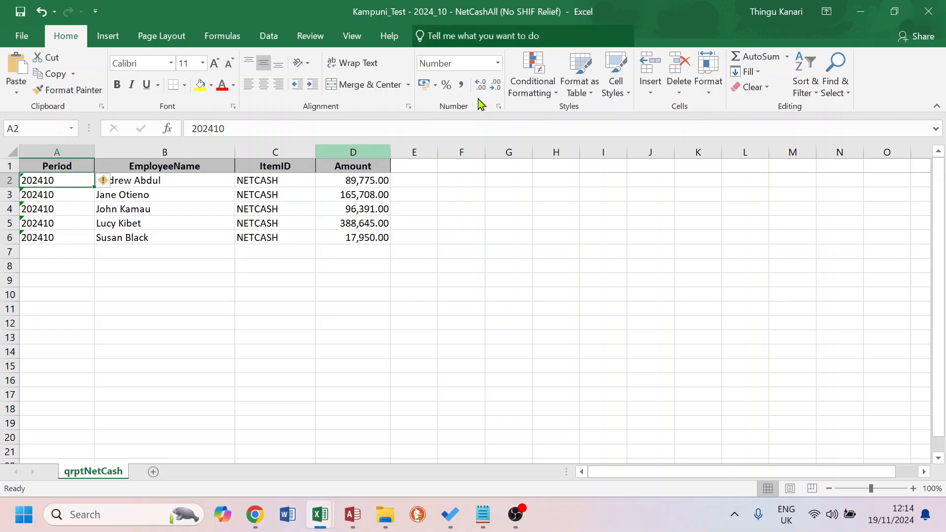
pyautogui.moveTo(355, 166); pyautogui.dragTo(345, 237)
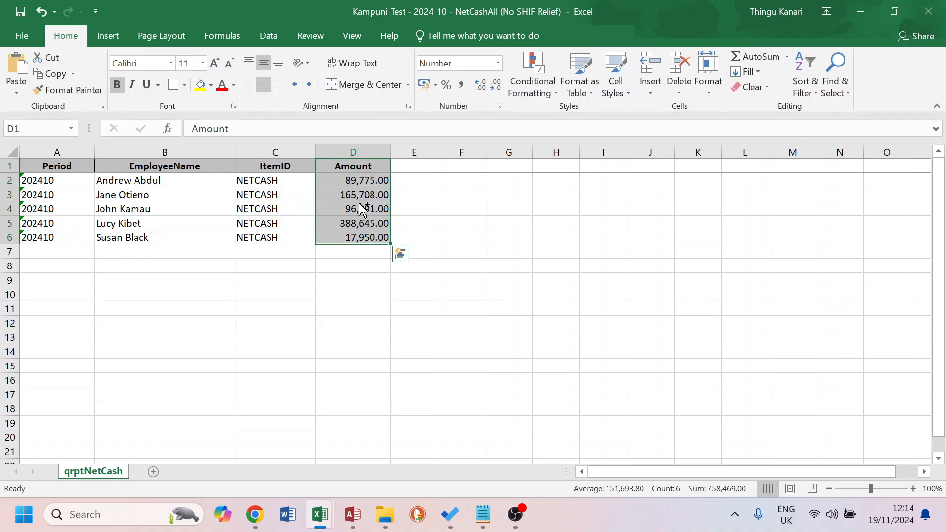
pyautogui.hotkey('ctrl', 'c')
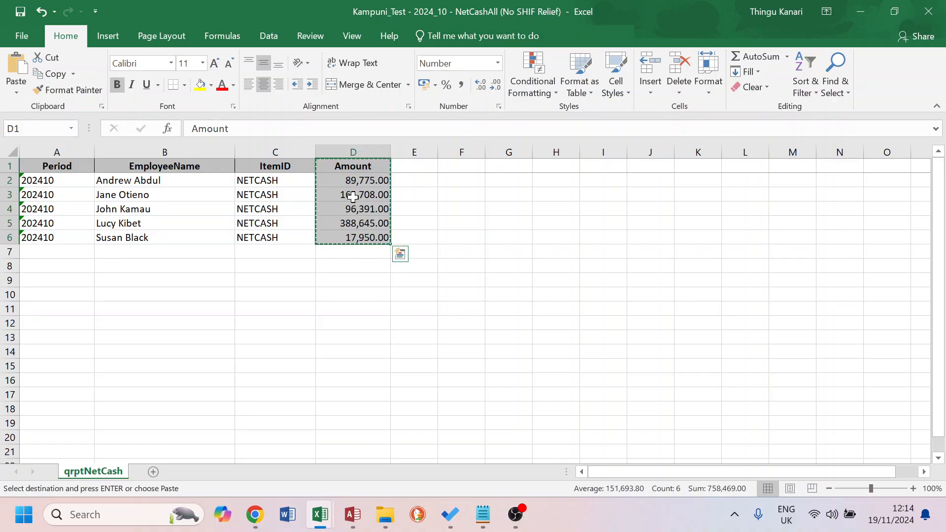
pyautogui.hotkey('alt', 'Tab')
pyautogui.press('Tab')
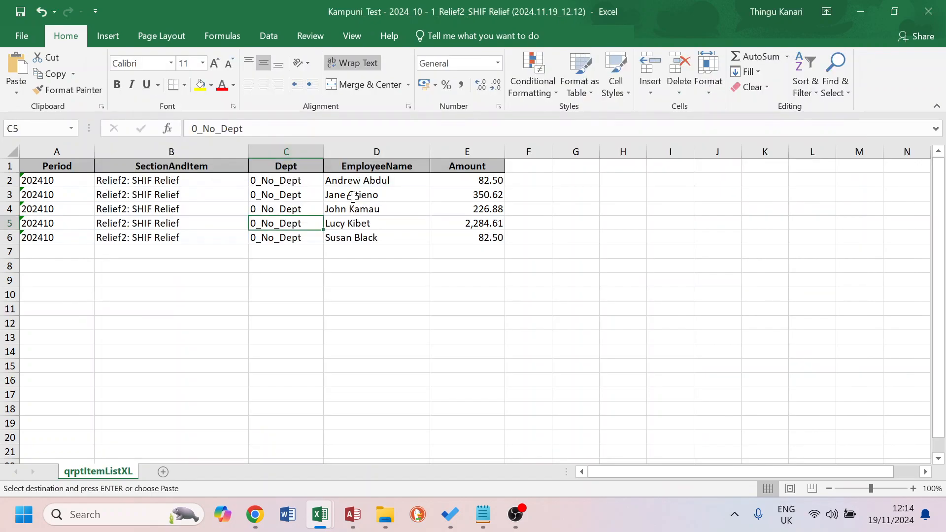
pyautogui.hotkey('alt', 'Tab')
pyautogui.press('Tab')
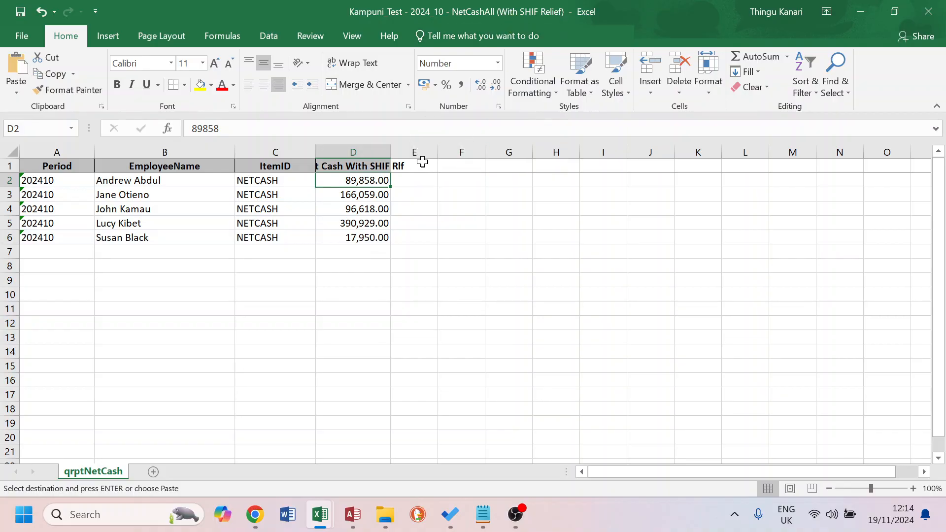
pyautogui.click(423, 162)
pyautogui.rightClick(419, 165)
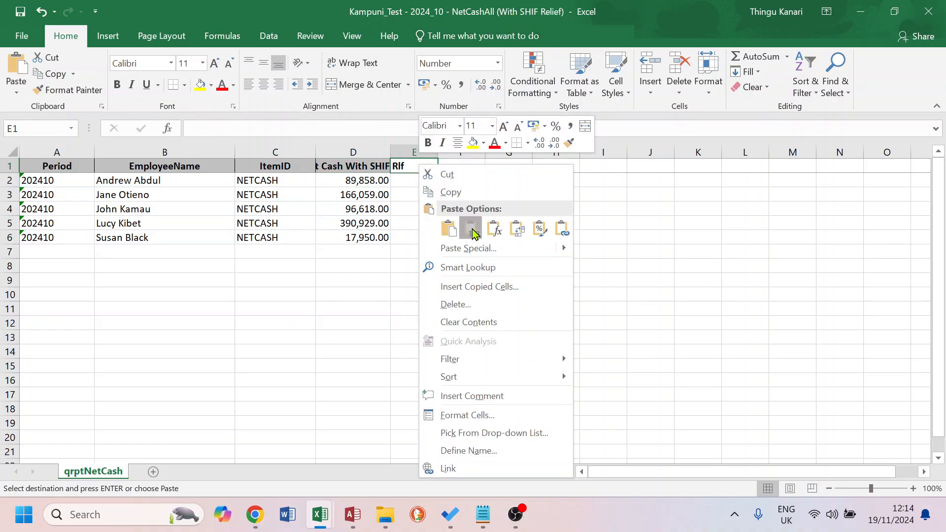
pyautogui.click(471, 229)
pyautogui.rightClick(412, 170)
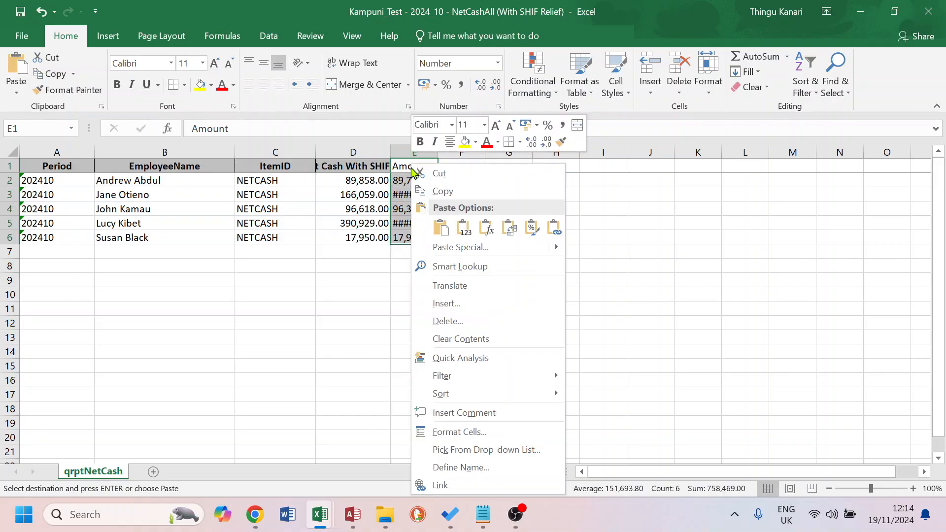
pyautogui.click(464, 227)
pyautogui.click(434, 192)
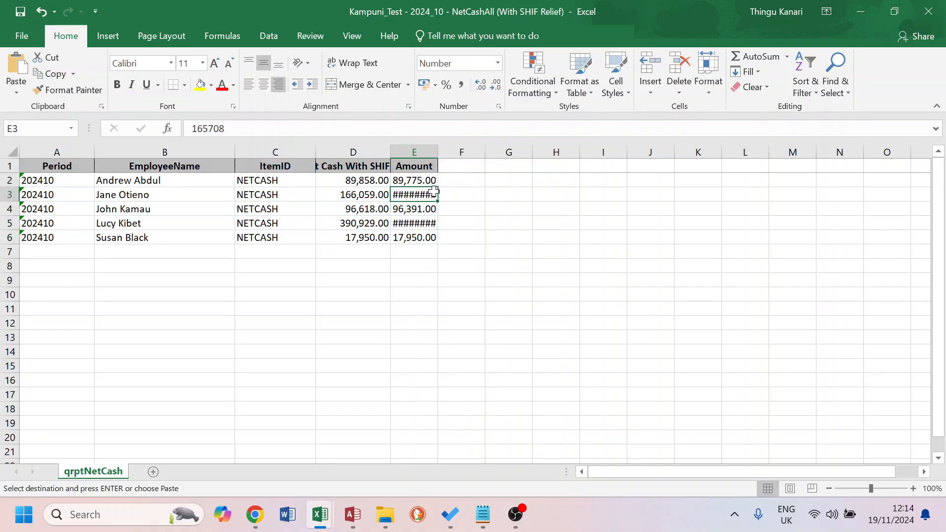
pyautogui.doubleClick(442, 151)
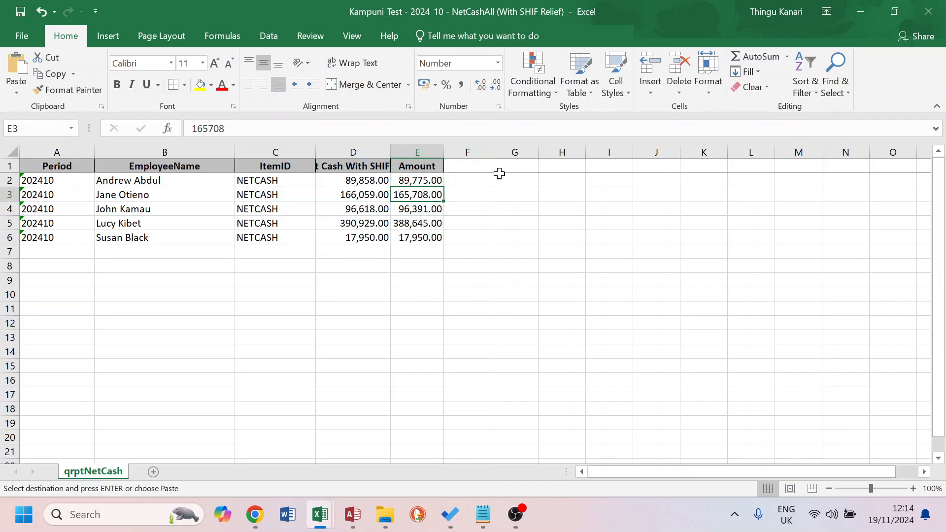
pyautogui.doubleClick(390, 151)
# Rename the column E header to Net Cash No SHIF Relief and autofit the column
pyautogui.click(450, 166)
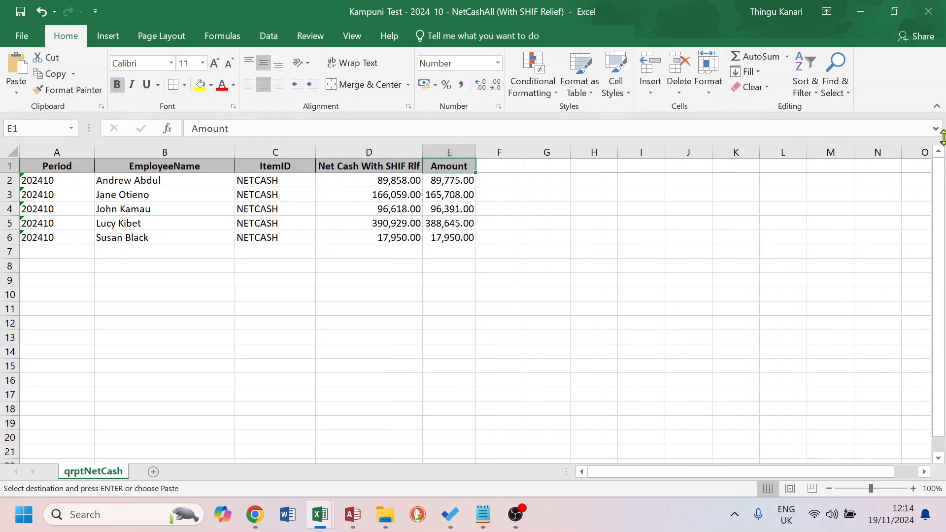
pyautogui.write('Net Cash')
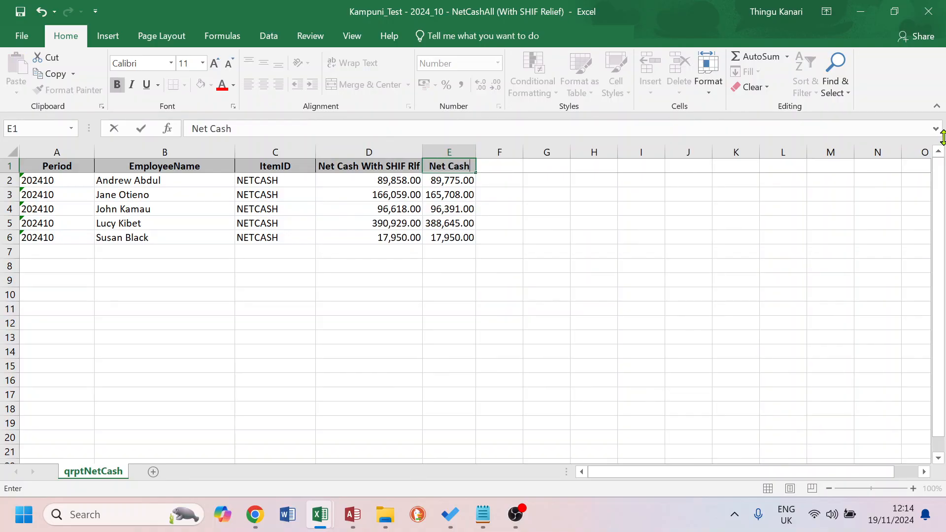
pyautogui.write(' No SHIF Relie')
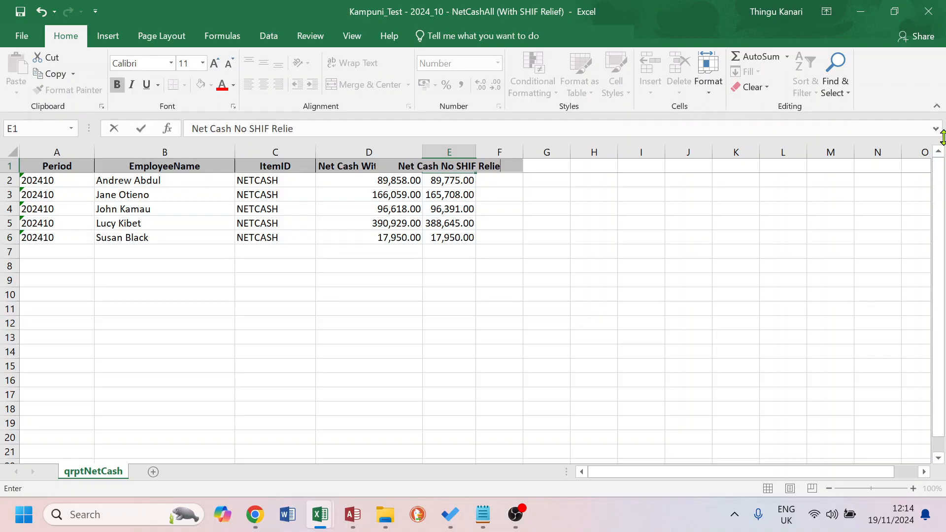
pyautogui.write('f')
pyautogui.press('Return')
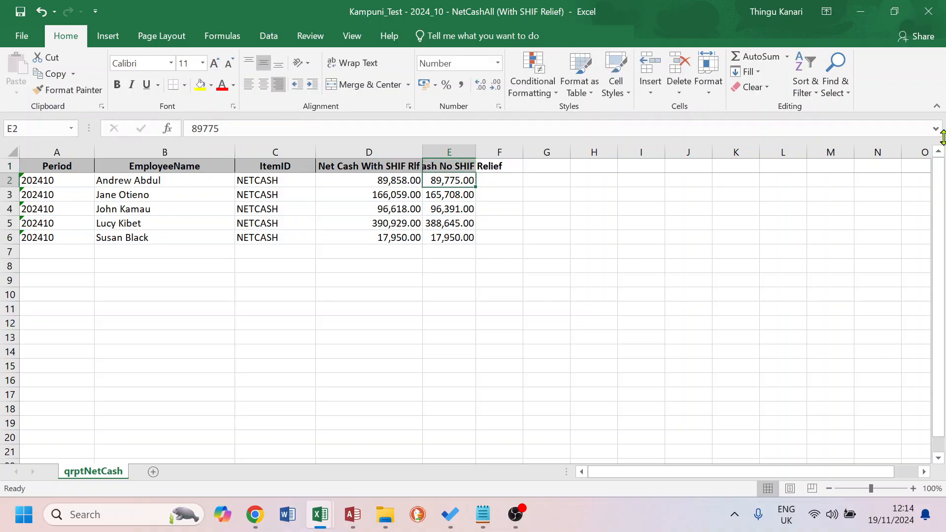
pyautogui.doubleClick(478, 154)
# Add a Difference header in column F and enter the formula =D2-E2 for the first employee
pyautogui.click(571, 170)
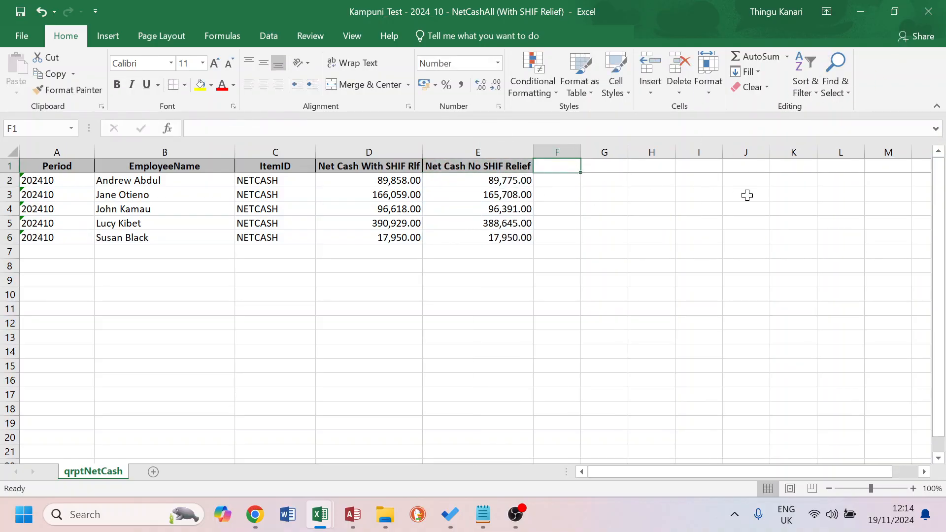
pyautogui.write('Difference')
pyautogui.press('Return')
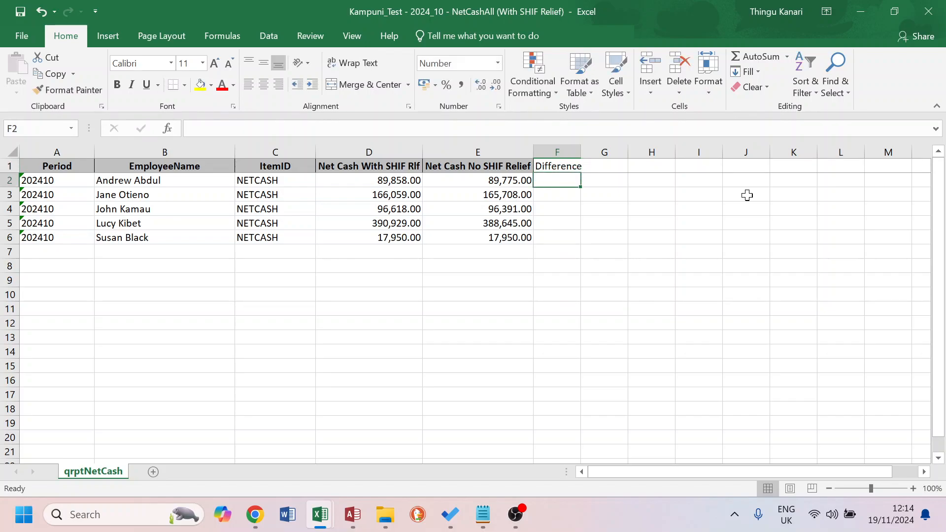
pyautogui.press('Left')
pyautogui.press('Left')
pyautogui.press('Right')
pyautogui.press('Right')
pyautogui.write('=')
pyautogui.press('Left')
pyautogui.press('Left')
pyautogui.write('-')
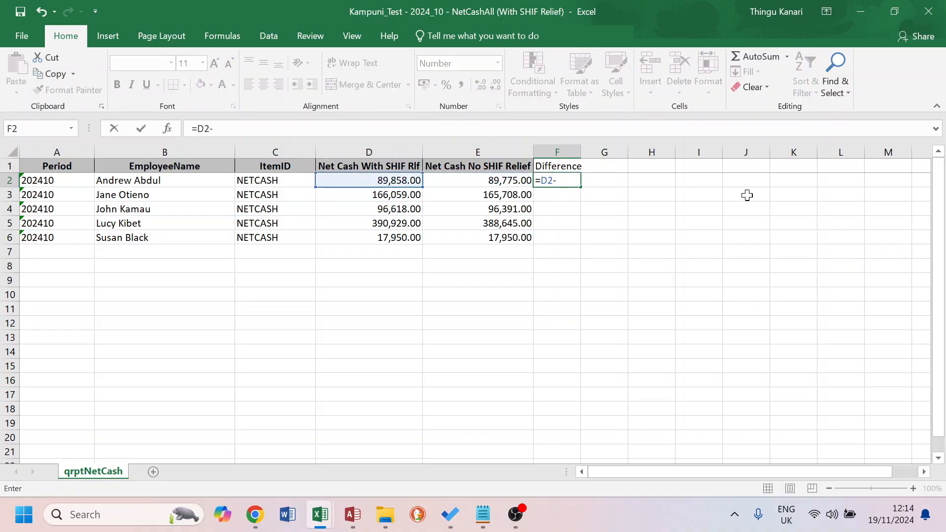
pyautogui.press('Left')
pyautogui.press('Return')
# Copy the difference formula down to the remaining four employees and autofit column F
pyautogui.press('Up')
pyautogui.hotkey('ctrl', 'c')
pyautogui.press('Down')
pyautogui.hotkey('shift', 'Down')
pyautogui.hotkey('shift', 'Down')
pyautogui.hotkey('shift', 'Down')
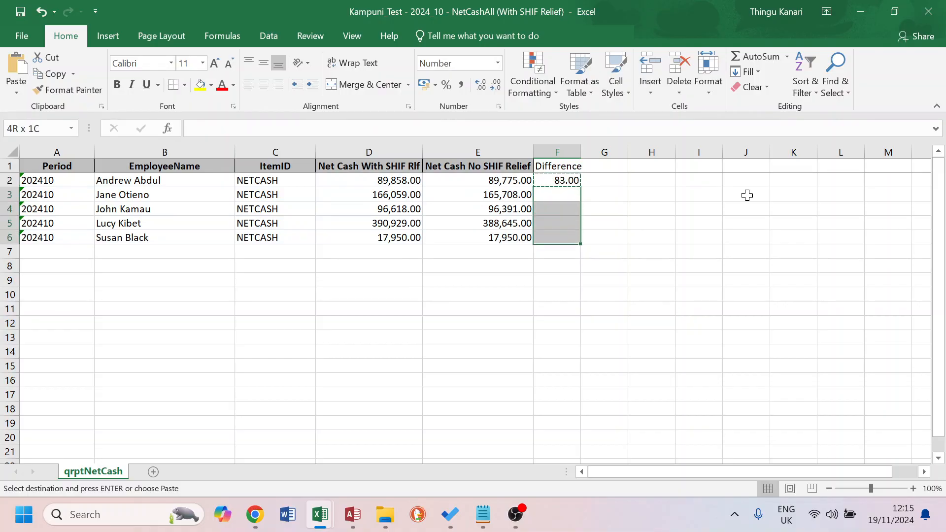
pyautogui.press('Return')
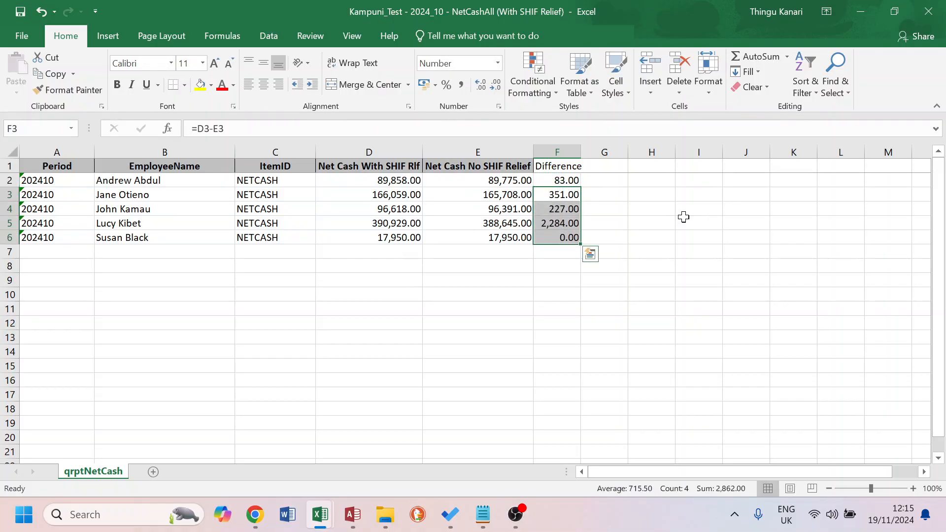
pyautogui.doubleClick(580, 152)
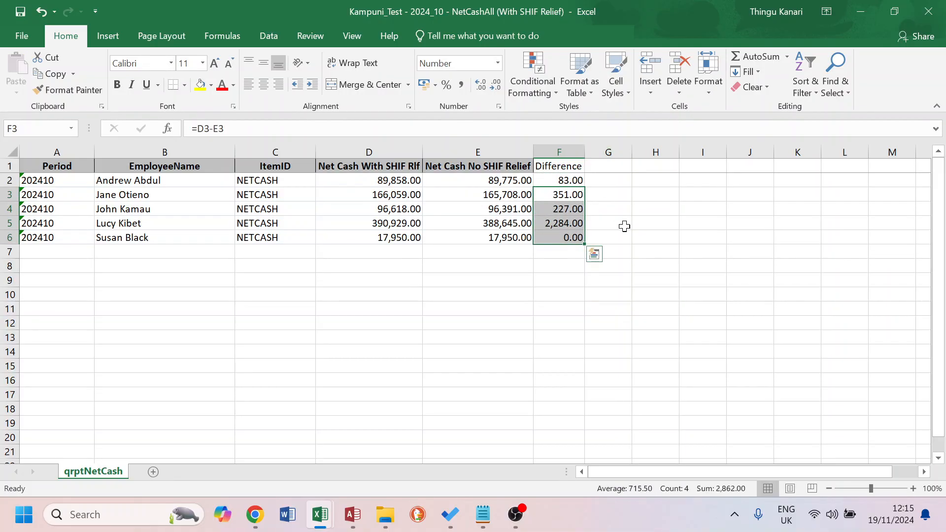
# Rename the column F header to Difference (Recover) and autofit the column
pyautogui.click(557, 239)
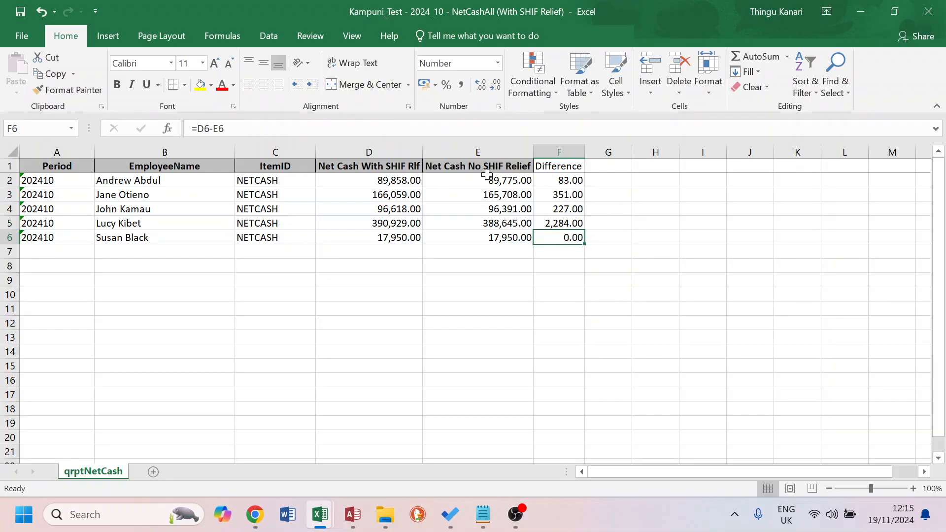
pyautogui.click(559, 166)
pyautogui.click(271, 127)
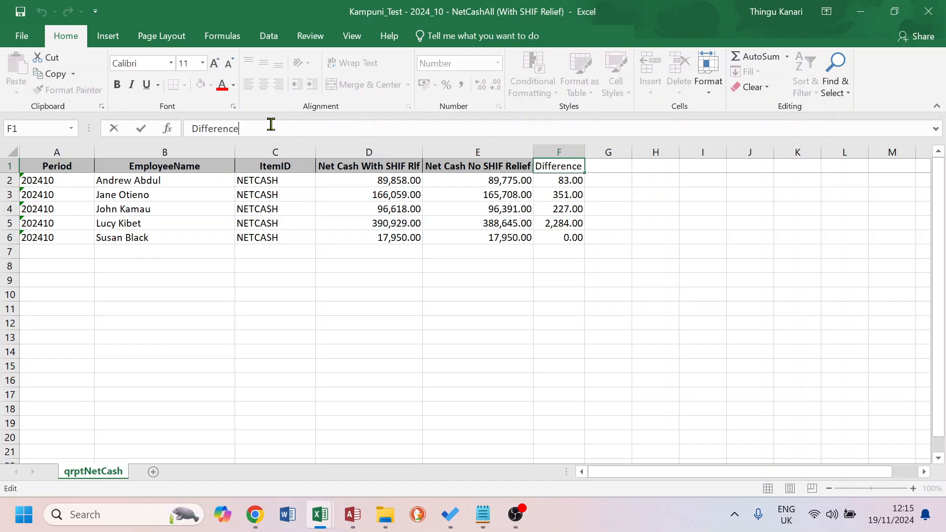
pyautogui.write('(Recover')
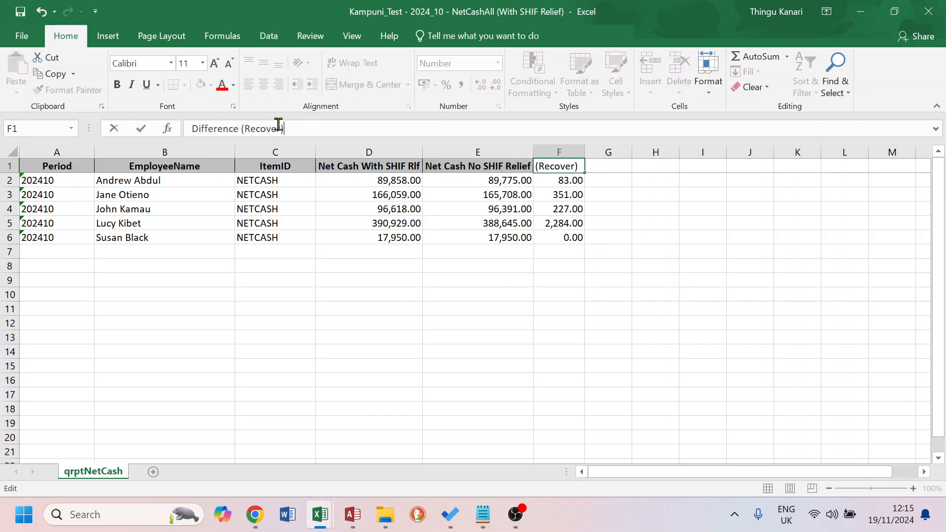
pyautogui.press('Return')
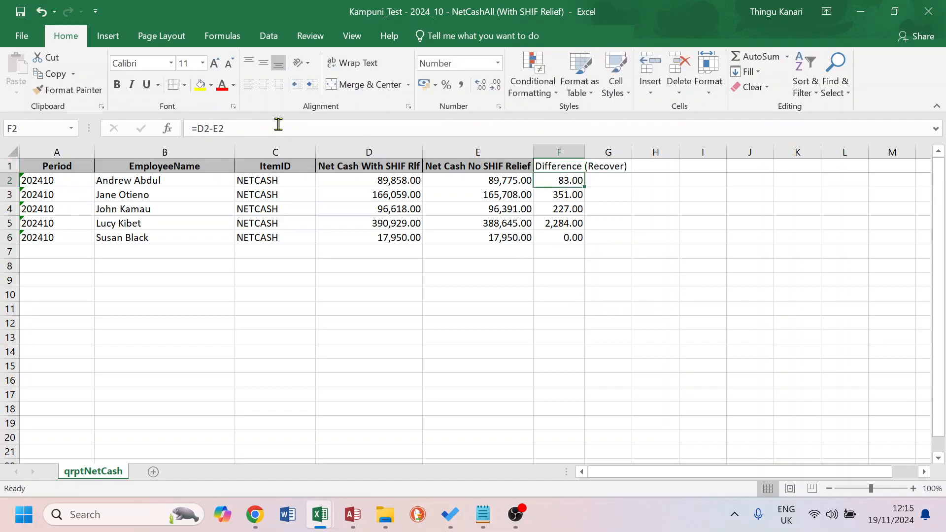
pyautogui.doubleClick(585, 152)
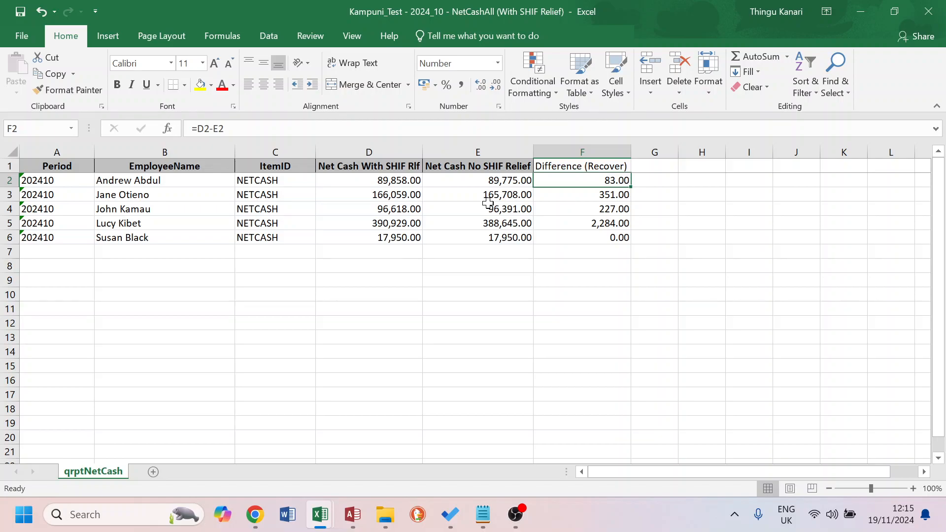
# Close the NetCashAll (No SHIF Relief) workbook
pyautogui.hotkey('alt', 'Tab')
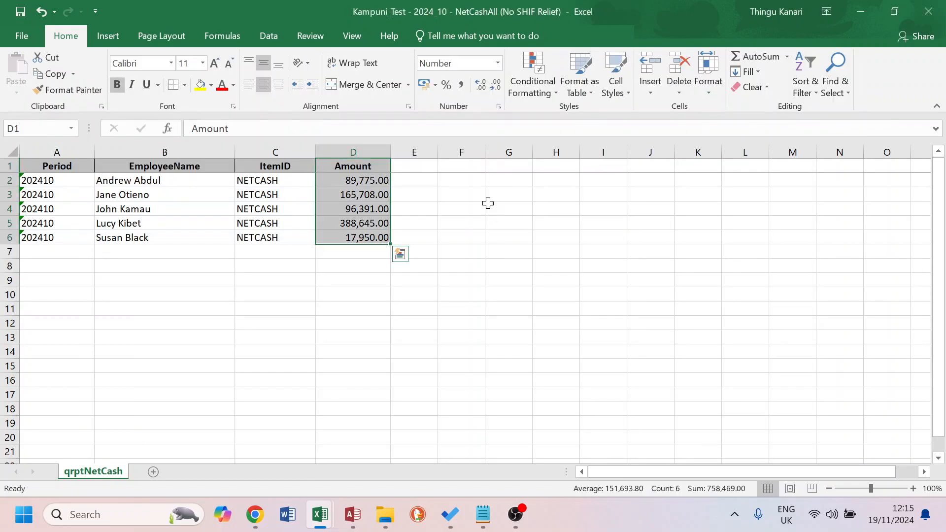
pyautogui.click(929, 12)
# Compare each employee's Difference (Recover) value with the SHIF Relief amounts in the item list workbook
pyautogui.hotkey('alt', 'Tab')
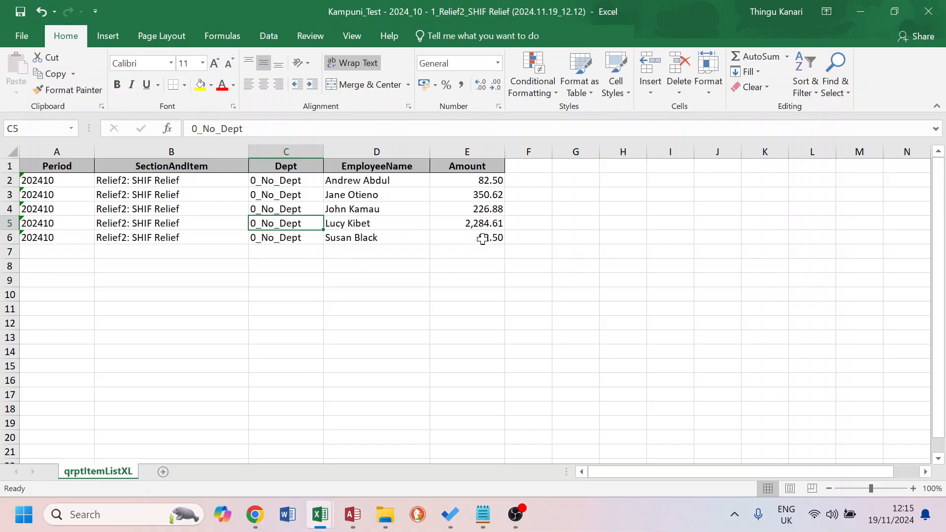
pyautogui.click(482, 240)
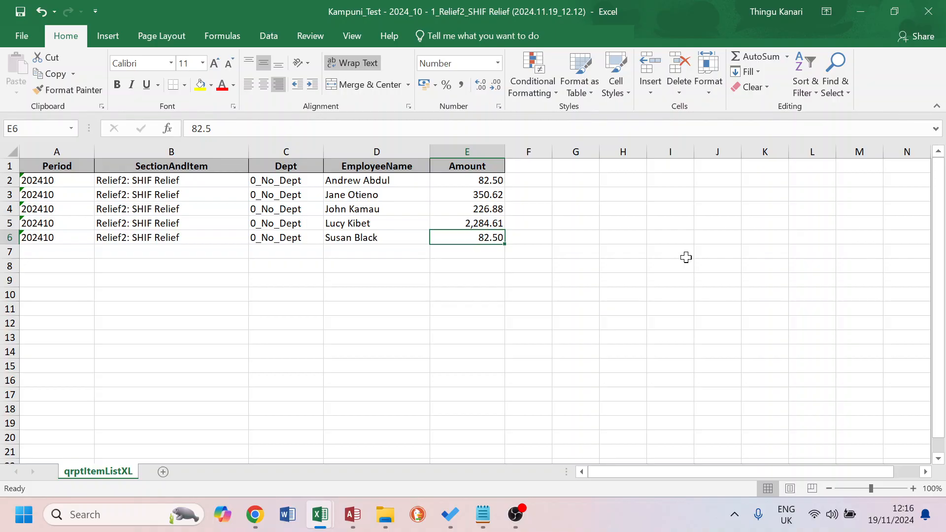
pyautogui.hotkey('alt', 'Tab')
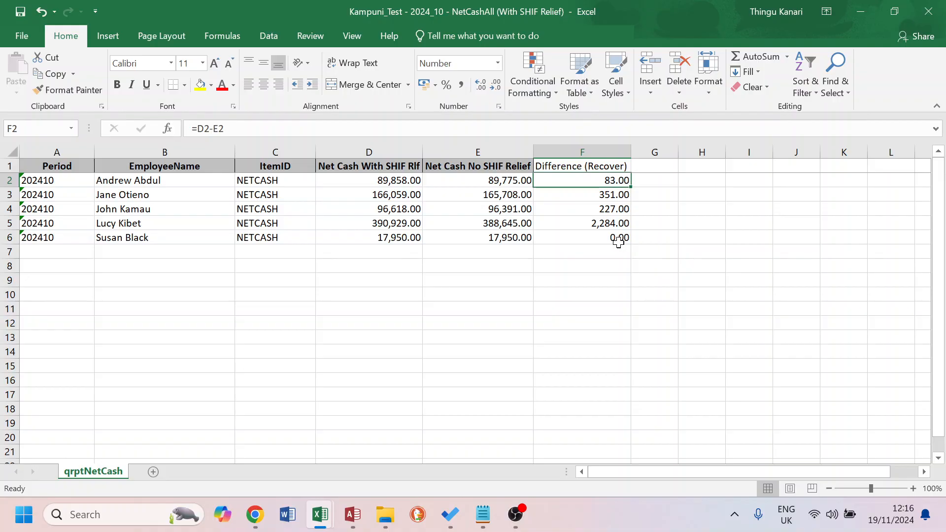
pyautogui.click(609, 239)
pyautogui.hotkey('alt', 'Tab')
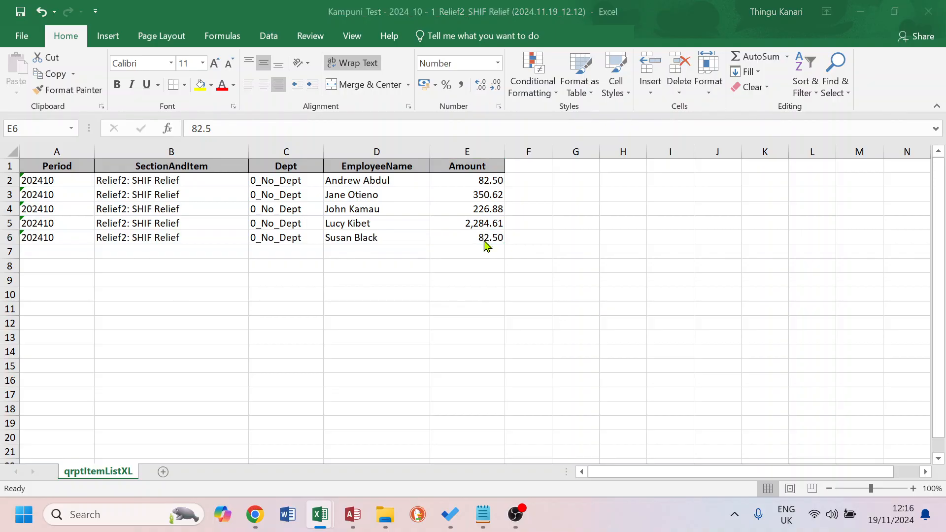
pyautogui.hotkey('alt', 'Tab')
pyautogui.moveTo(611, 180); pyautogui.dragTo(611, 220)
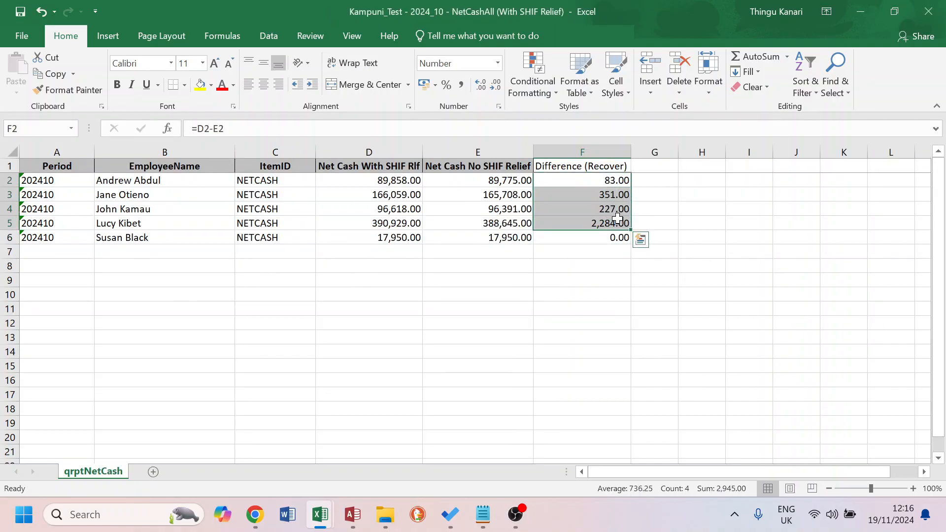
pyautogui.hotkey('alt', 'Tab')
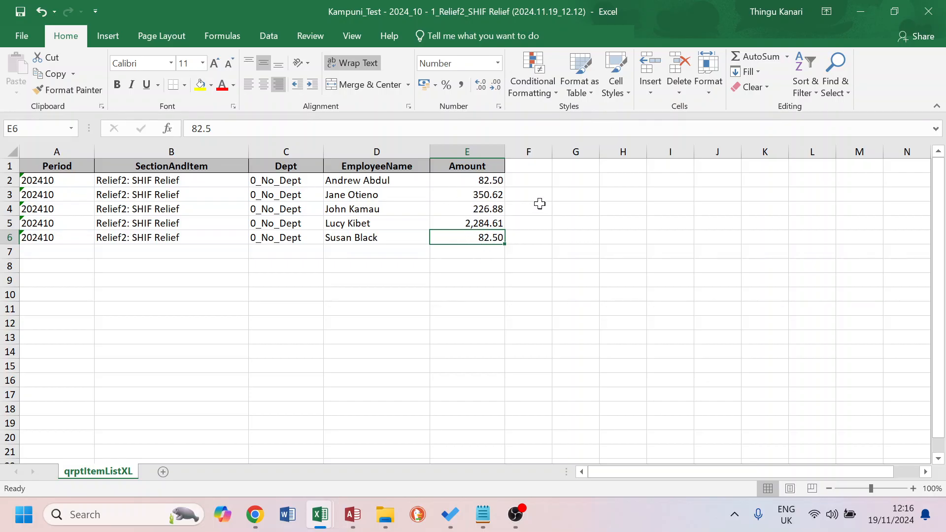
pyautogui.hotkey('alt', 'Tab')
pyautogui.click(589, 196)
pyautogui.hotkey('alt', 'Tab')
pyautogui.hotkey('alt', 'Tab')
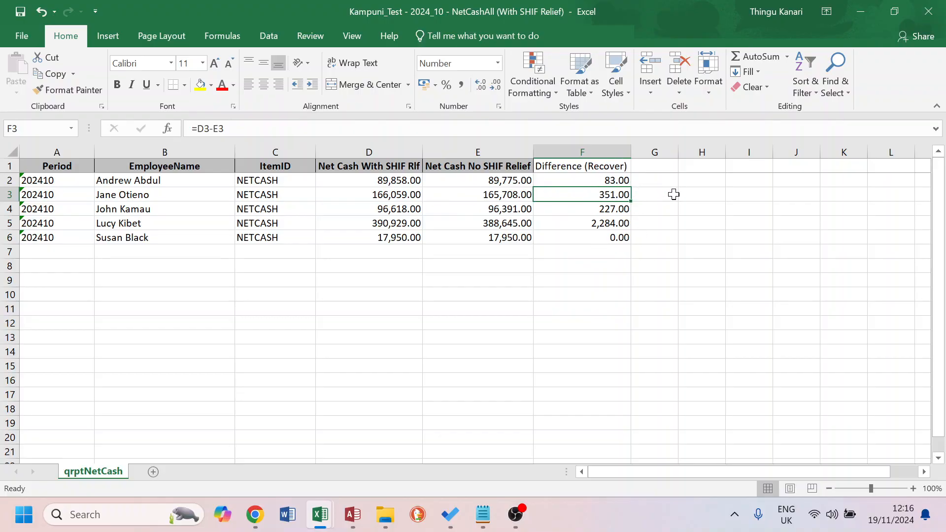
pyautogui.click(610, 239)
pyautogui.hotkey('ctrl', 'Tab')
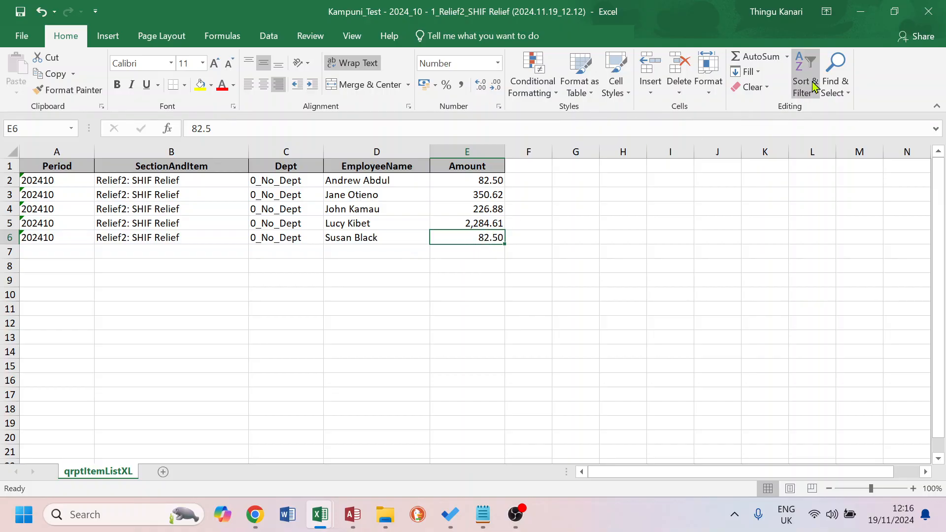
# Close the SHIF Relief item list workbook and create a new Excel workbook named SHIF Relief Recovery in the Test folder
pyautogui.click(933, 13)
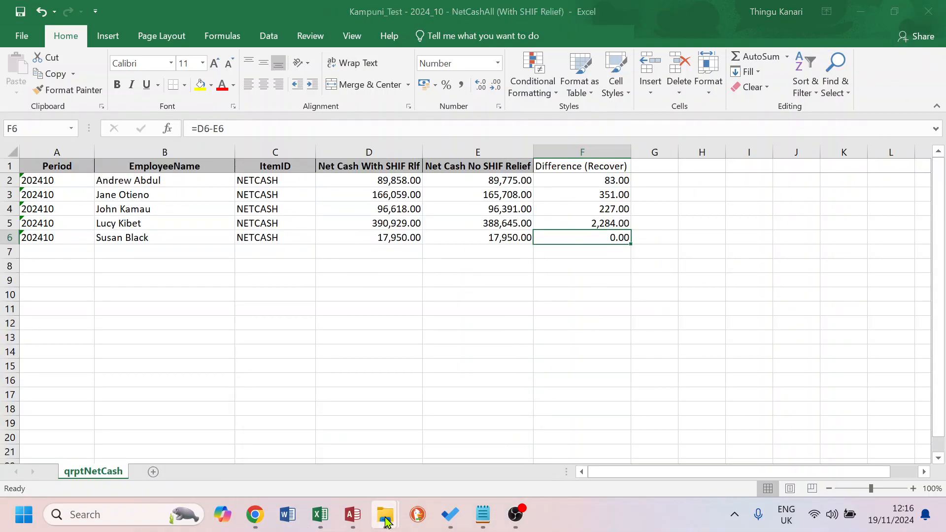
pyautogui.moveTo(385, 512)
pyautogui.click(448, 394)
pyautogui.rightClick(302, 291)
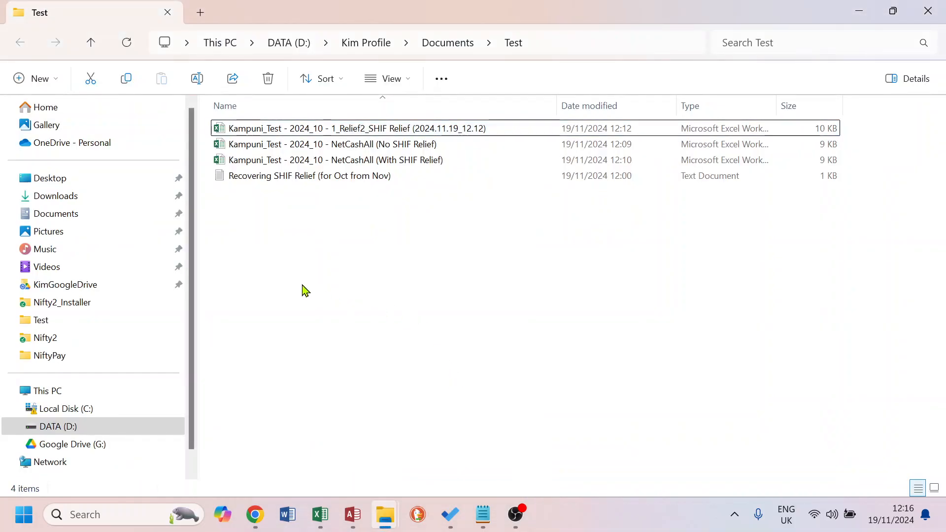
pyautogui.moveTo(418, 256)
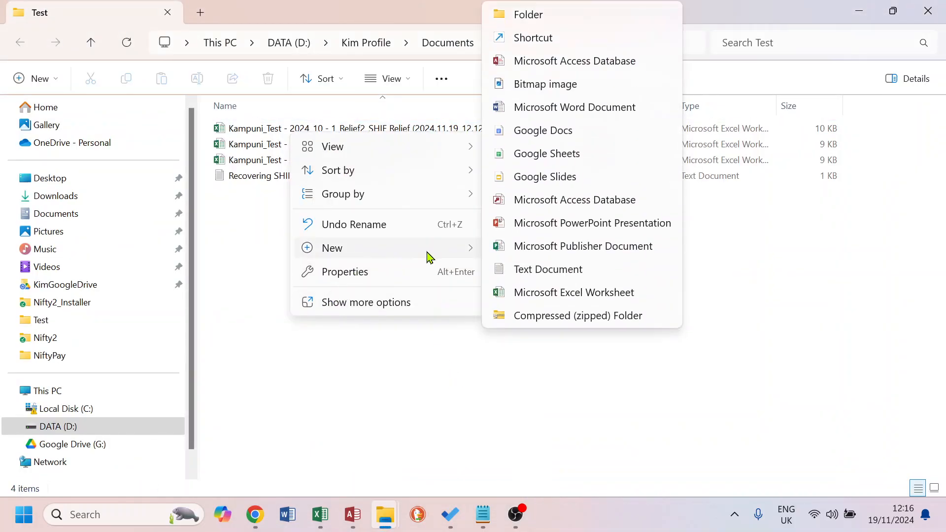
pyautogui.click(562, 290)
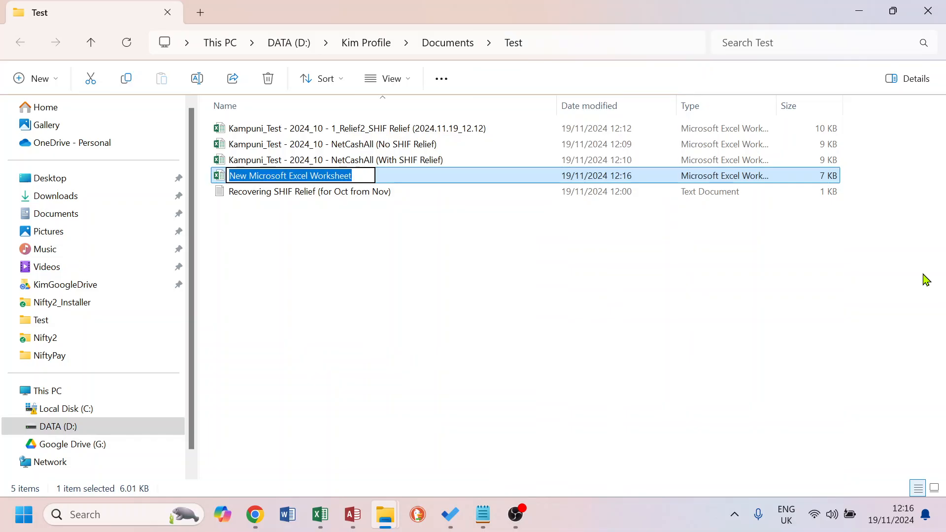
pyautogui.write('SHIF')
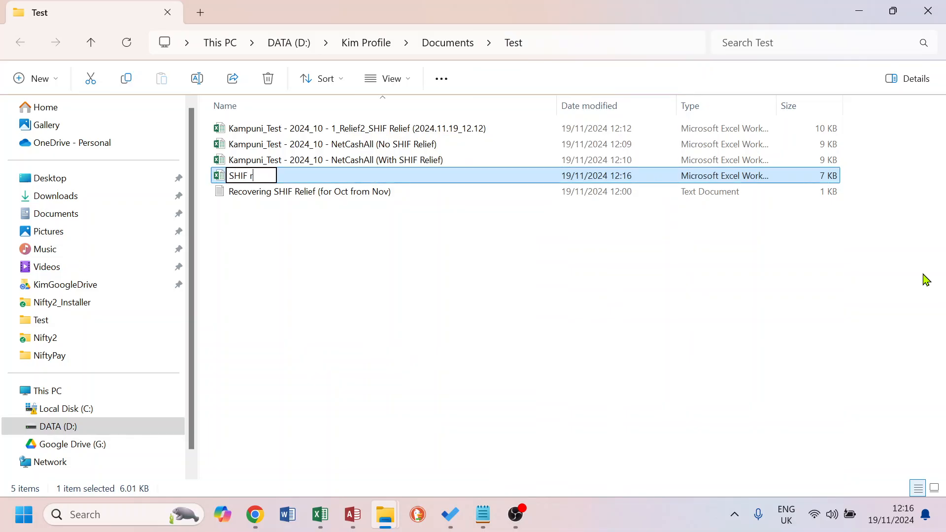
pyautogui.write(' Relief Recov')
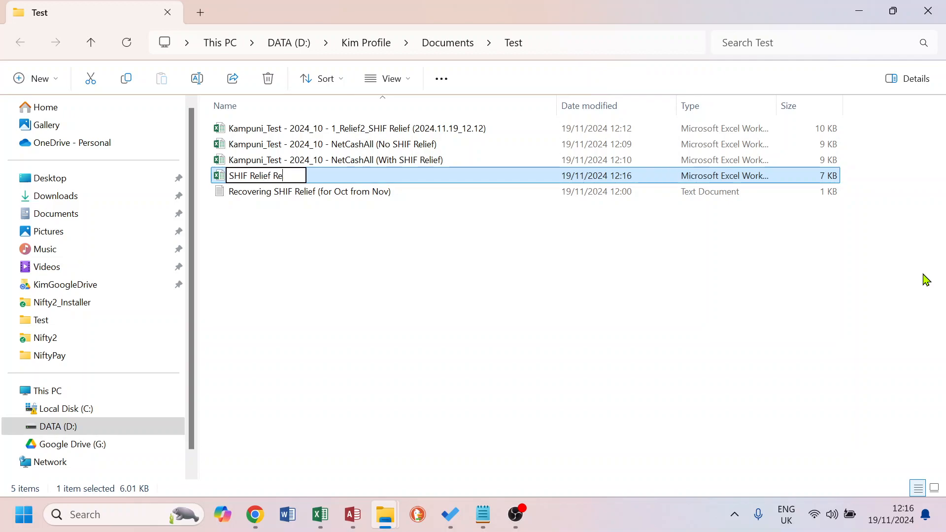
pyautogui.write('ery')
pyautogui.press('Return')
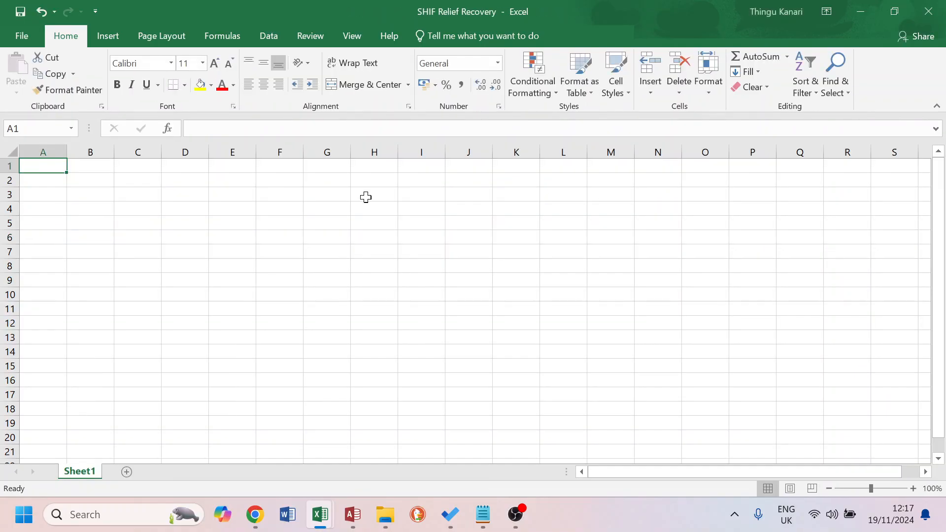
# Copy the EmployeeName column from the NetCashAll (With SHIF Relief) workbook into column A of SHIF Relief Recovery
pyautogui.hotkey('alt', 'Tab')
pyautogui.click(367, 204)
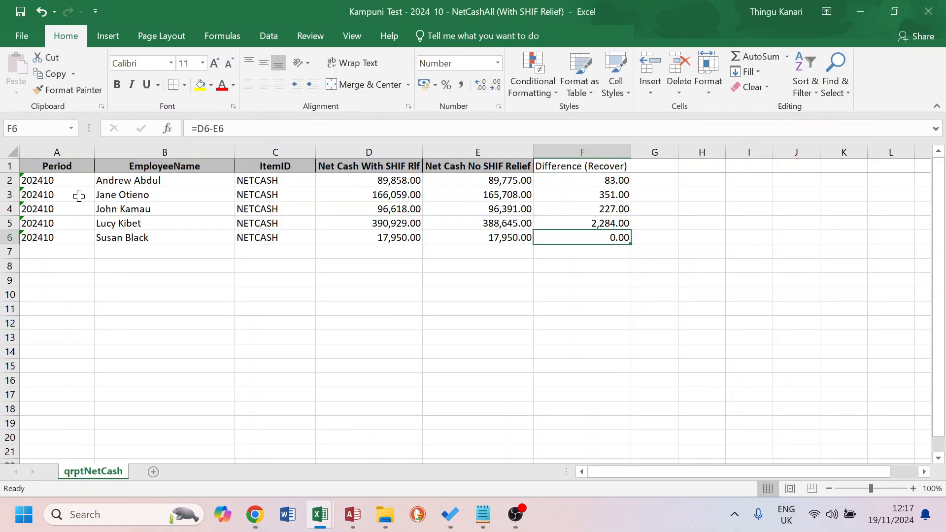
pyautogui.click(58, 166)
pyautogui.moveTo(164, 162); pyautogui.dragTo(158, 237)
pyautogui.hotkey('ctrl', 'c')
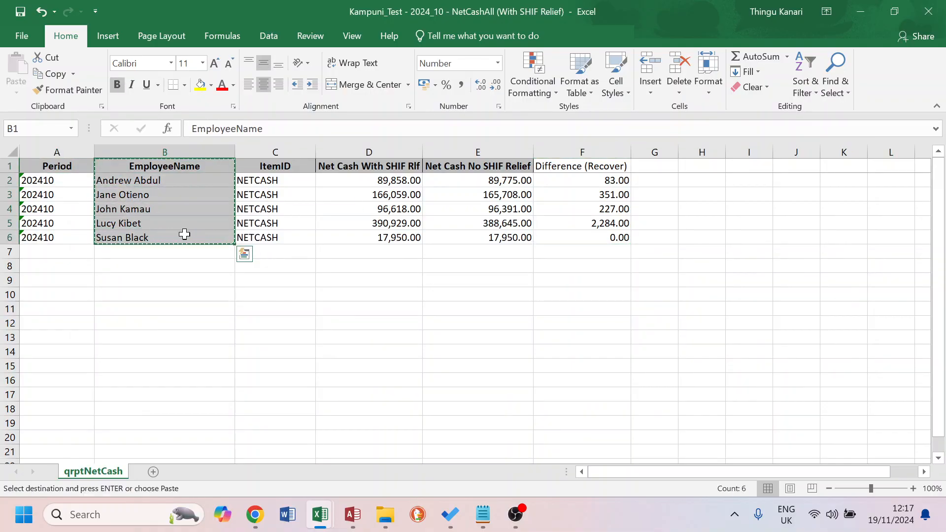
pyautogui.hotkey('alt', 'Tab')
pyautogui.hotkey('alt', 'Tab')
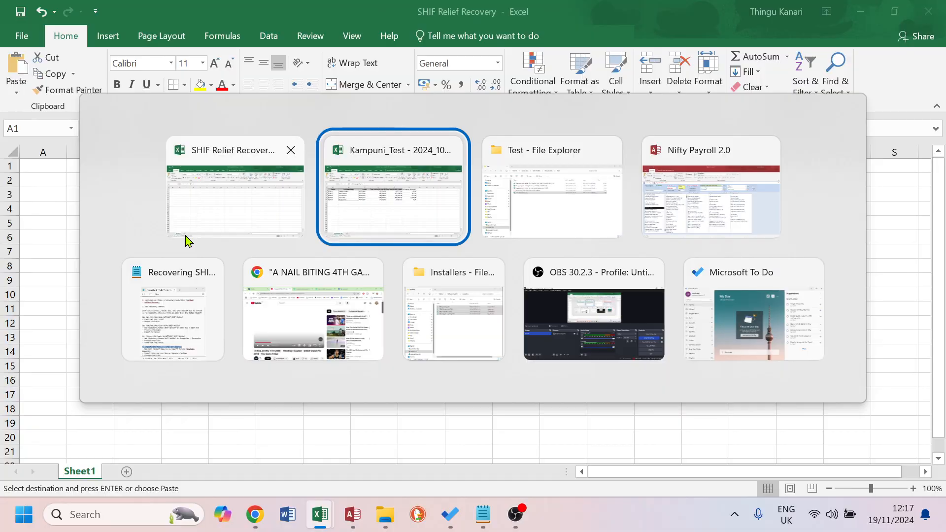
pyautogui.hotkey('alt', 'Tab')
pyautogui.hotkey('alt', 'Tab')
pyautogui.hotkey('alt', 'Tab')
pyautogui.hotkey('alt', 'Tab')
pyautogui.hotkey('alt', 'Tab')
pyautogui.hotkey('alt', 'Tab')
pyautogui.hotkey('alt', 'Tab')
pyautogui.hotkey('alt', 'Tab')
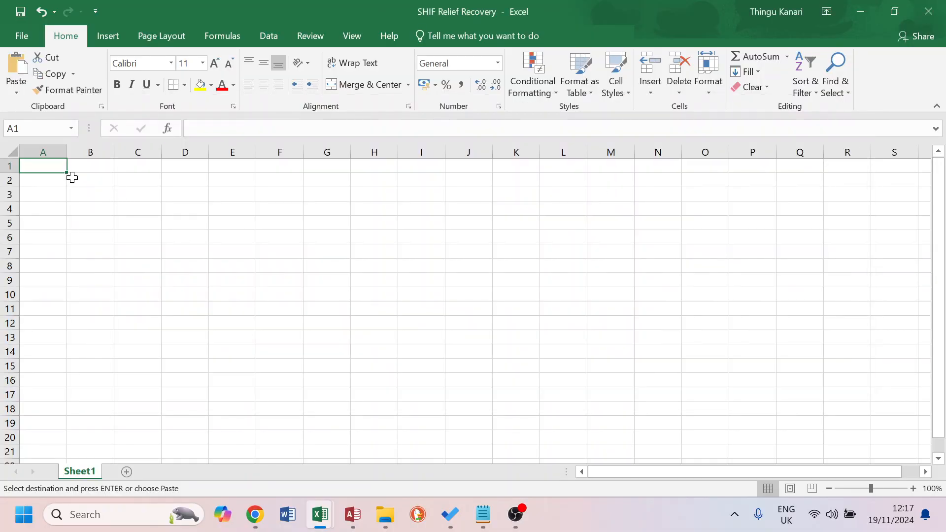
pyautogui.rightClick(41, 166)
pyautogui.click(71, 230)
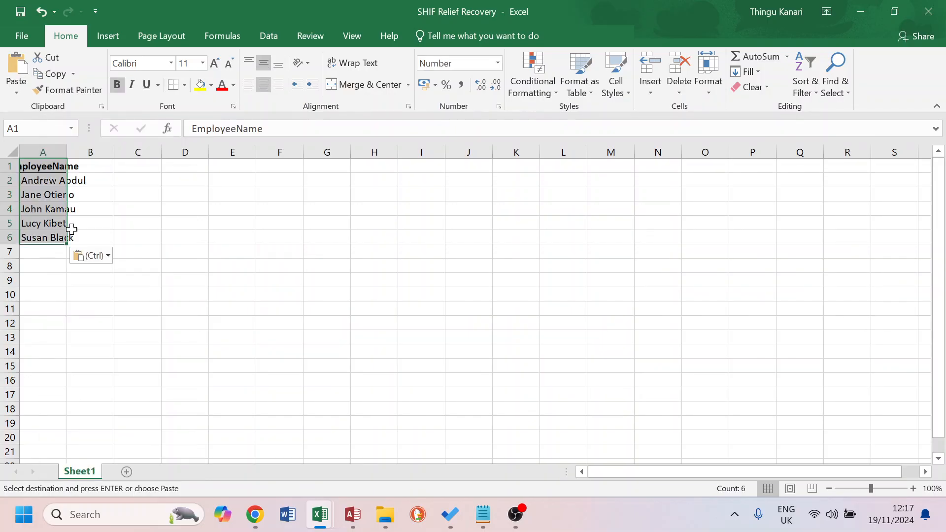
# Copy the Difference (Recover) column and paste it as values into column B of SHIF Relief Recovery
pyautogui.hotkey('alt', 'Tab')
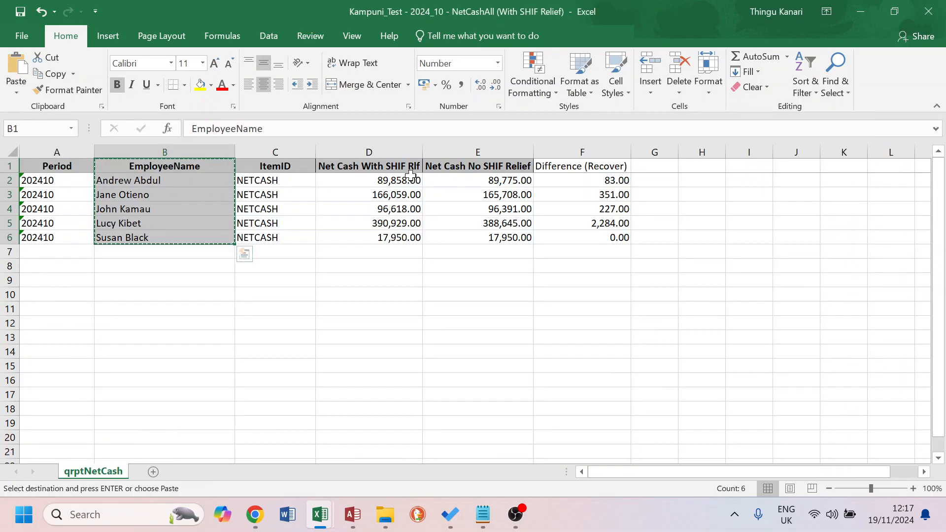
pyautogui.click(600, 168)
pyautogui.moveTo(599, 168); pyautogui.dragTo(616, 238)
pyautogui.hotkey('ctrl', 'c')
pyautogui.hotkey('alt', 'Tab')
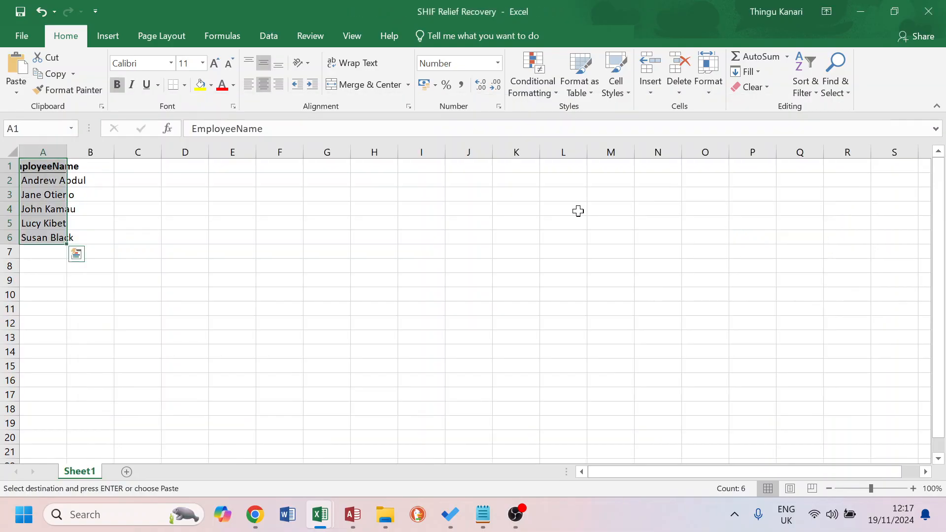
pyautogui.rightClick(89, 166)
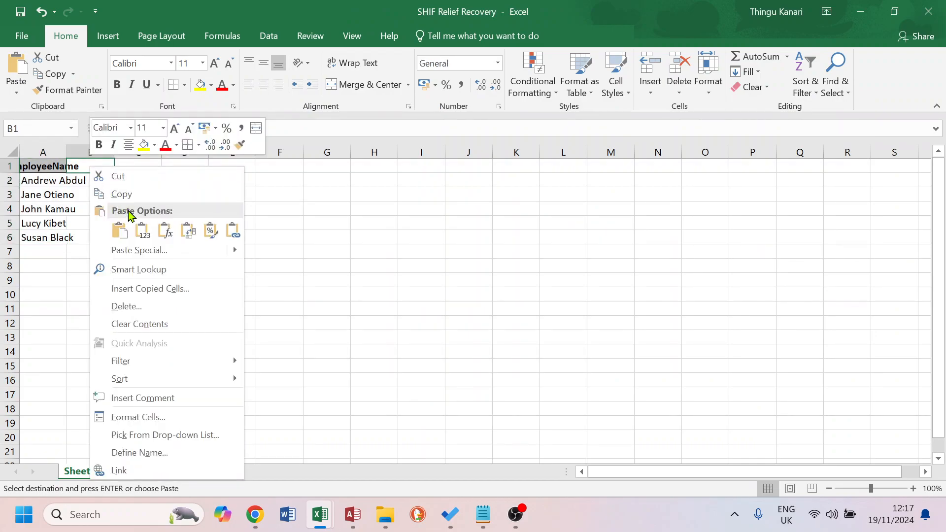
pyautogui.click(143, 231)
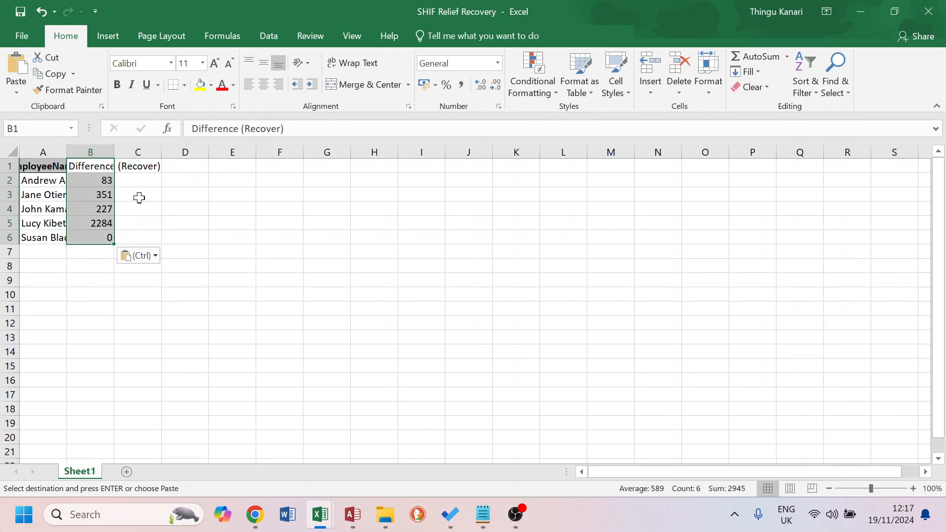
pyautogui.rightClick(89, 166)
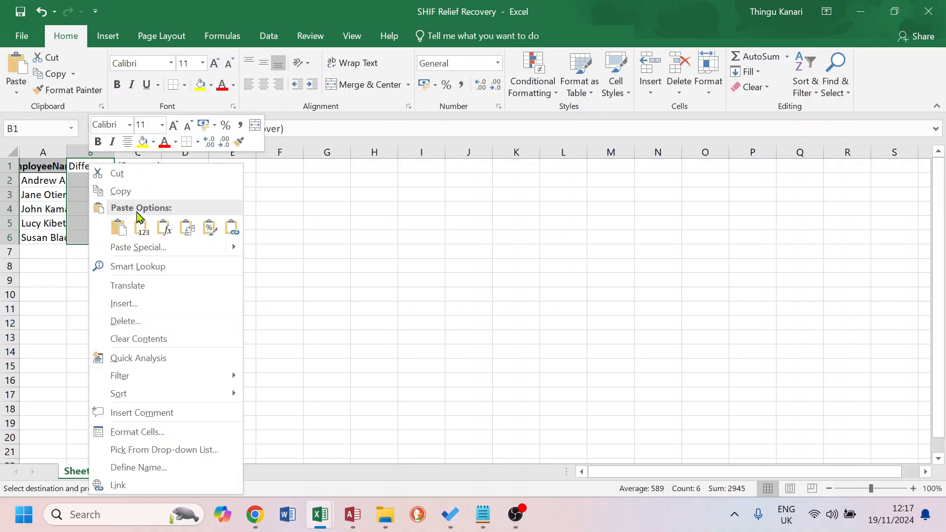
pyautogui.click(142, 229)
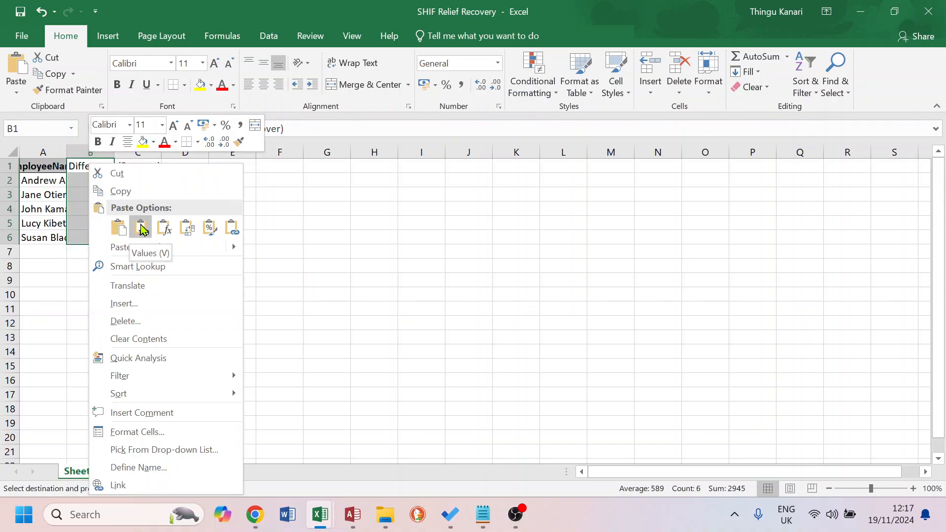
pyautogui.click(142, 230)
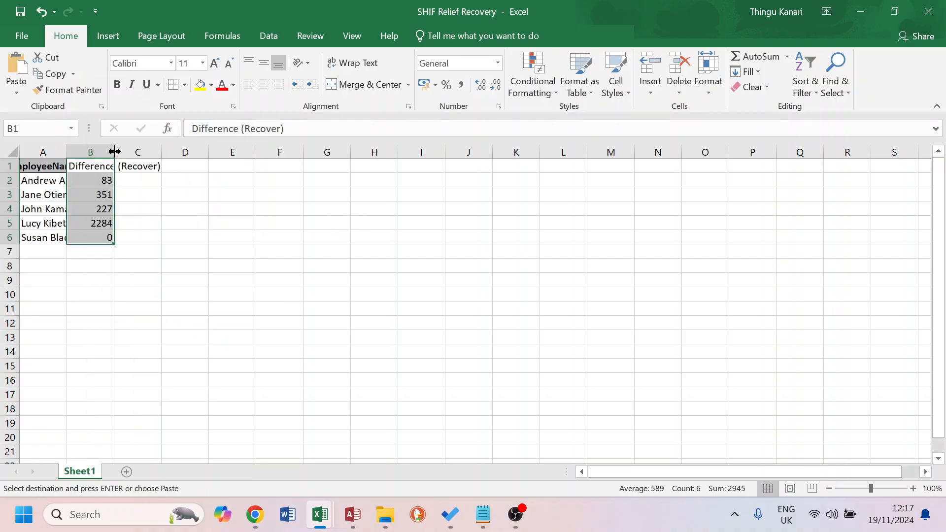
# Autofit columns A and B of the new sheet and save the workbook
pyautogui.doubleClick(114, 151)
pyautogui.doubleClick(67, 152)
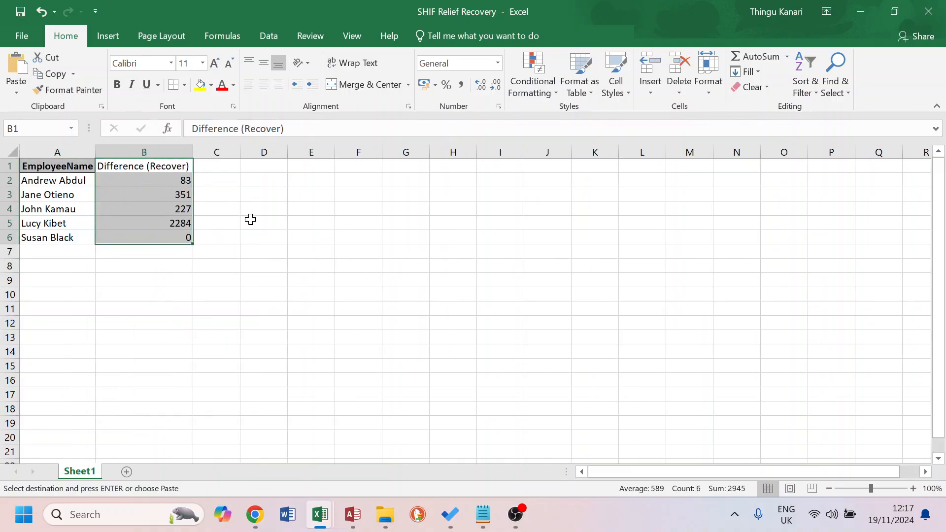
pyautogui.click(300, 227)
pyautogui.click(20, 13)
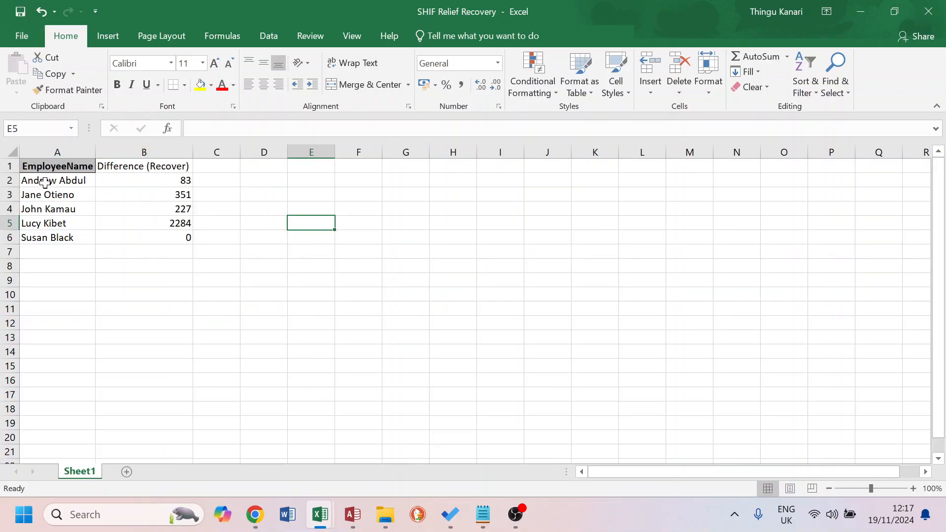
# Rename the column headers to EmpName and Amount1
pyautogui.click(52, 166)
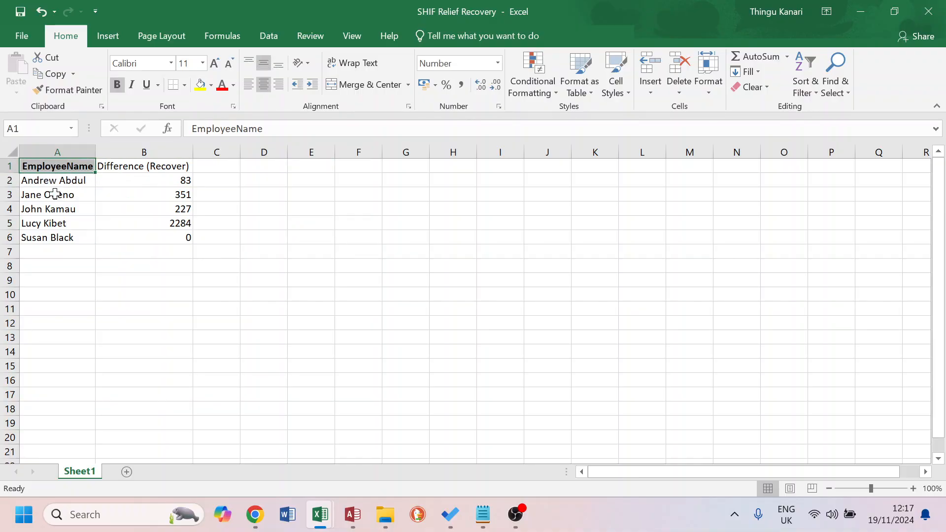
pyautogui.click(237, 129)
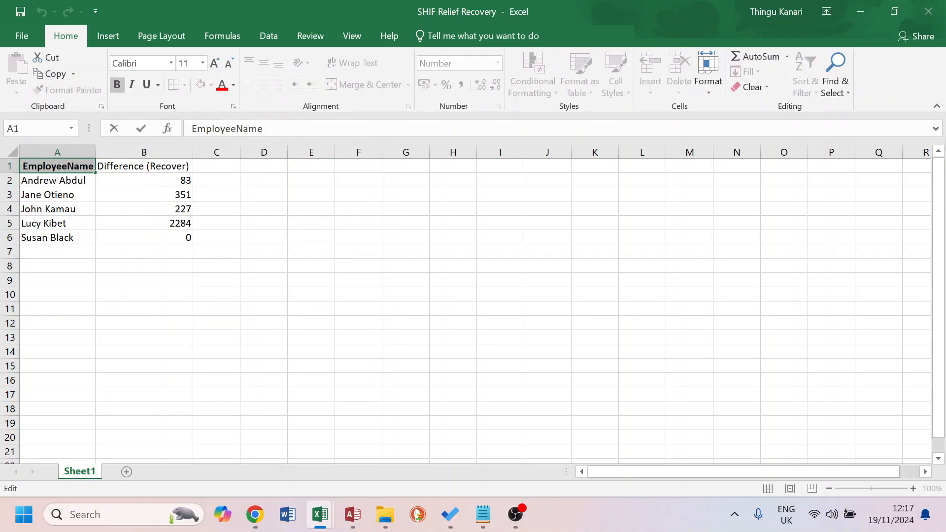
pyautogui.press('BackSpace')
pyautogui.press('BackSpace')
pyautogui.press('BackSpace')
pyautogui.press('BackSpace')
pyautogui.press('BackSpace')
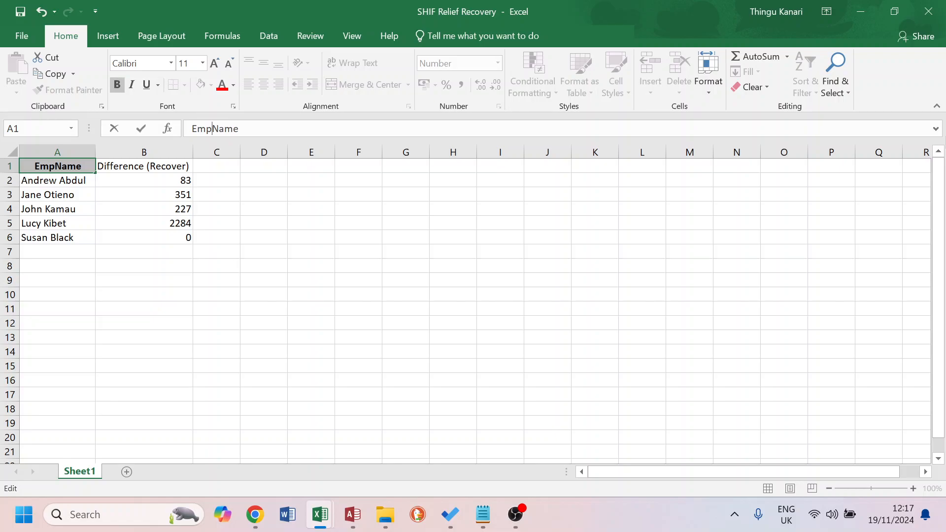
pyautogui.press('Return')
pyautogui.press('Up')
pyautogui.press('Right')
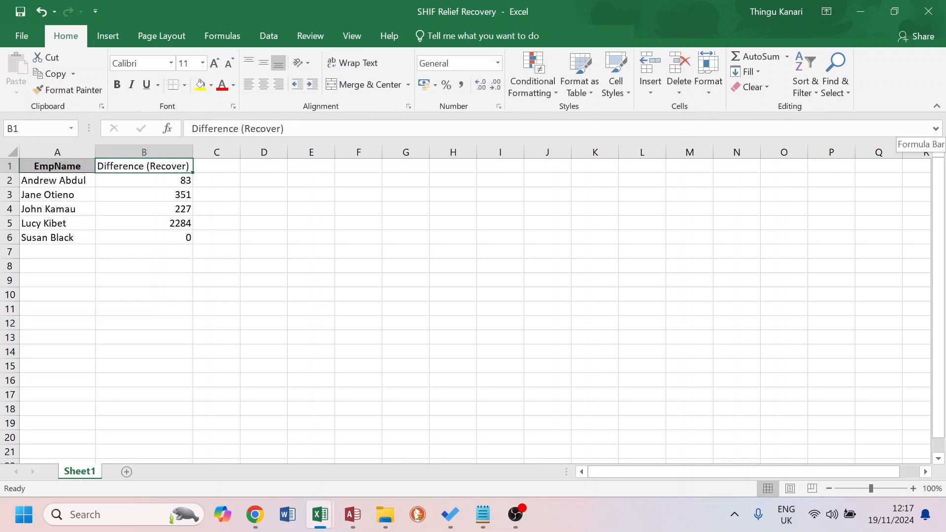
pyautogui.write('Amou')
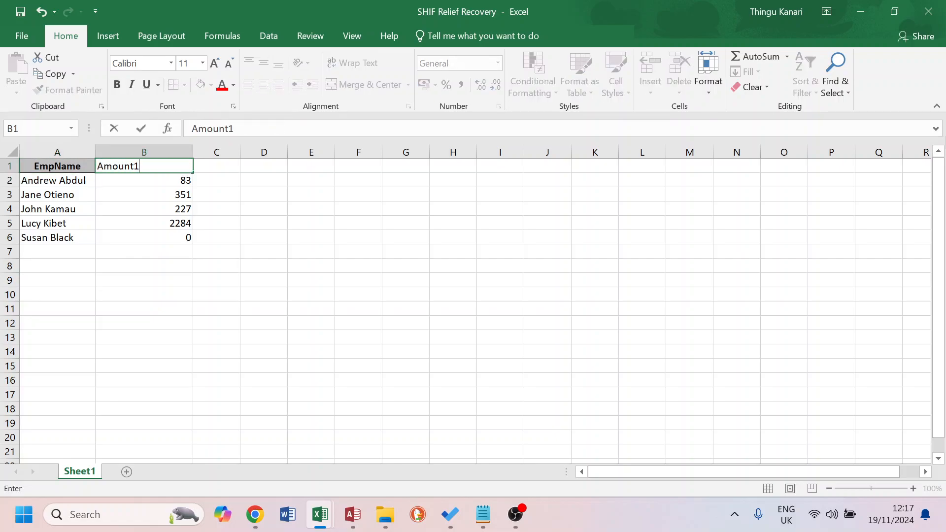
pyautogui.write('nt1')
pyautogui.press('Return')
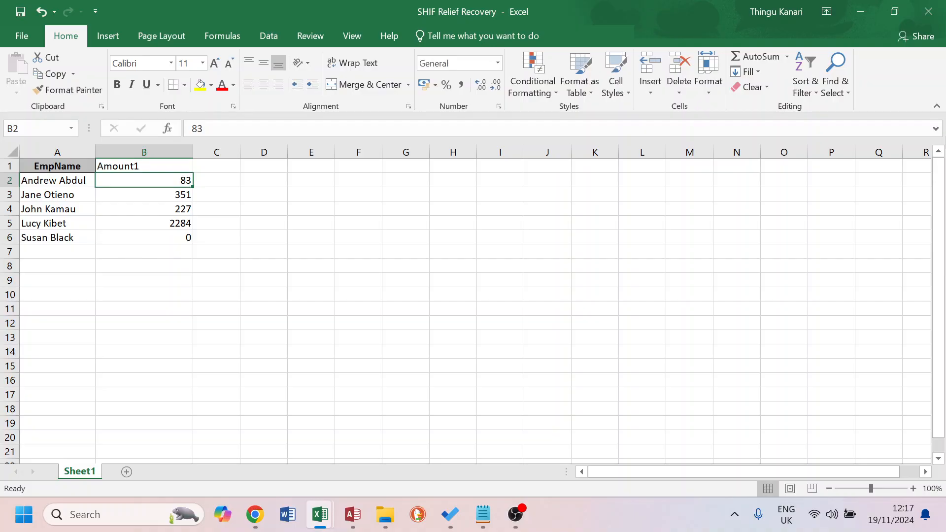
# Autofit the Amount1 column and save the SHIF Relief Recovery workbook
pyautogui.doubleClick(193, 152)
pyautogui.click(217, 194)
pyautogui.click(19, 10)
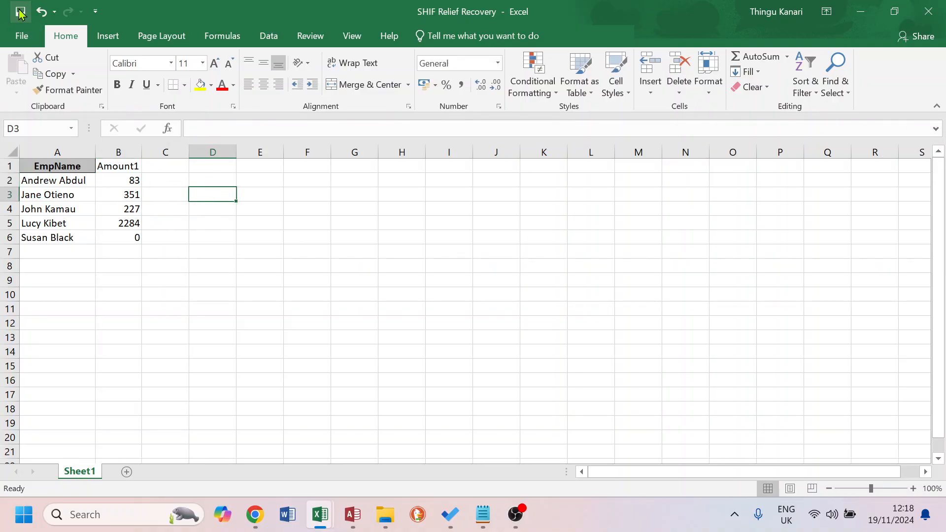
# Close SHIF Relief Recovery, then close the NetCashAll (With SHIF Relief) workbook, saving its changes
pyautogui.click(930, 19)
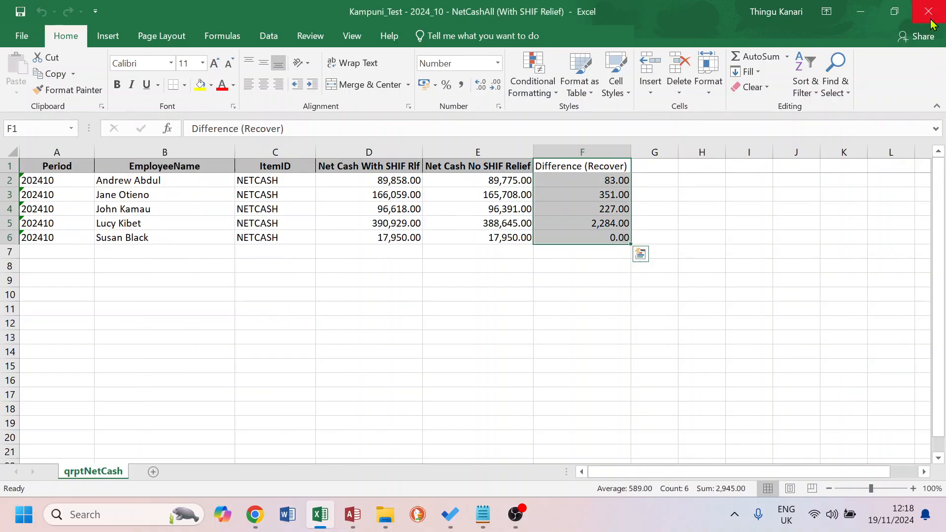
pyautogui.hotkey('alt', 'Tab')
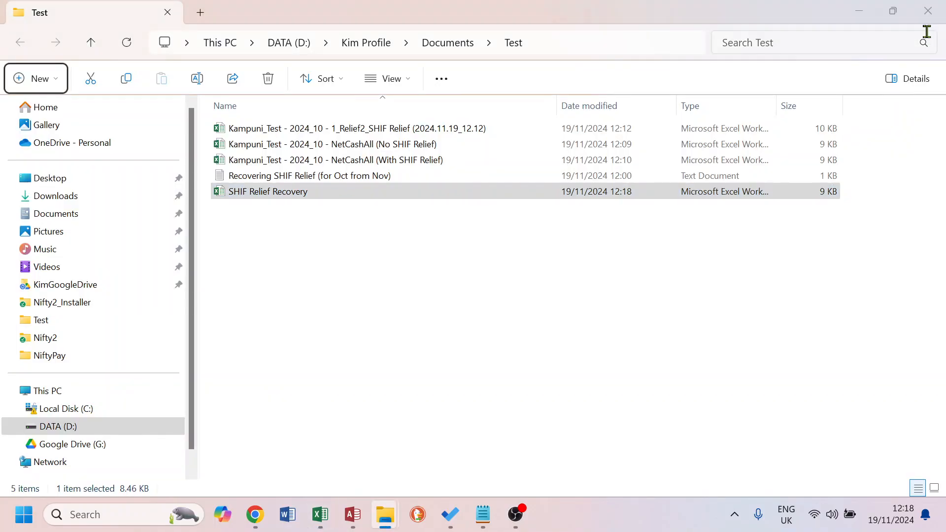
pyautogui.hotkey('alt', 'Tab')
pyautogui.click(929, 10)
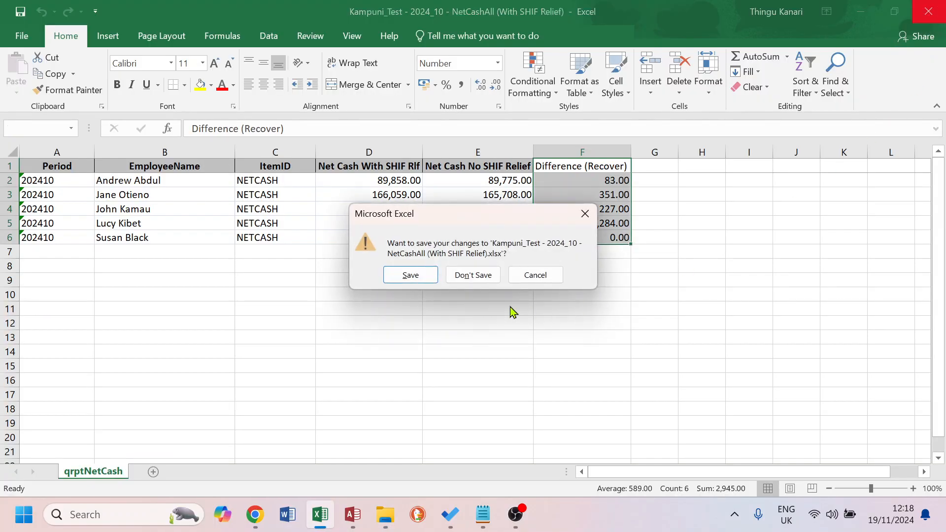
pyautogui.click(411, 274)
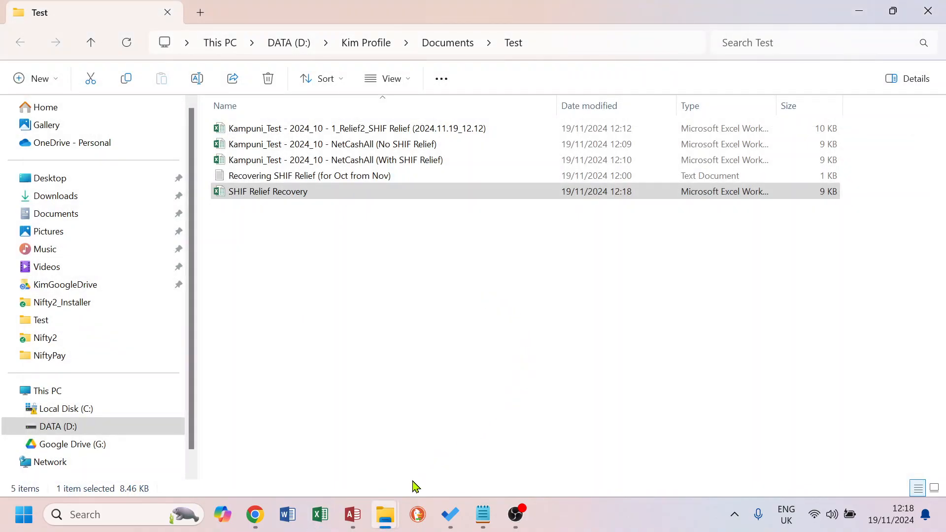
# Switch to Nifty Payroll, close the Payslips & Reports tab and open the Import Salary app
pyautogui.click(353, 514)
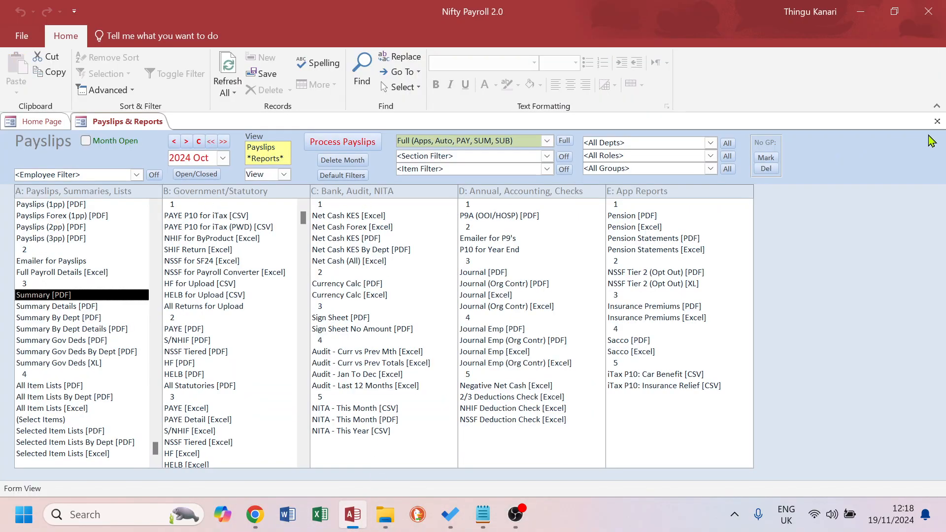
pyautogui.click(938, 121)
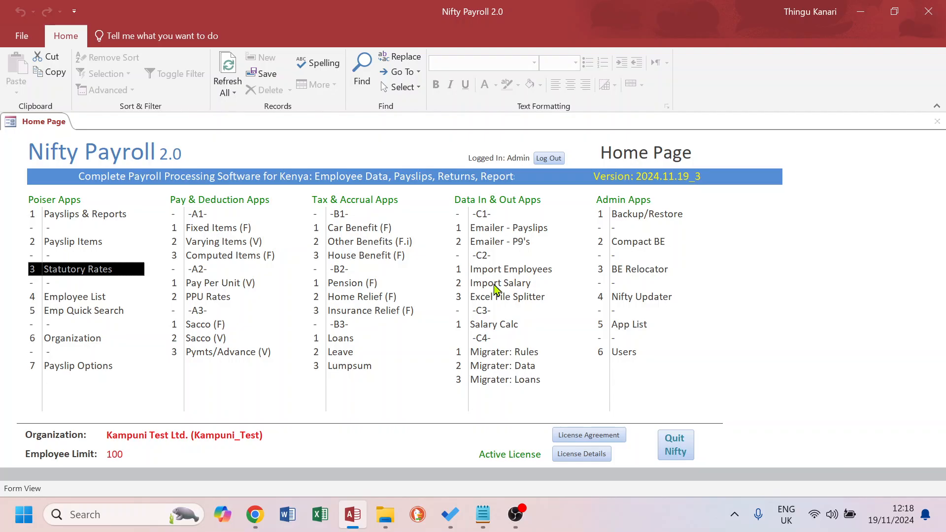
pyautogui.click(204, 241)
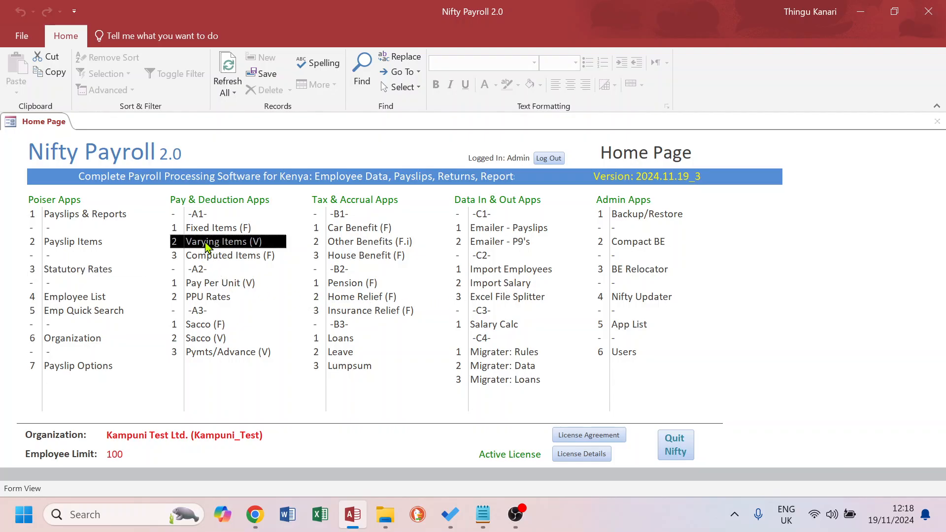
pyautogui.click(502, 285)
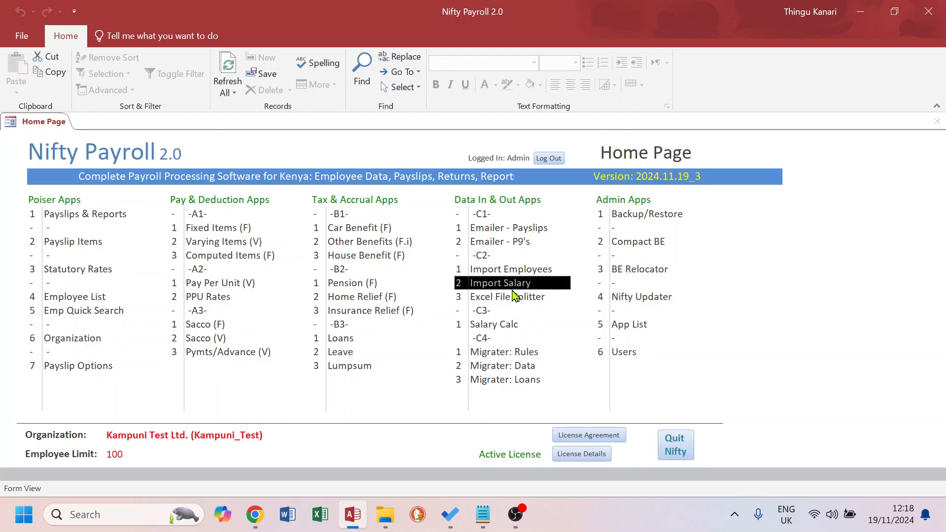
pyautogui.doubleClick(498, 287)
# Import salary data from the SHIF Relief Recovery workbook in the Documents\Test folder
pyautogui.click(235, 141)
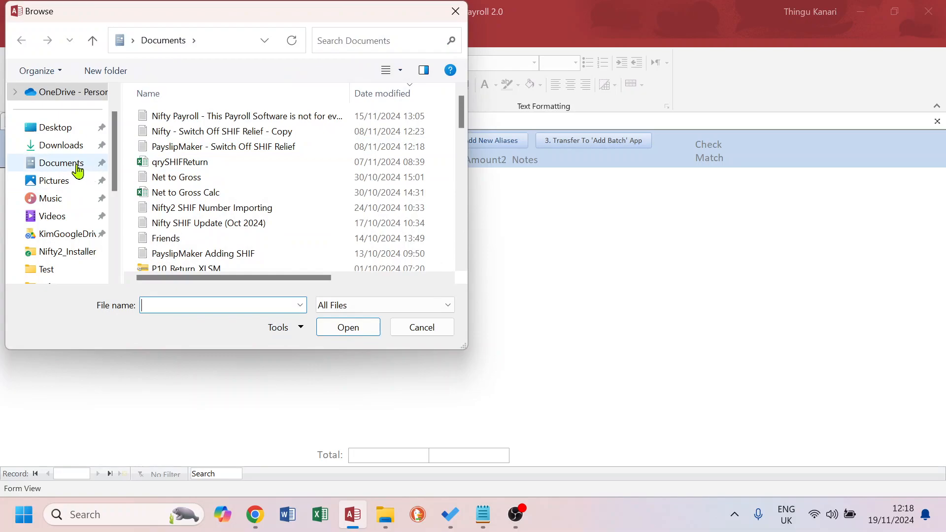
pyautogui.click(80, 172)
pyautogui.doubleClick(173, 252)
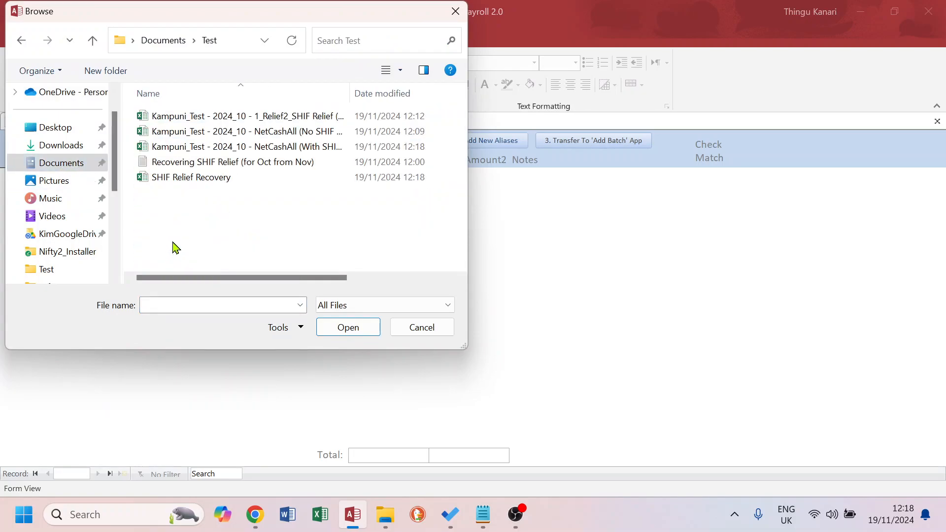
pyautogui.click(185, 183)
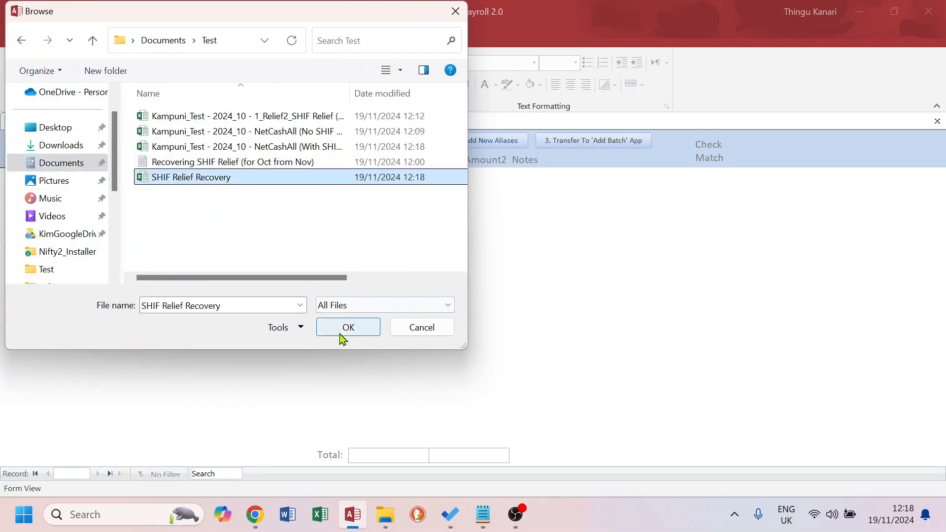
pyautogui.click(353, 329)
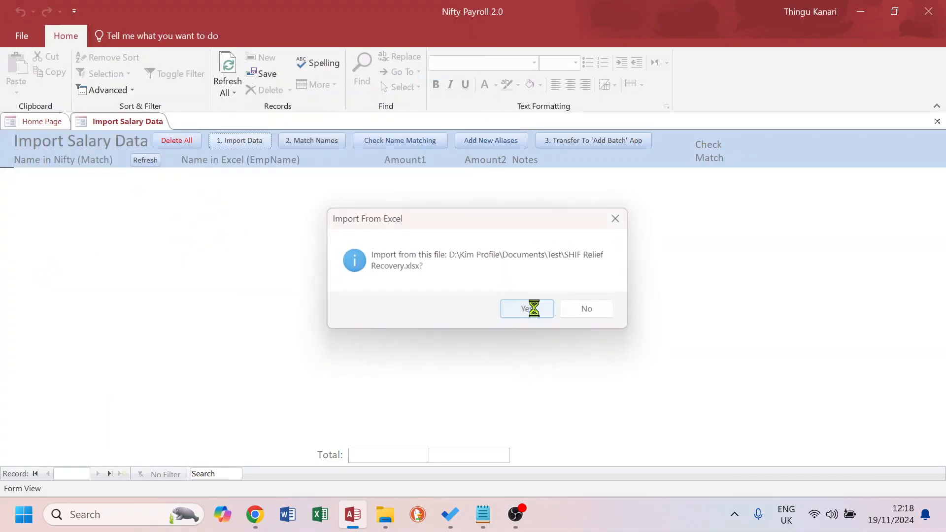
pyautogui.click(532, 309)
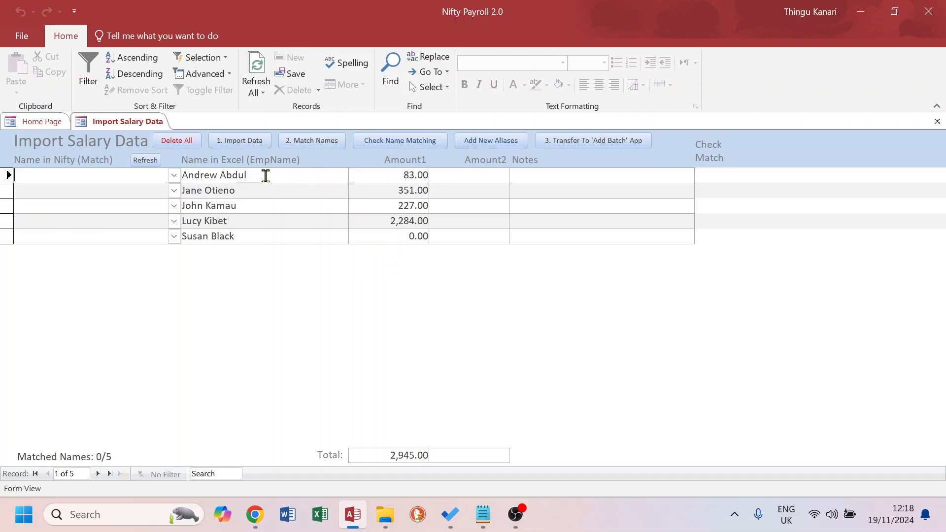
# Match the imported names to Nifty employees and transfer the amounts to the Add Batch app
pyautogui.click(315, 144)
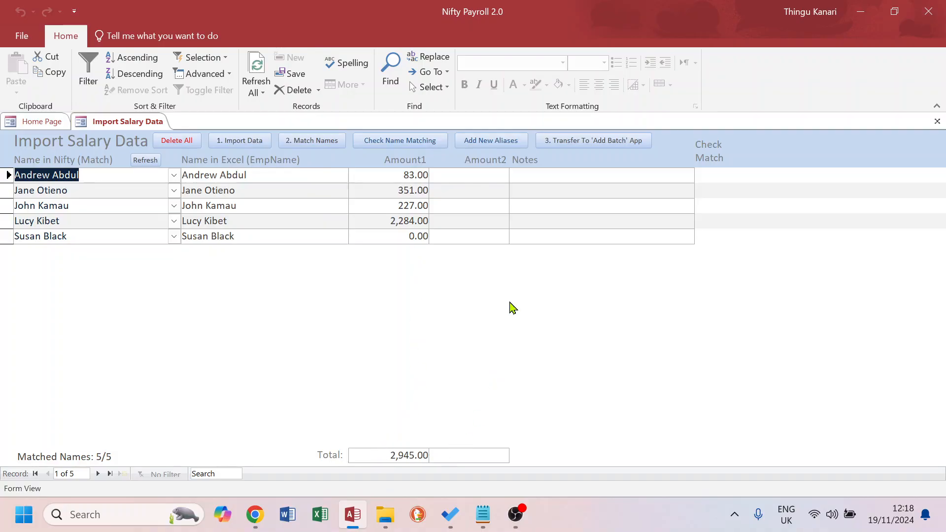
pyautogui.click(603, 143)
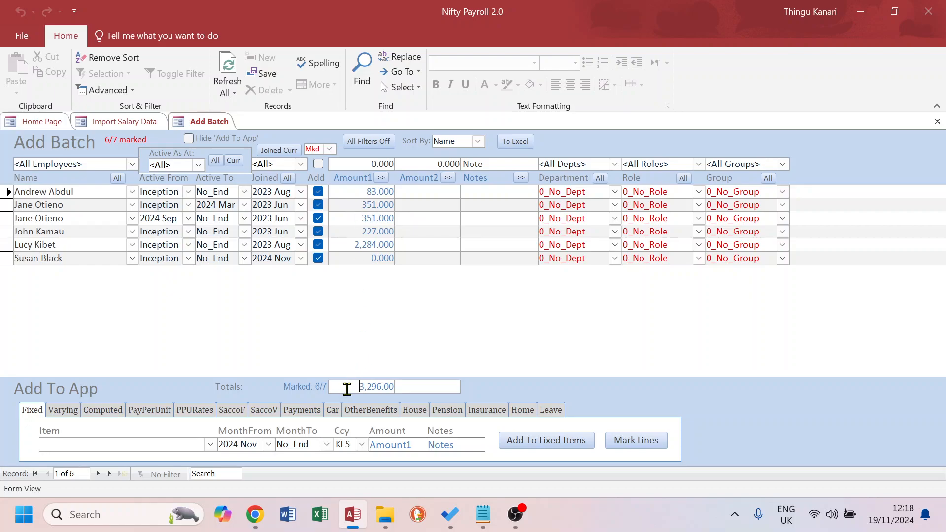
pyautogui.doubleClick(347, 389)
pyautogui.click(67, 205)
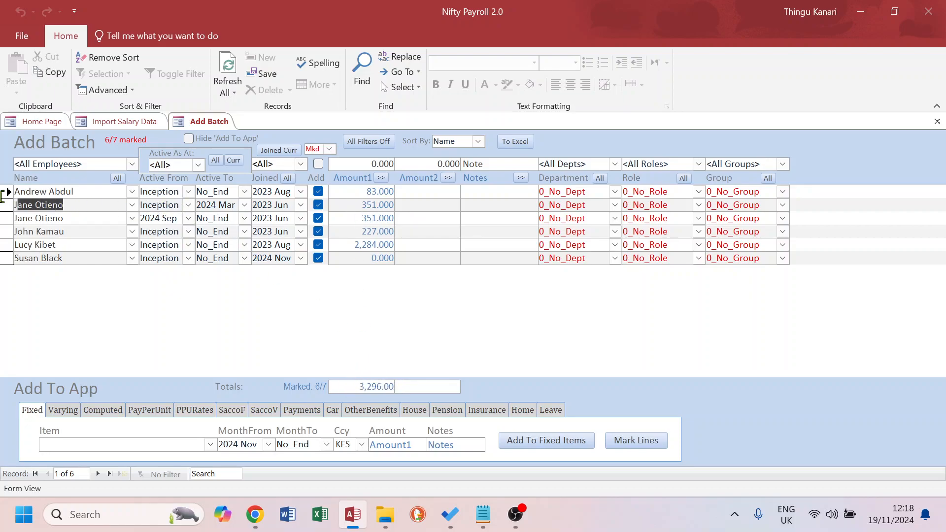
pyautogui.moveTo(352, 205); pyautogui.dragTo(394, 204)
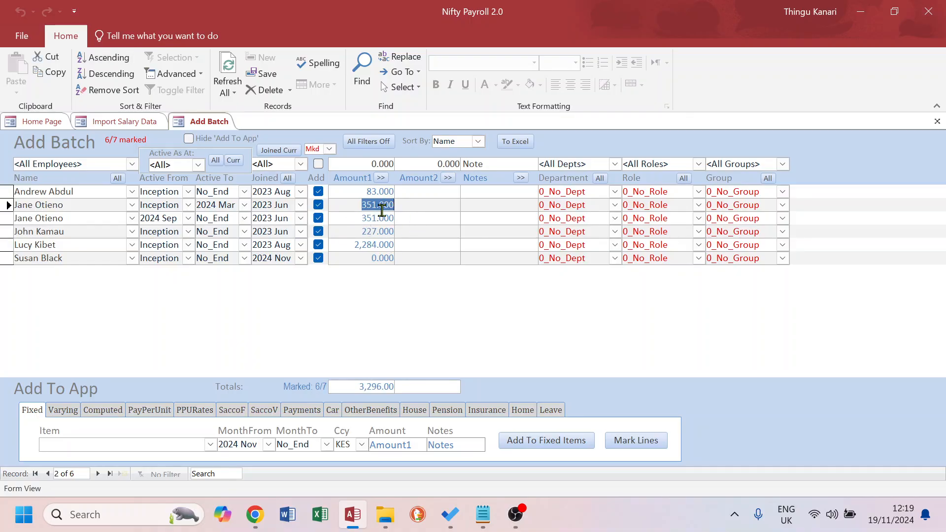
# Choose the Varying item v2Recovery: Recovery for the 2024 Nov month in the batch
pyautogui.click(62, 411)
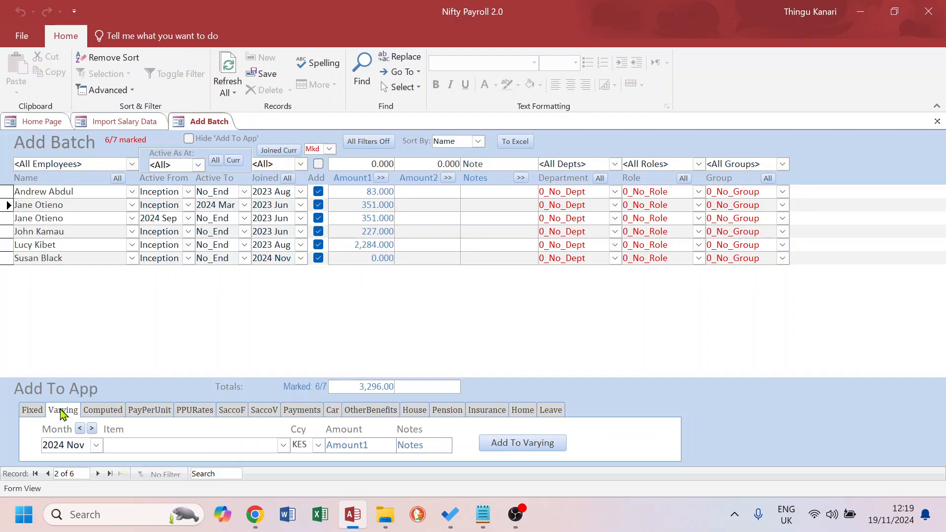
pyautogui.moveTo(85, 446); pyautogui.dragTo(39, 445)
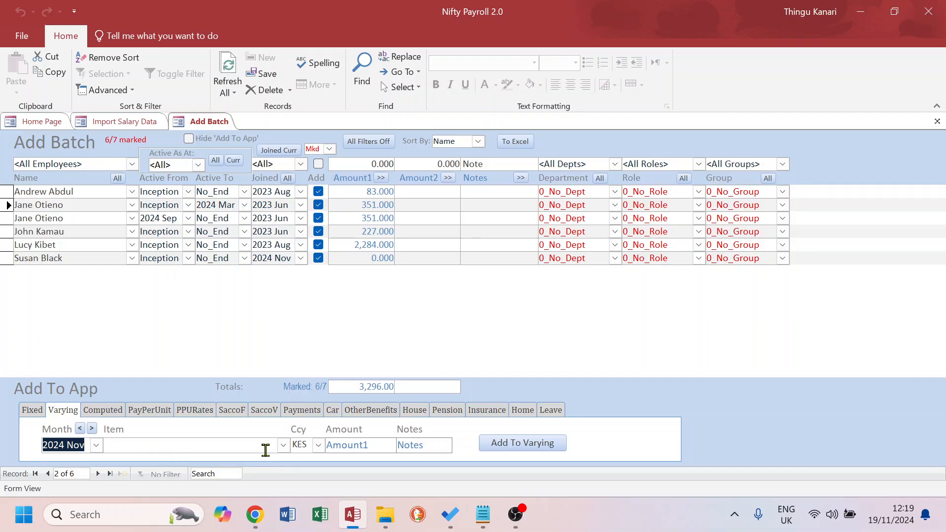
pyautogui.click(283, 445)
pyautogui.scroll(-6, 201, 391)
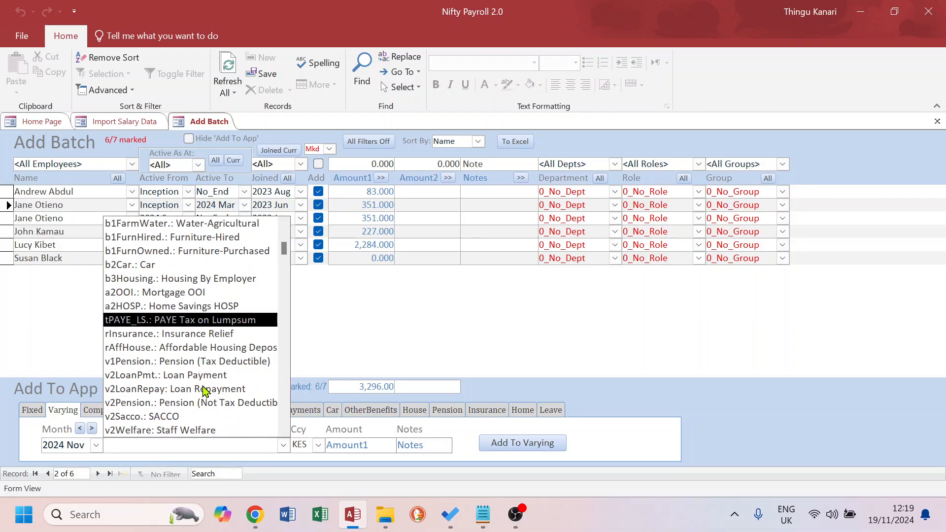
pyautogui.scroll(-3, 187, 404)
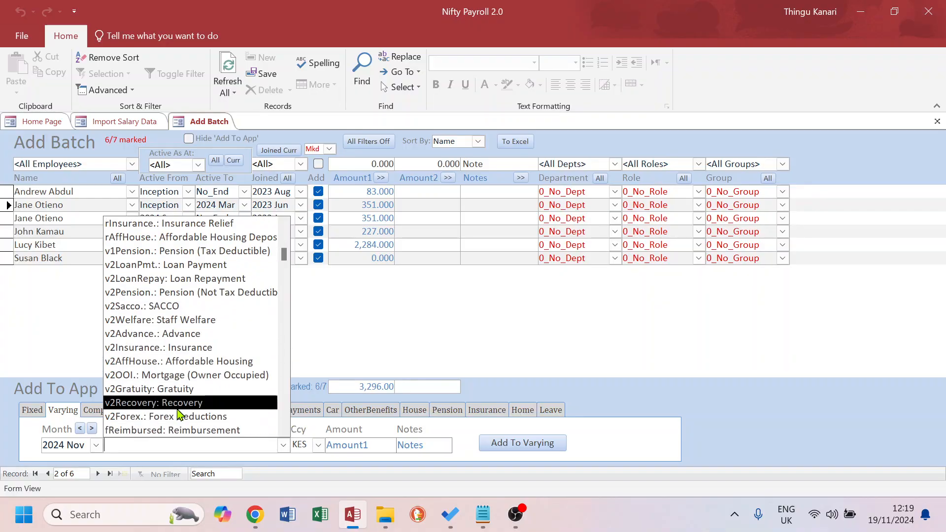
pyautogui.click(154, 403)
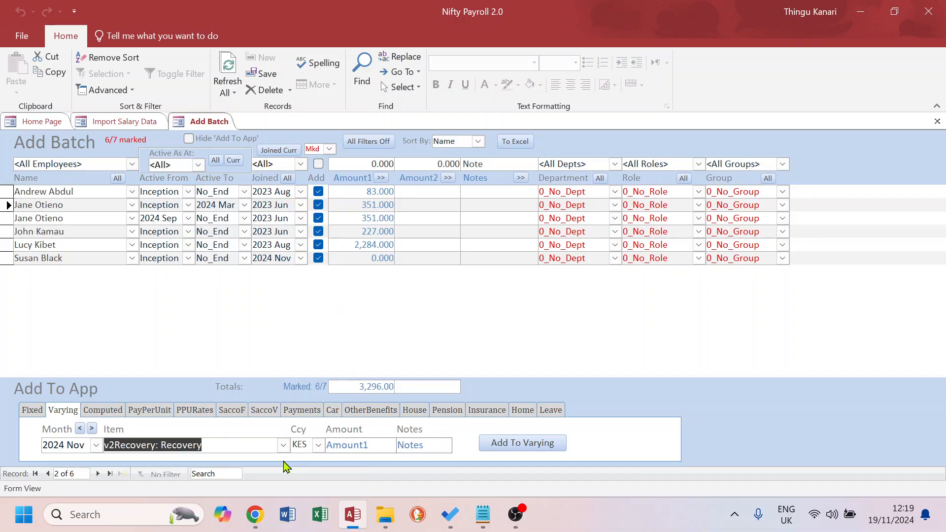
pyautogui.moveTo(78, 446); pyautogui.dragTo(30, 443)
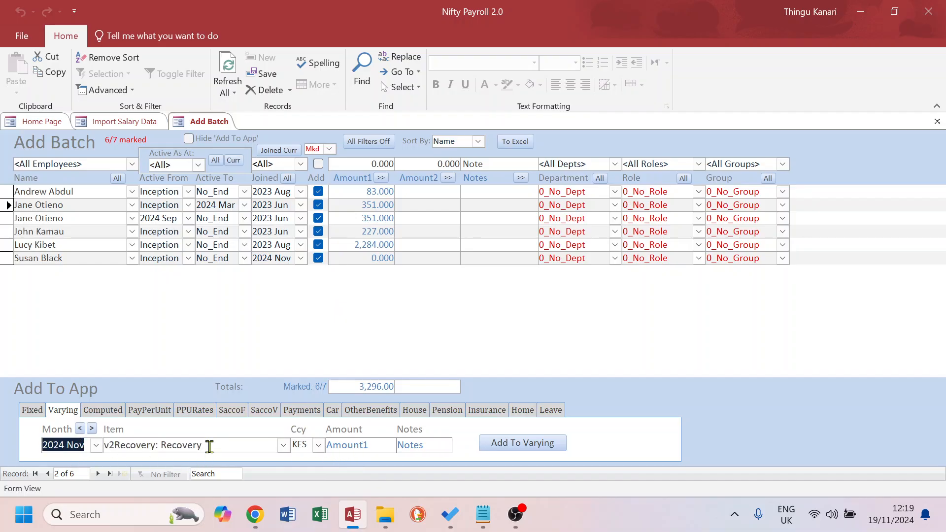
pyautogui.moveTo(209, 447); pyautogui.dragTo(71, 447)
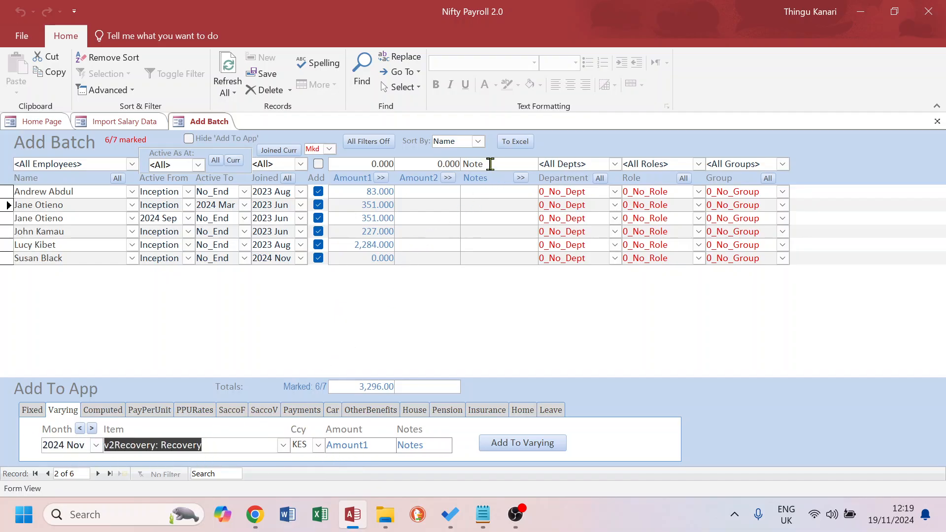
# Set the batch note to Oct SHIF Relief and apply it to all lines
pyautogui.moveTo(491, 165); pyautogui.dragTo(451, 162)
pyautogui.write('SHIF Relief')
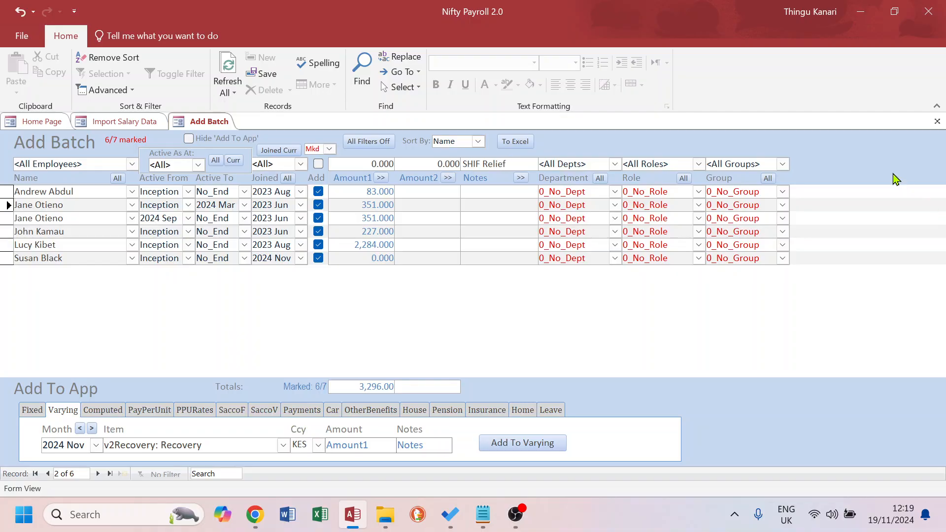
pyautogui.write('Oct')
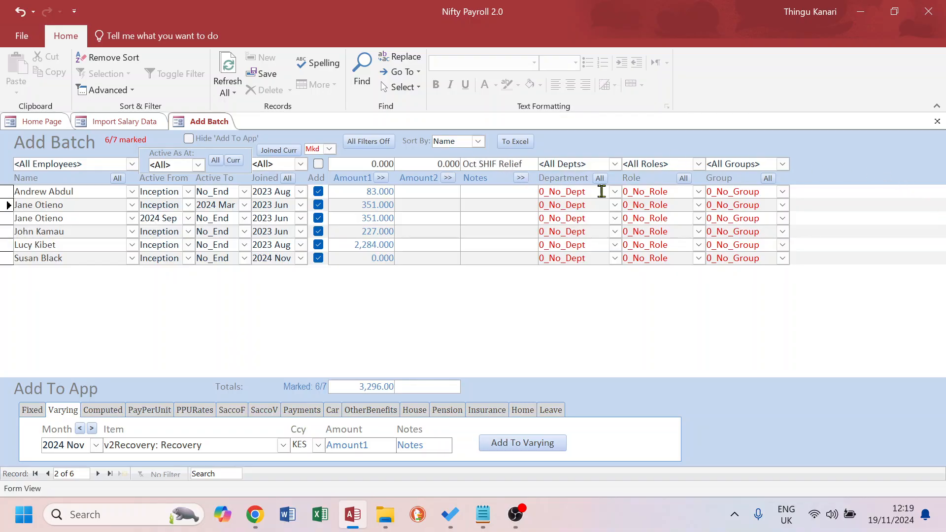
pyautogui.click(521, 178)
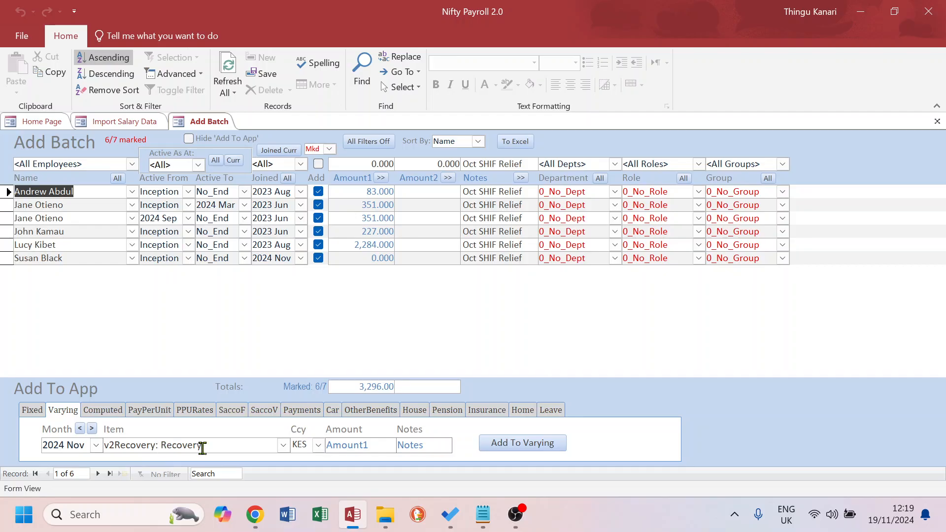
# Add the batch to Varying Items and review the resulting November recovery entries
pyautogui.click(527, 446)
pyautogui.click(528, 326)
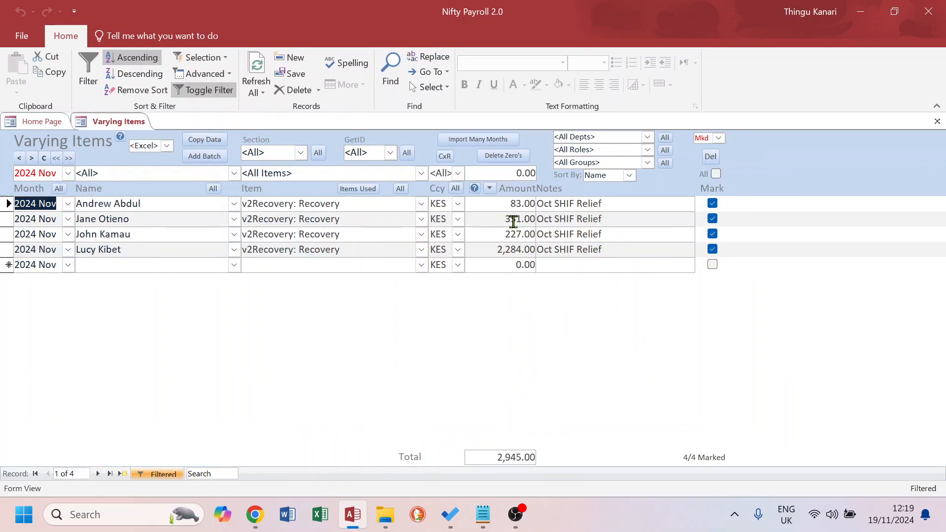
pyautogui.moveTo(135, 215); pyautogui.dragTo(42, 212)
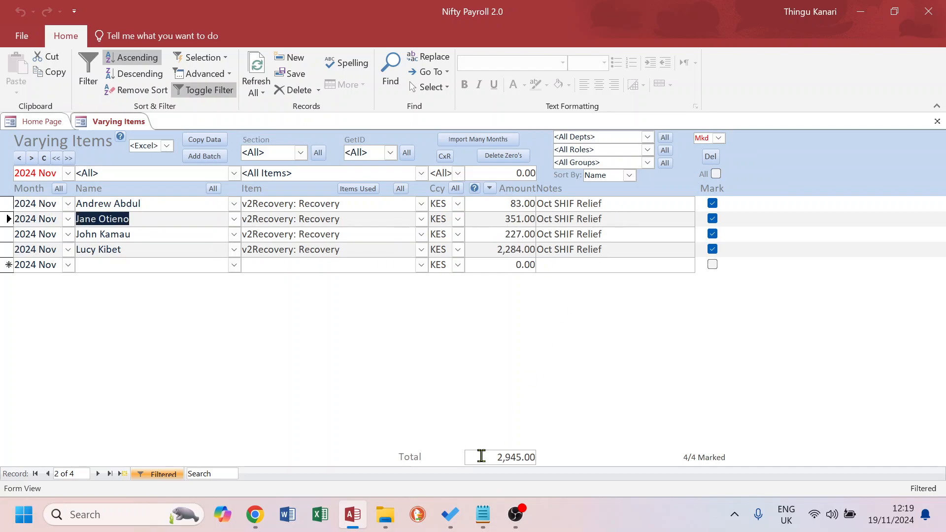
pyautogui.moveTo(482, 456); pyautogui.dragTo(553, 457)
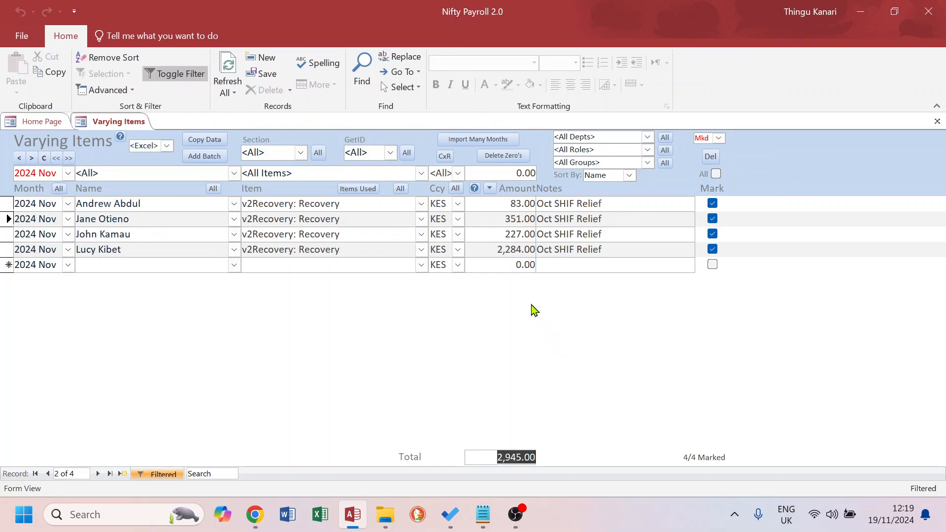
pyautogui.click(55, 176)
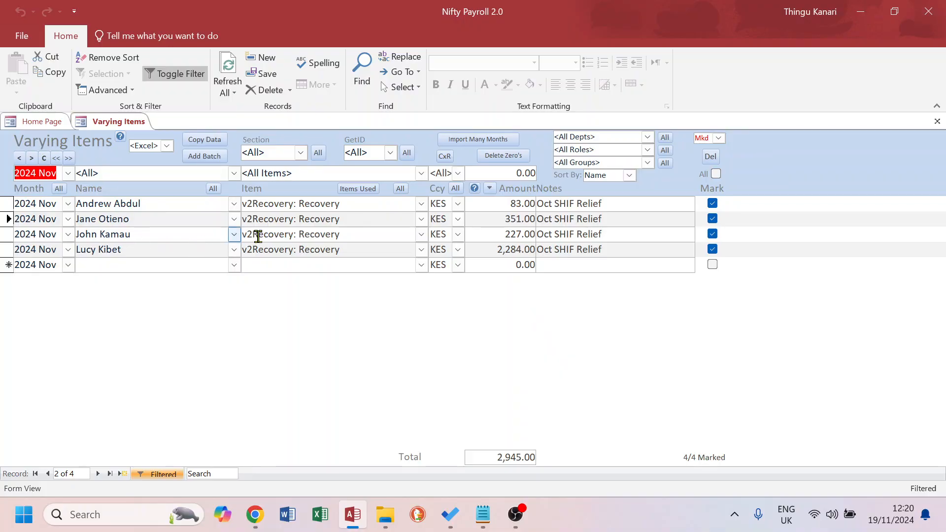
pyautogui.moveTo(345, 204); pyautogui.dragTo(219, 204)
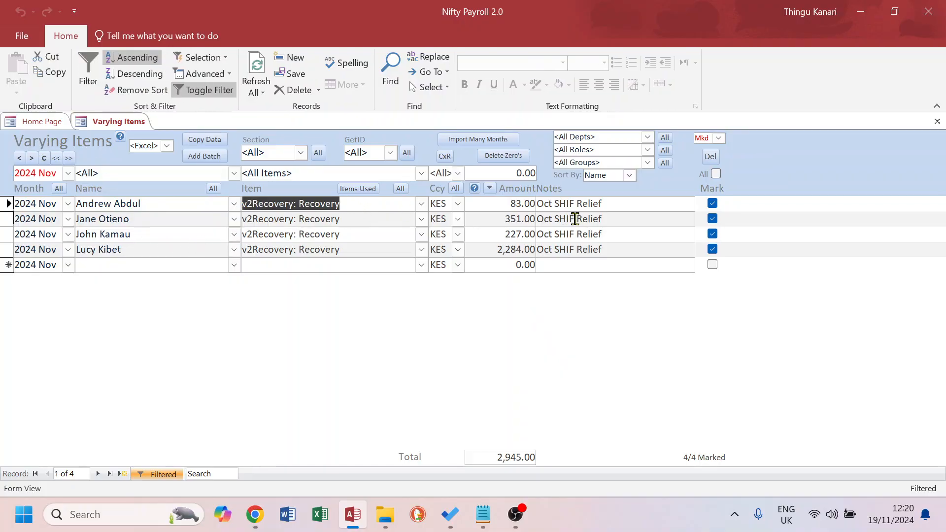
pyautogui.moveTo(612, 204); pyautogui.dragTo(517, 204)
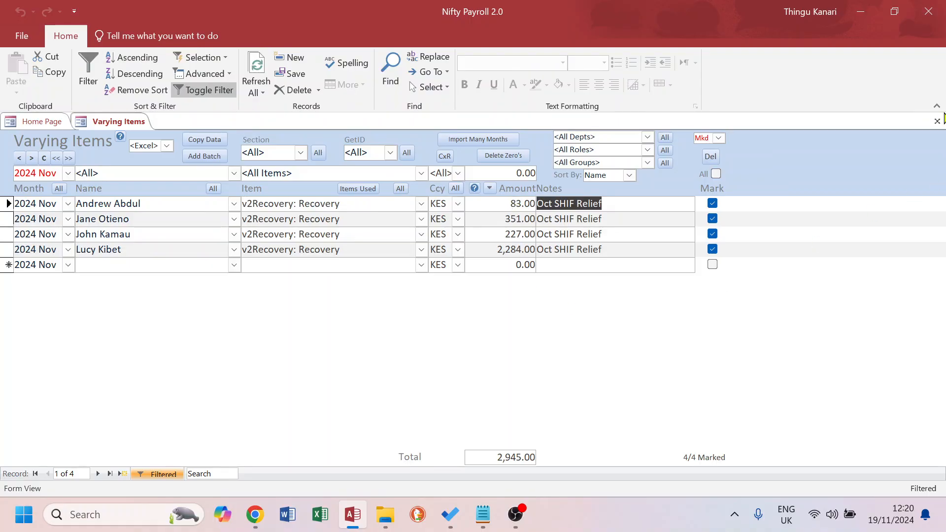
# Open Payslips & Reports and filter the section to Vol_Ded2: Voluntary Deductions - Other
pyautogui.click(937, 121)
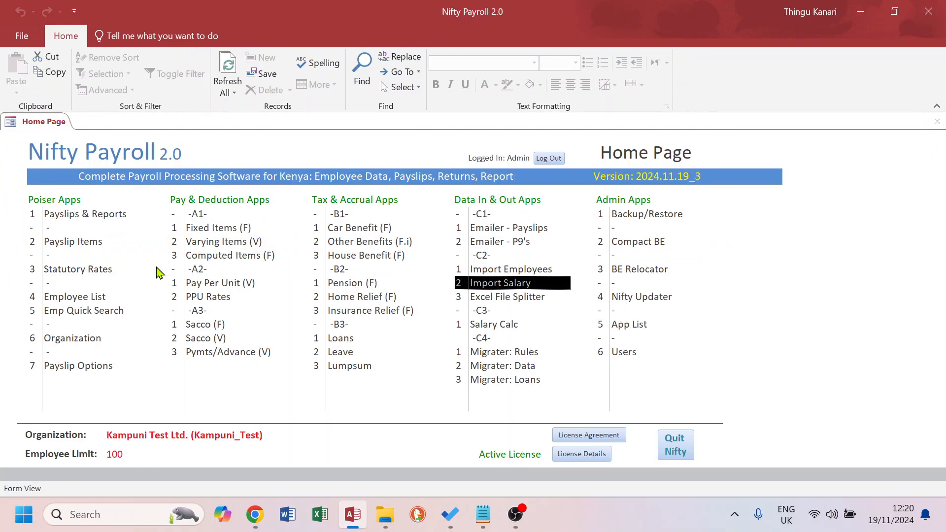
pyautogui.doubleClick(84, 215)
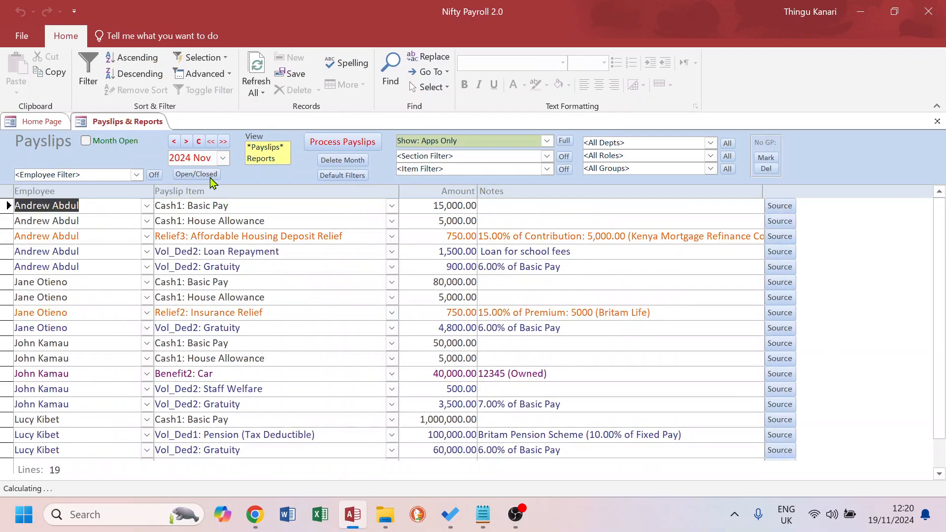
pyautogui.click(548, 157)
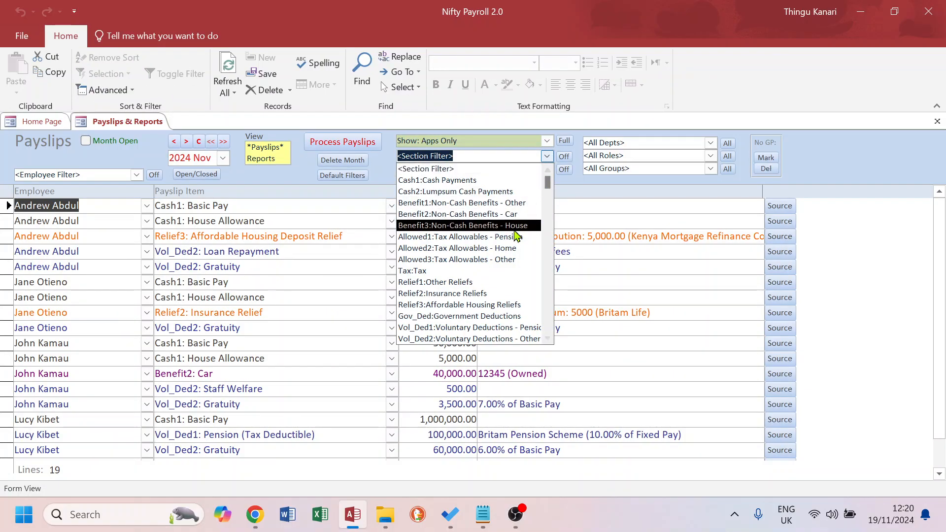
pyautogui.click(473, 340)
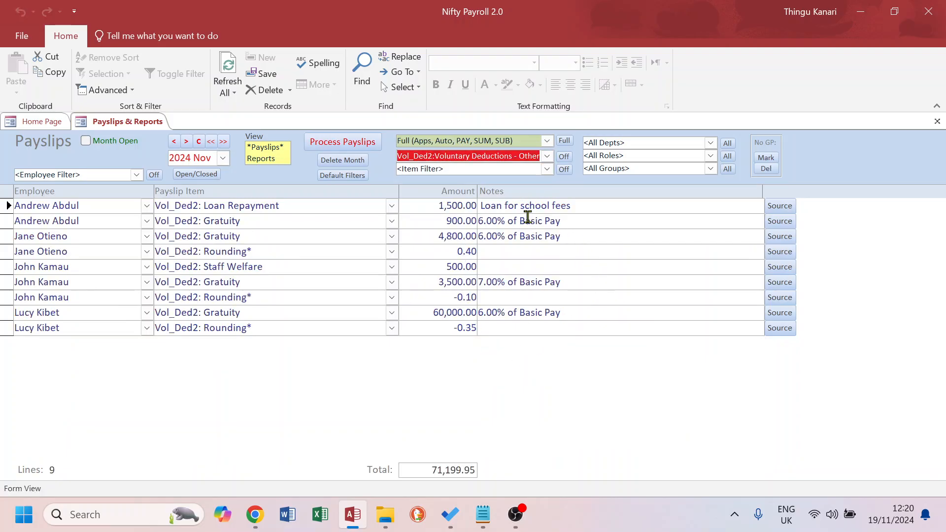
# Process the 2024 Nov payslips
pyautogui.click(342, 143)
pyautogui.click(518, 332)
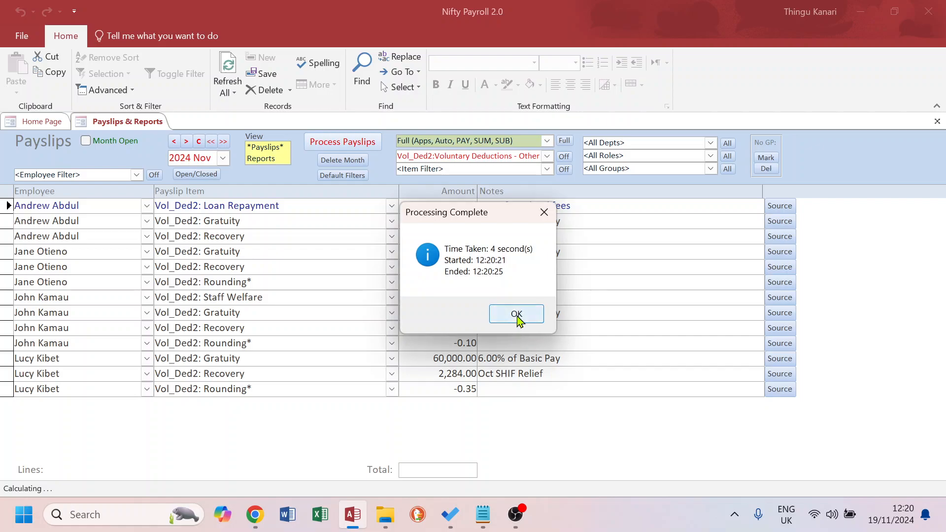
pyautogui.click(517, 315)
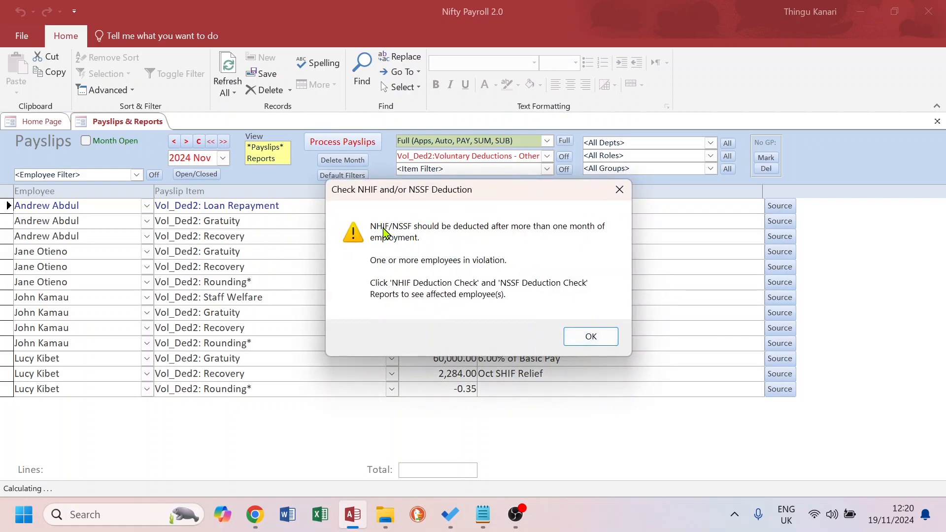
# Dismiss the deduction warning and review the Oct SHIF Relief recovery amounts in the November payslip items
pyautogui.click(591, 337)
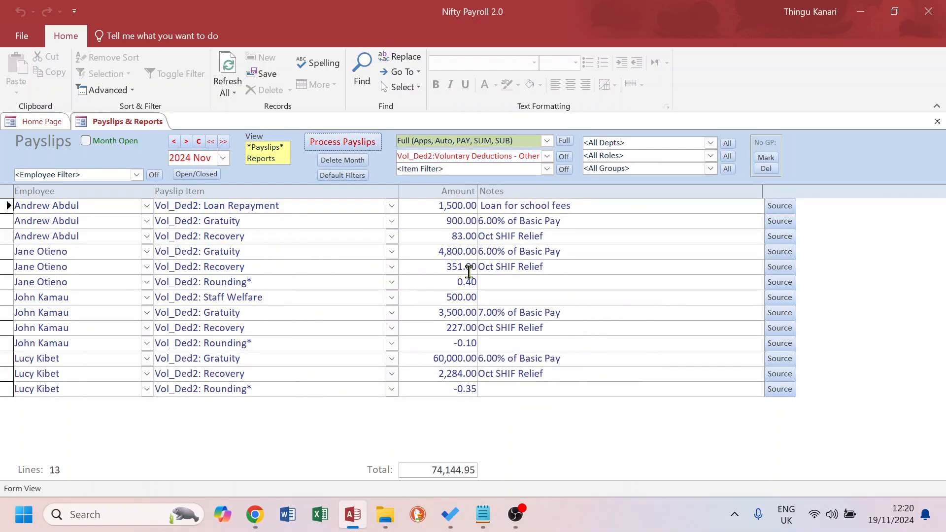
pyautogui.click(545, 266)
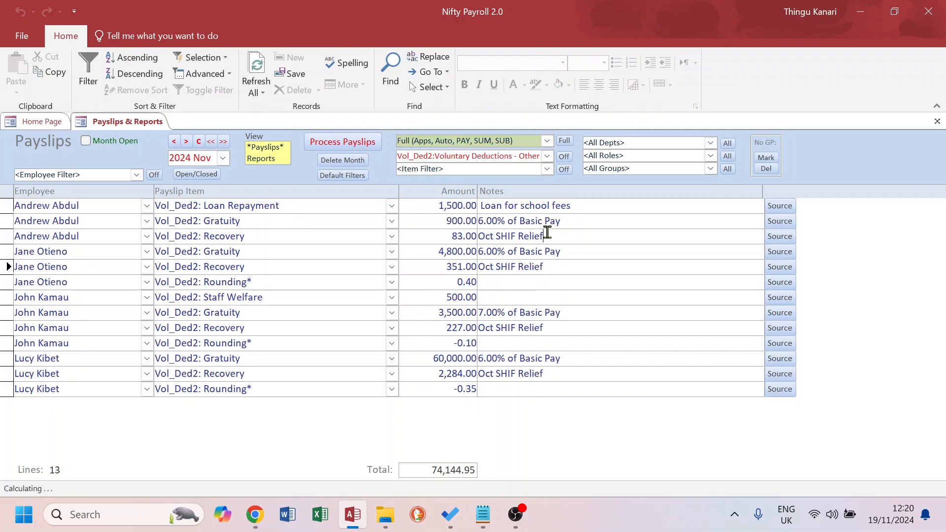
pyautogui.click(555, 236)
pyautogui.click(547, 327)
pyautogui.moveTo(546, 374); pyautogui.dragTo(450, 373)
# Clear the section filter and open the Payslip report to check each employee's Oct SHIF Relief recovery line page by page
pyautogui.click(564, 156)
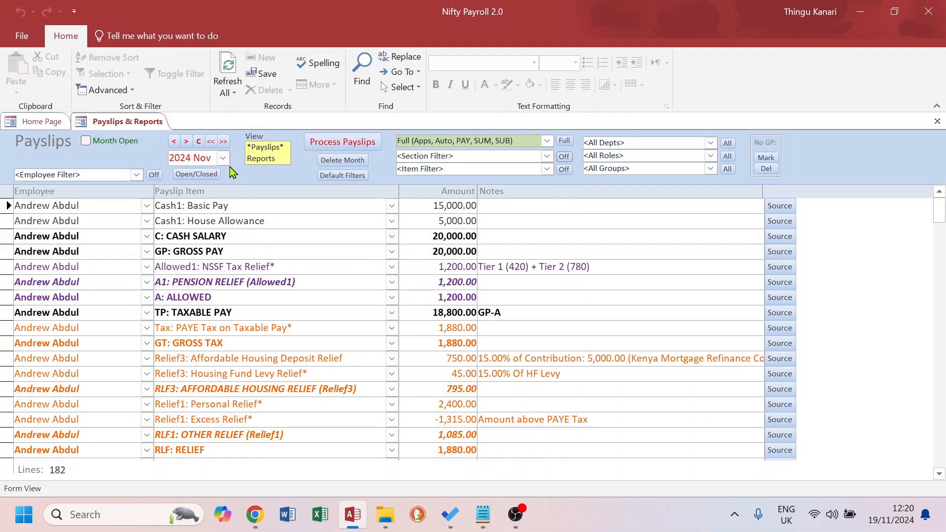
pyautogui.click(266, 161)
pyautogui.doubleClick(62, 217)
pyautogui.click(475, 227)
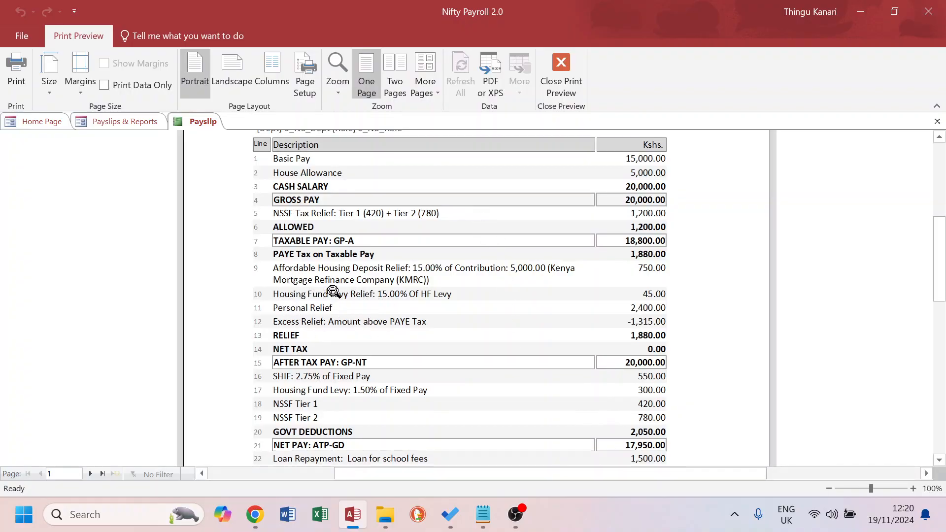
pyautogui.scroll(-3, 377, 390)
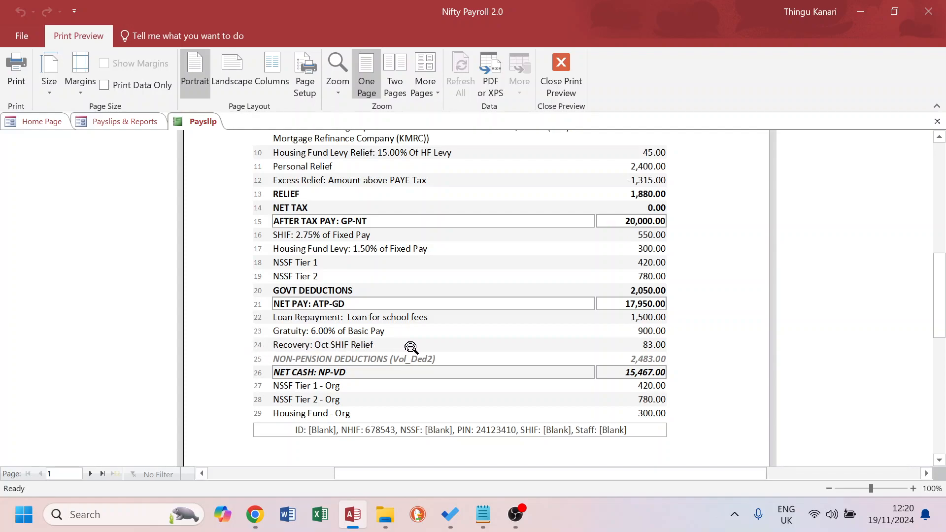
pyautogui.click(90, 473)
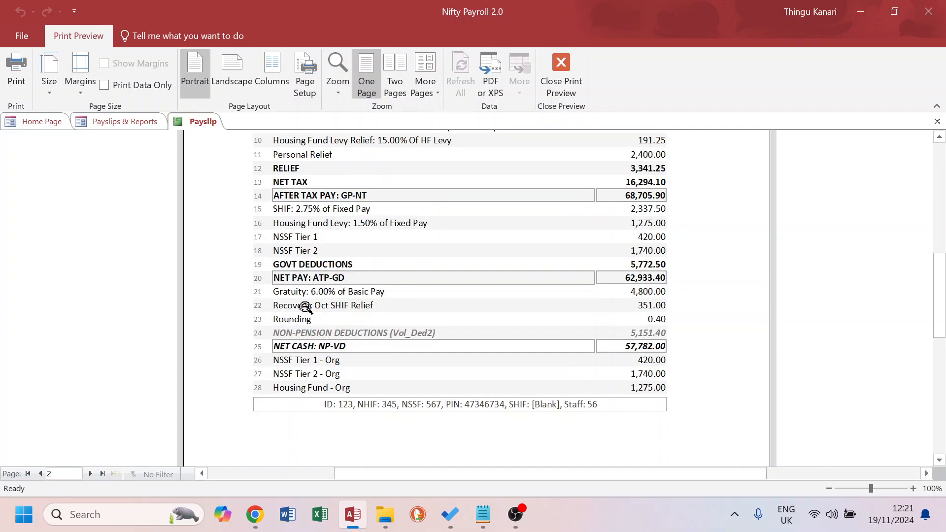